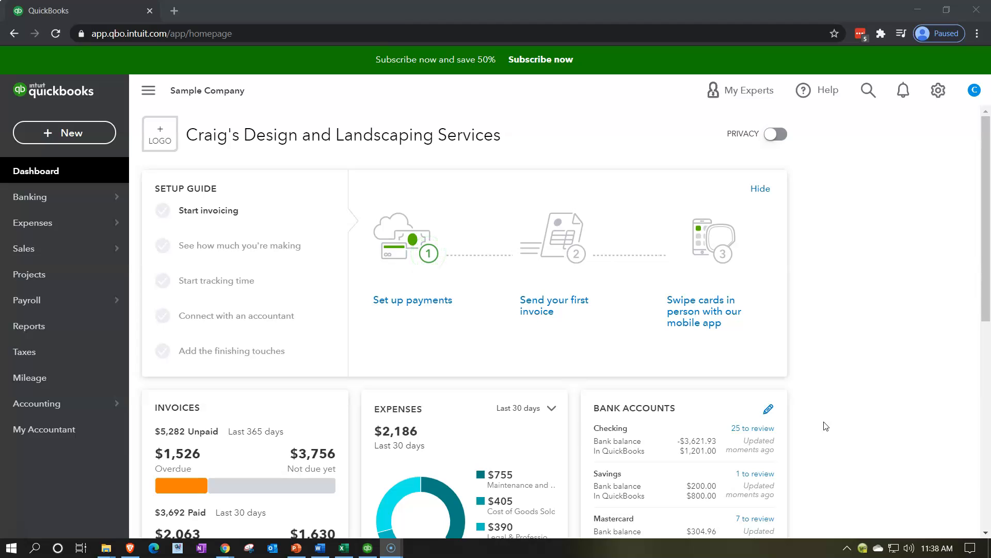
# - Open the Customer Balance Summary report from the Who owes you section of the standard reports
pyautogui.click(47, 339)
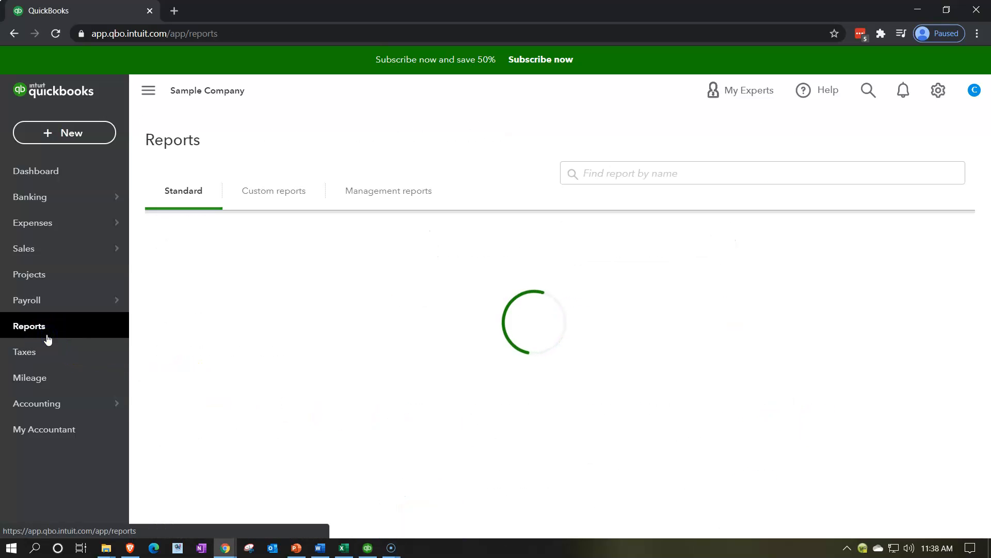
pyautogui.scroll(-3, 598, 349)
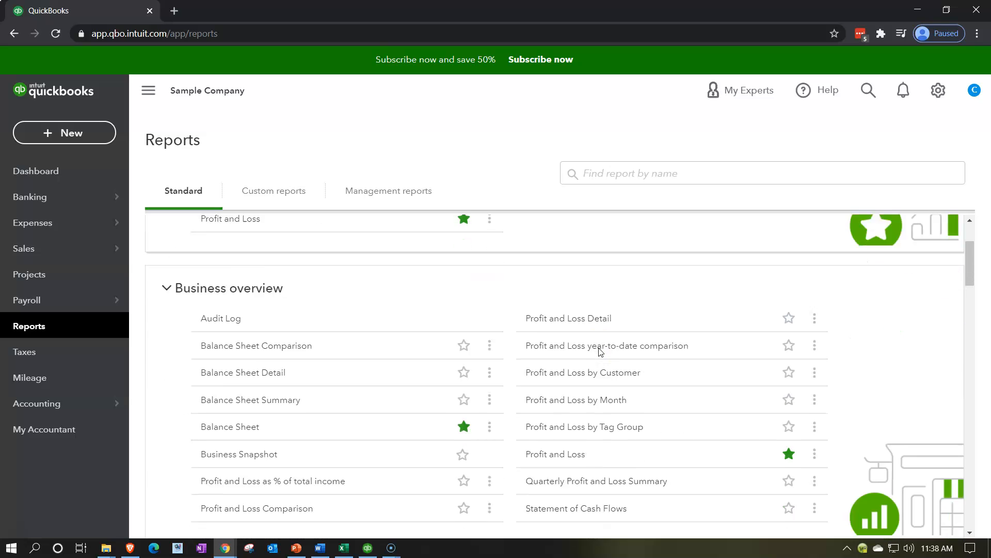
pyautogui.scroll(-4, 599, 351)
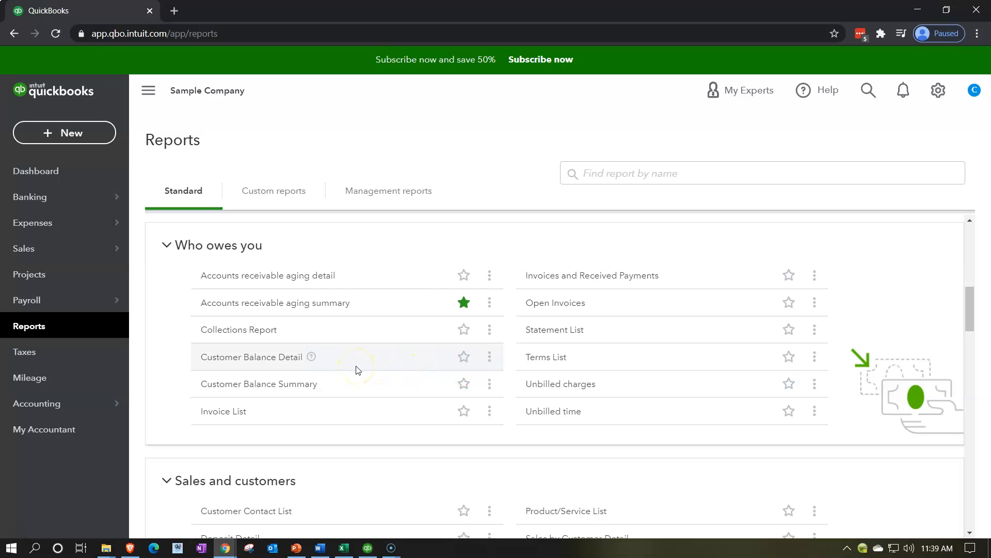
pyautogui.click(279, 385)
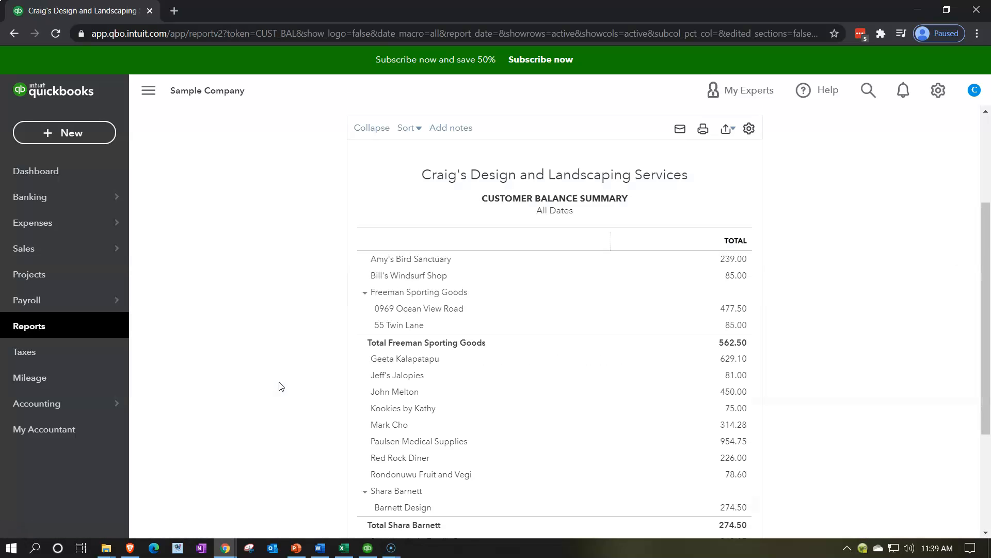
# - Duplicate the Customer Balance Summary browser tab twice so that three copies are open
pyautogui.rightClick(115, 12)
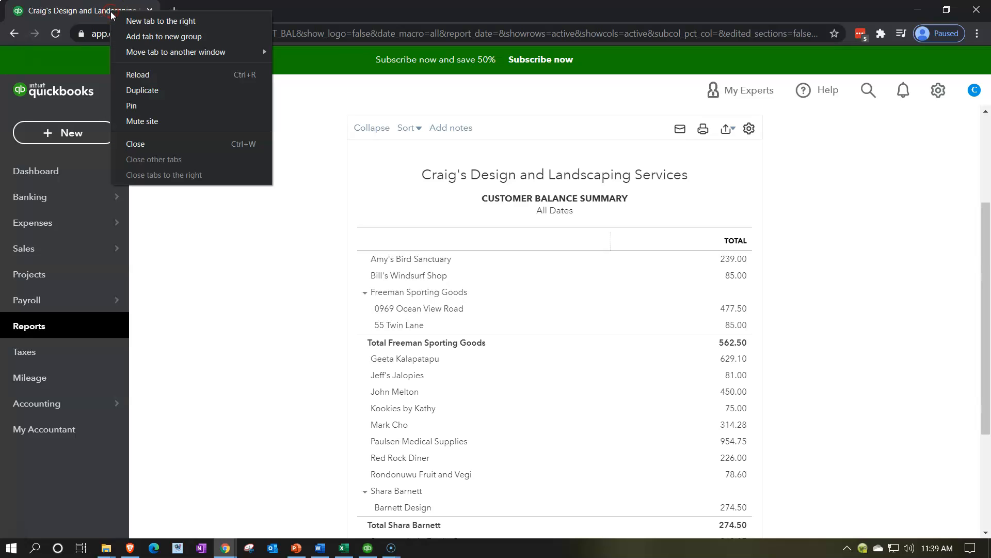
pyautogui.click(133, 89)
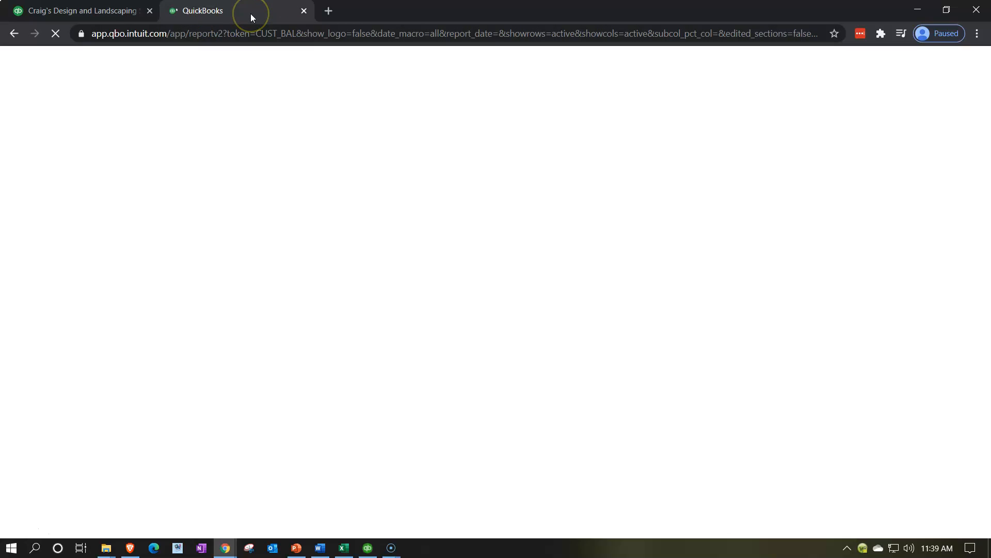
pyautogui.rightClick(257, 12)
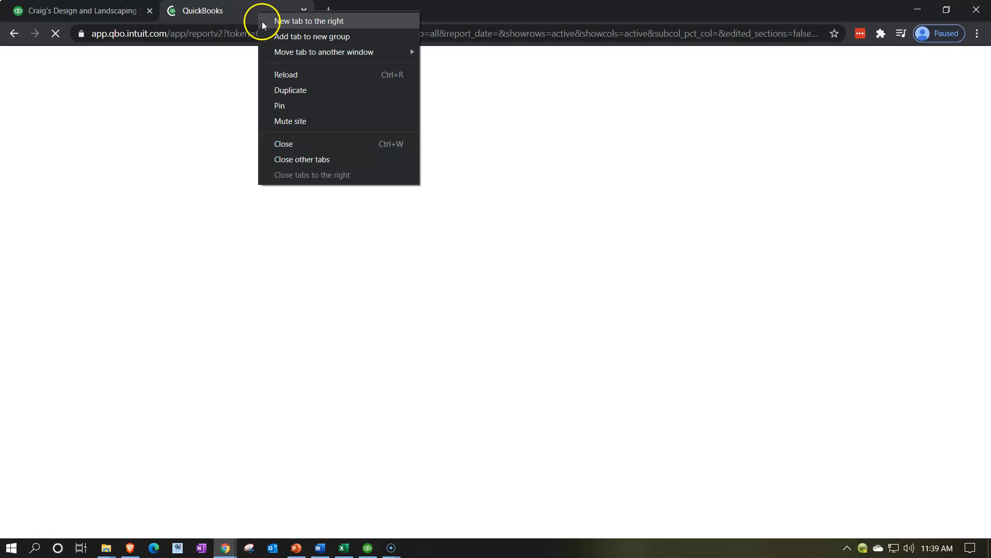
pyautogui.click(284, 91)
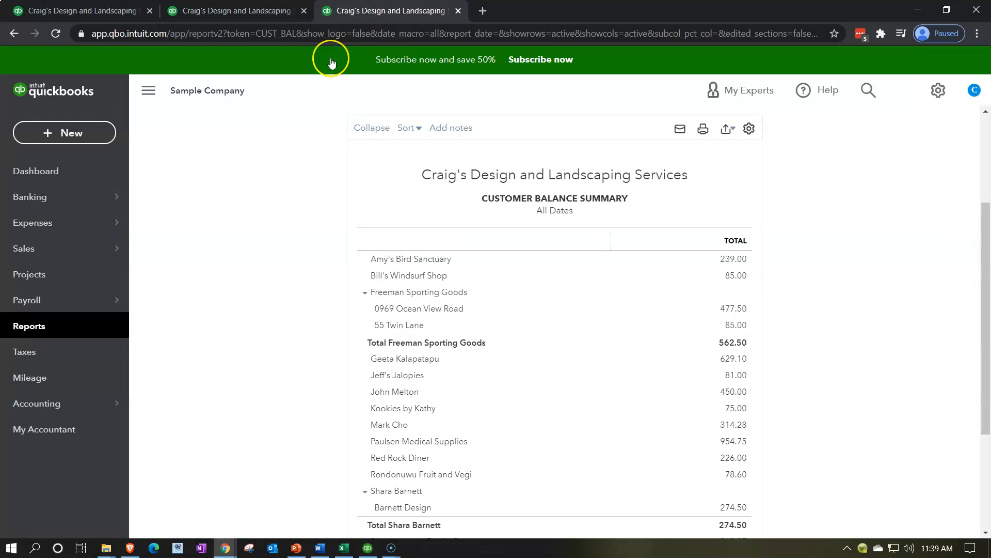
# - Open the Balance Sheet report in the third tab and run it for 01/01/2020 to 12/31/2020
pyautogui.click(74, 318)
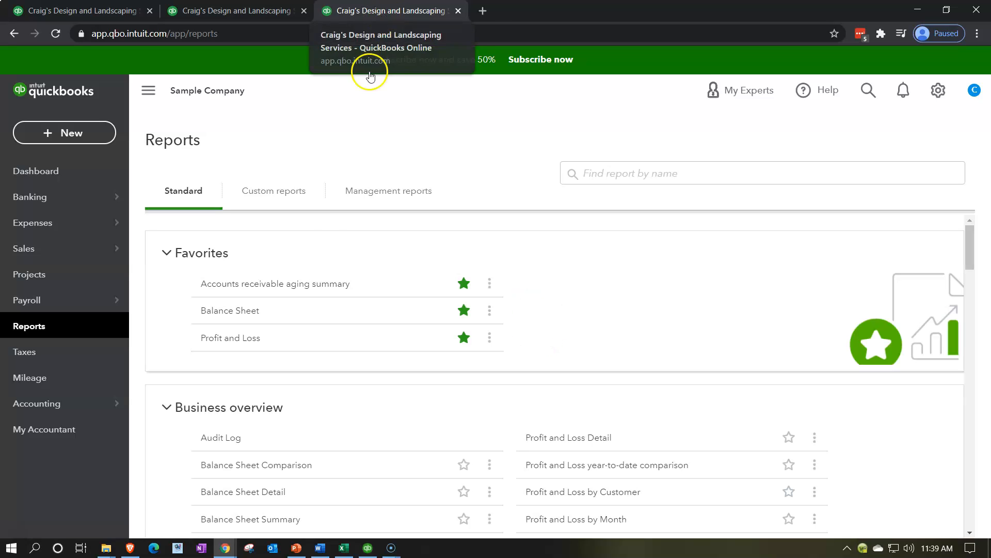
pyautogui.click(241, 310)
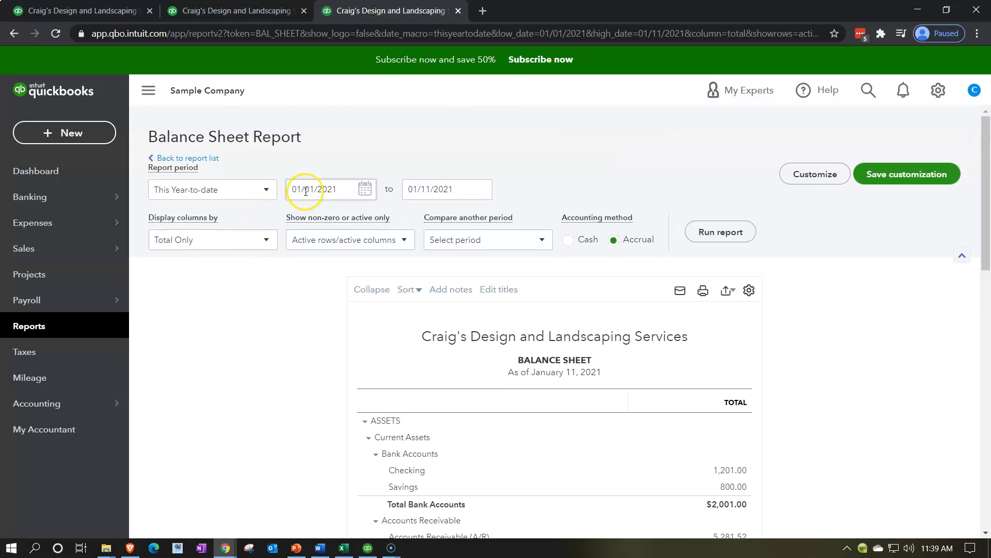
pyautogui.click(322, 188)
pyautogui.hotkey('ctrl', 'a')
pyautogui.write('01/01/2020')
pyautogui.press('Tab')
pyautogui.write('12312020')
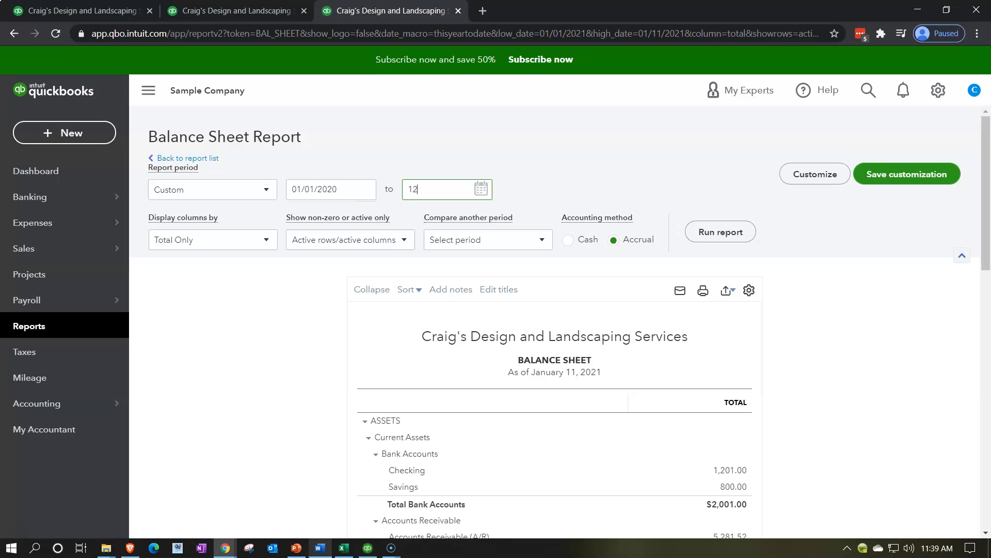
pyautogui.press('Tab')
pyautogui.click(730, 239)
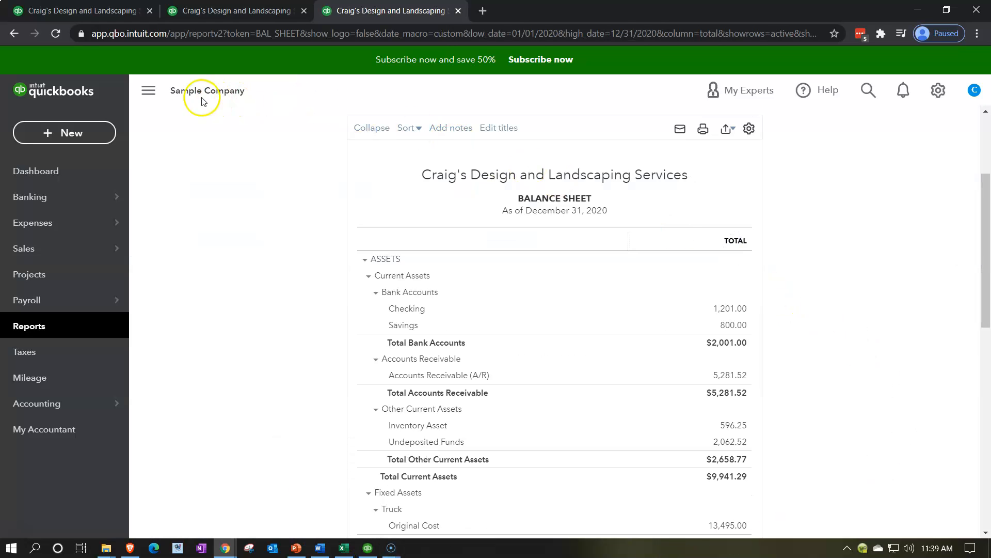
# - Collapse the navigation sidebar and enlarge the page to 125% to view the Balance Sheet's current assets
pyautogui.click(154, 96)
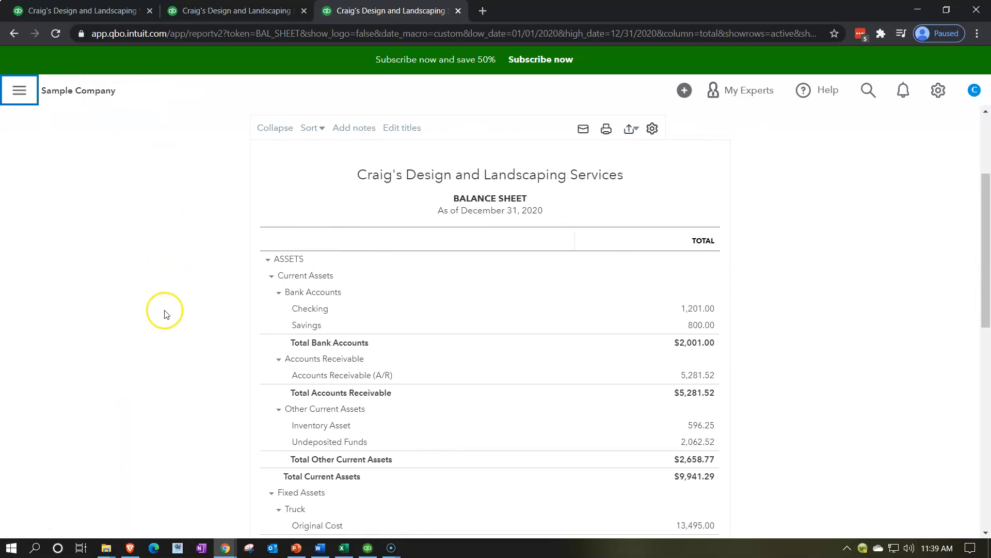
pyautogui.hotkey('ctrl', '+')
pyautogui.hotkey('ctrl', '+')
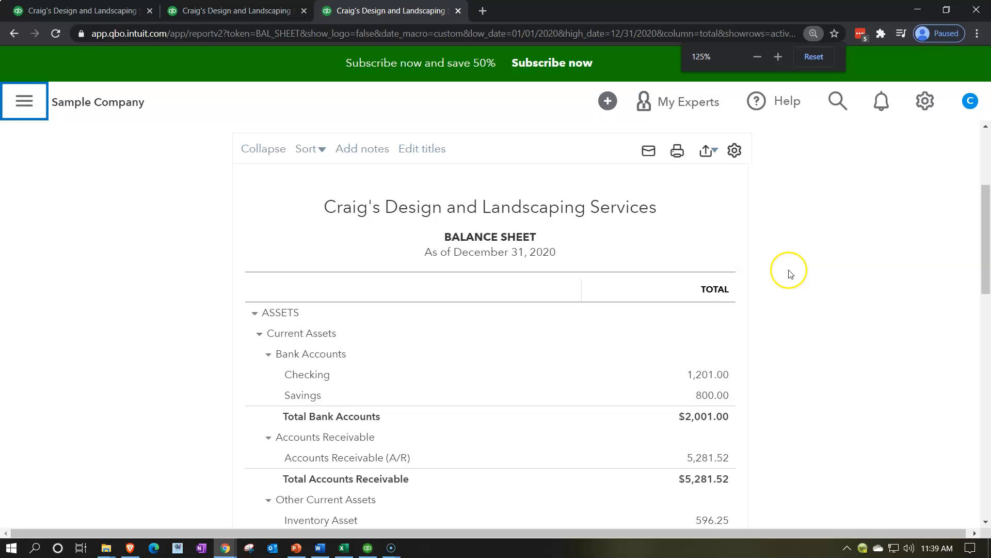
pyautogui.scroll(-2, 789, 273)
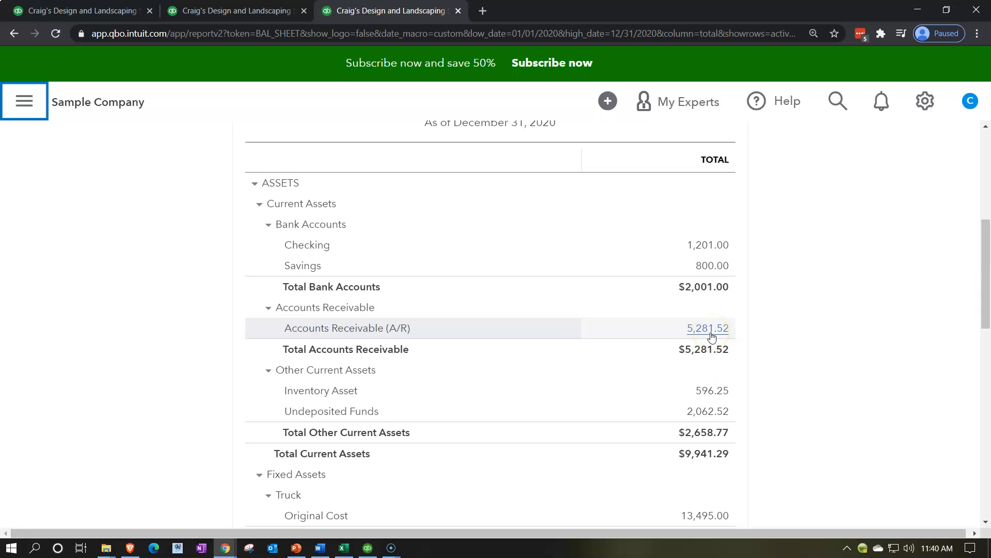
# - In the second tab, collapse the navigation sidebar and run the Customer Balance Summary for a custom period as of 12/31/2020
pyautogui.click(258, 15)
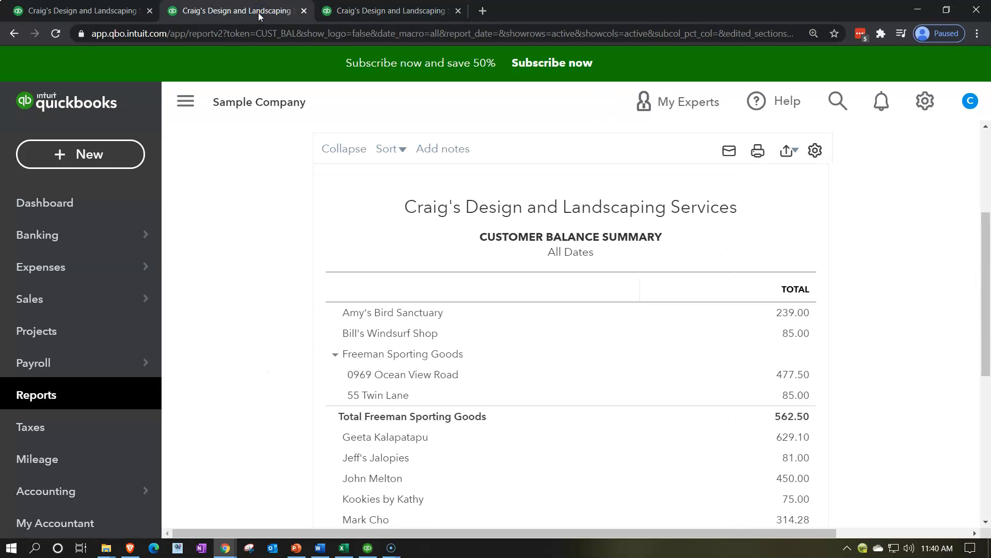
pyautogui.click(190, 106)
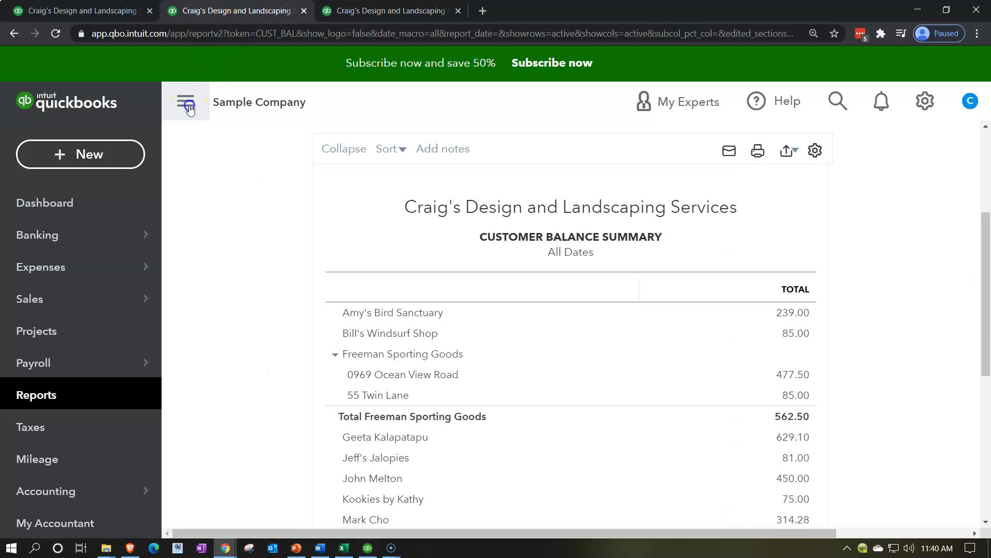
pyautogui.scroll(4, 213, 261)
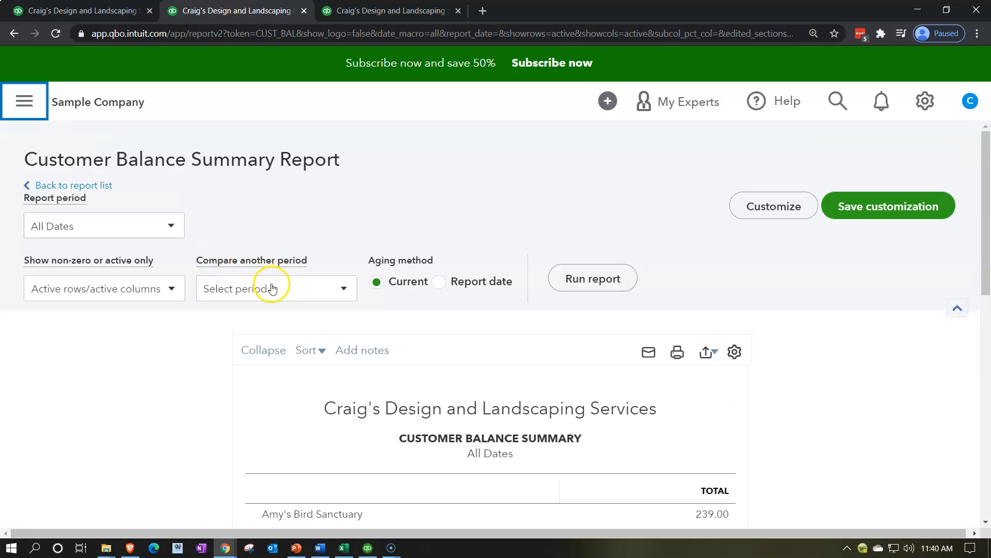
pyautogui.click(171, 227)
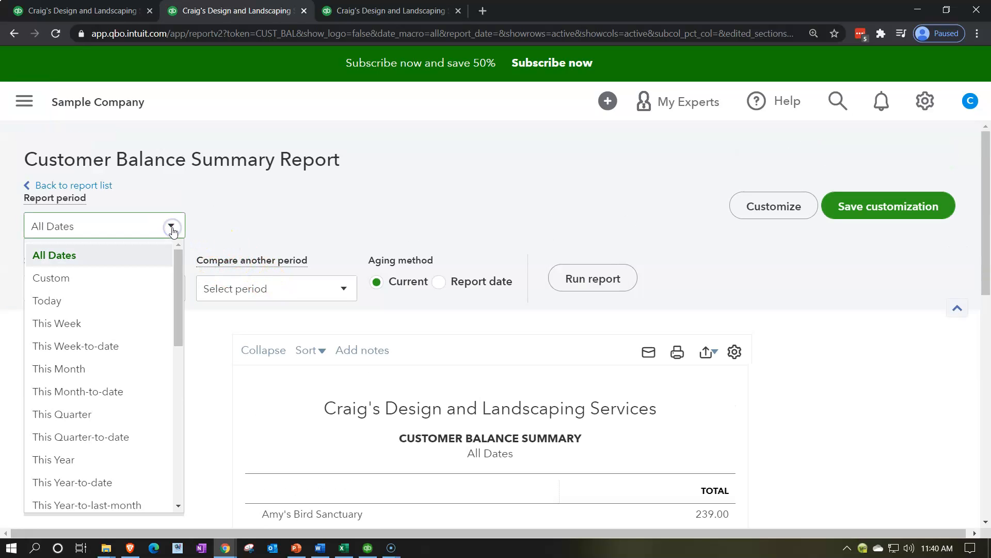
pyautogui.click(124, 279)
pyautogui.click(307, 232)
pyautogui.write('12/31/2020')
pyautogui.press('Tab')
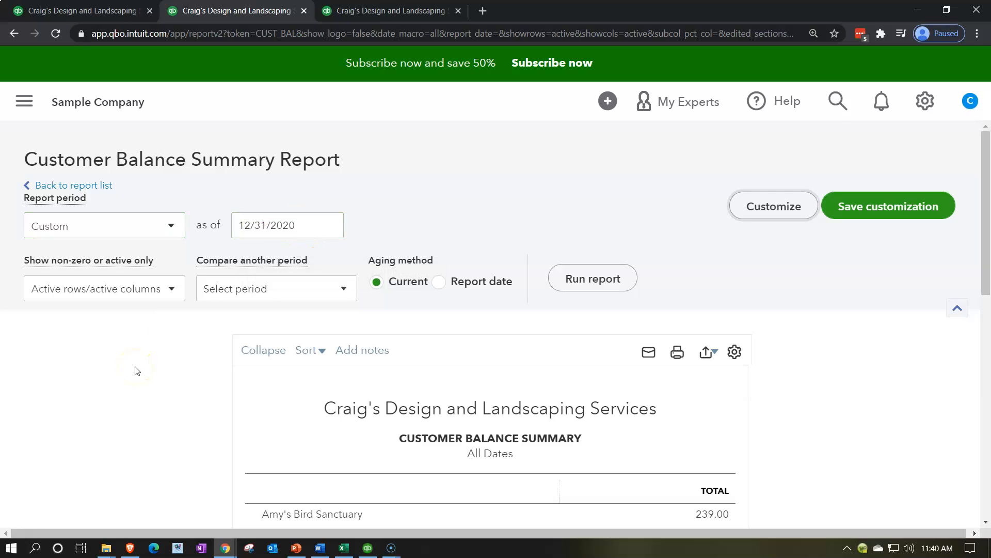
pyautogui.click(602, 278)
pyautogui.scroll(-5, 604, 281)
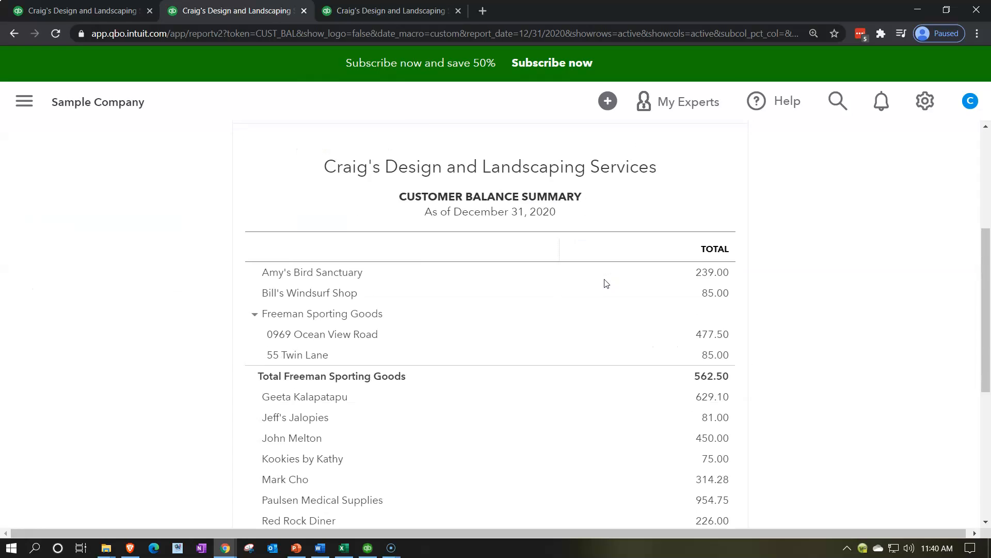
# - Compare the Customer Balance Summary total with Accounts Receivable on the Balance Sheet and review the customer balances
pyautogui.scroll(-6, 606, 283)
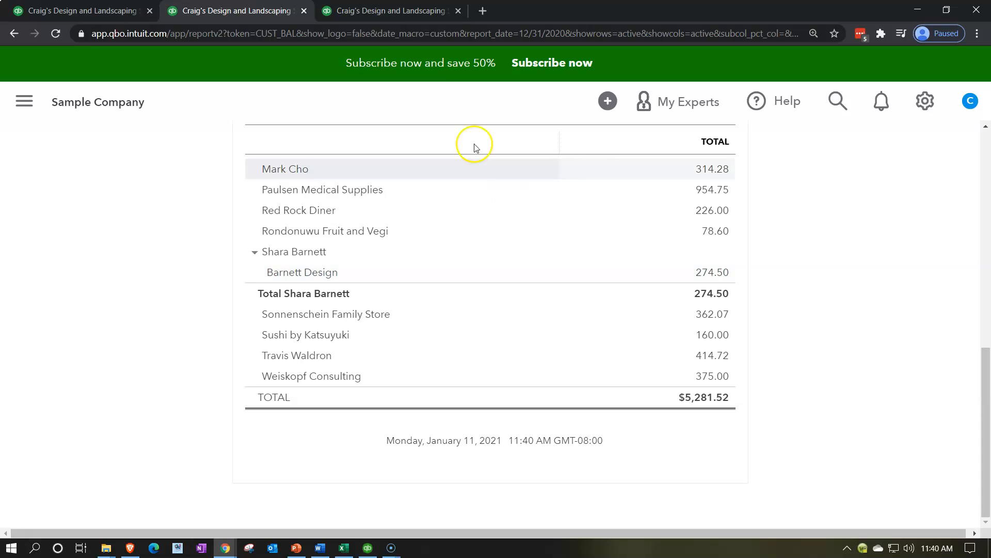
pyautogui.click(395, 10)
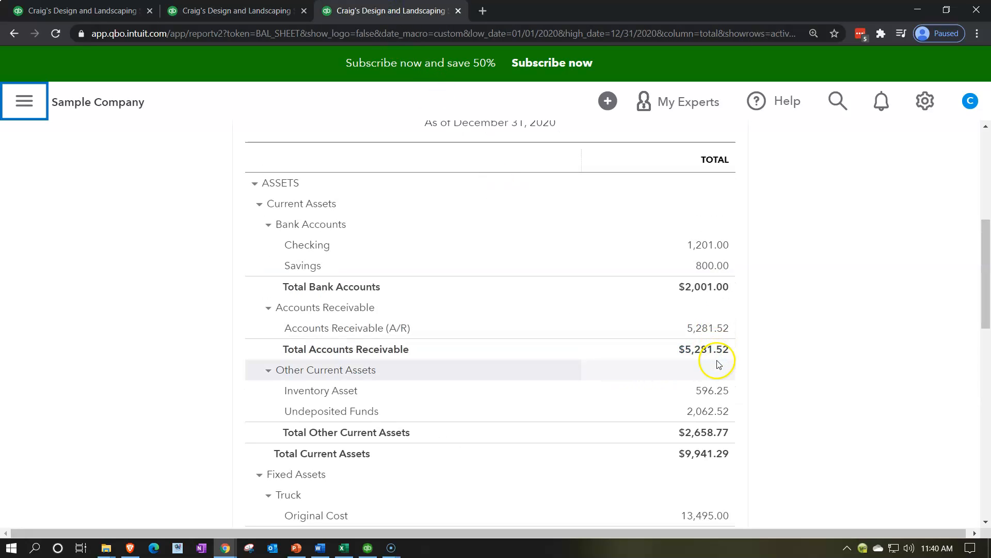
pyautogui.click(266, 11)
pyautogui.scroll(3, 236, 329)
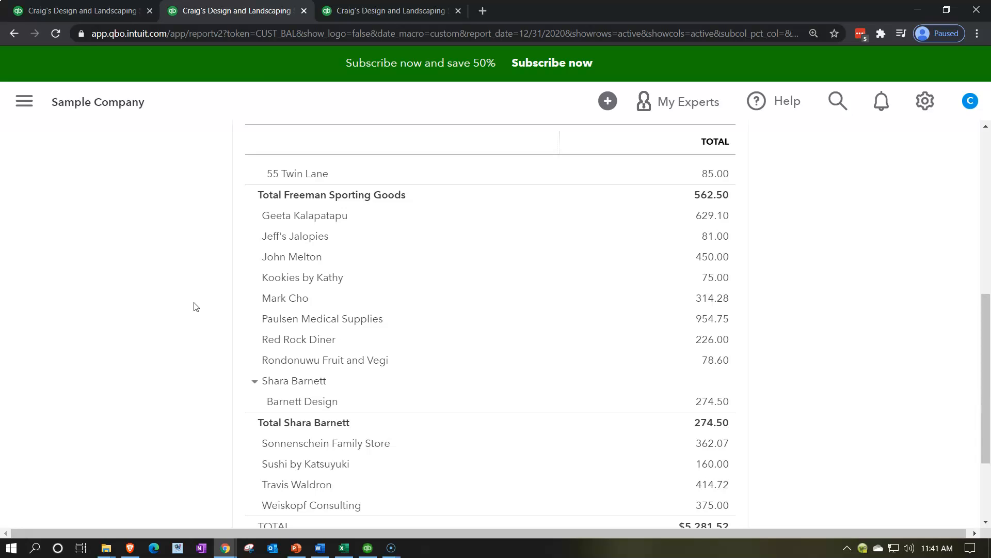
pyautogui.scroll(3, 195, 307)
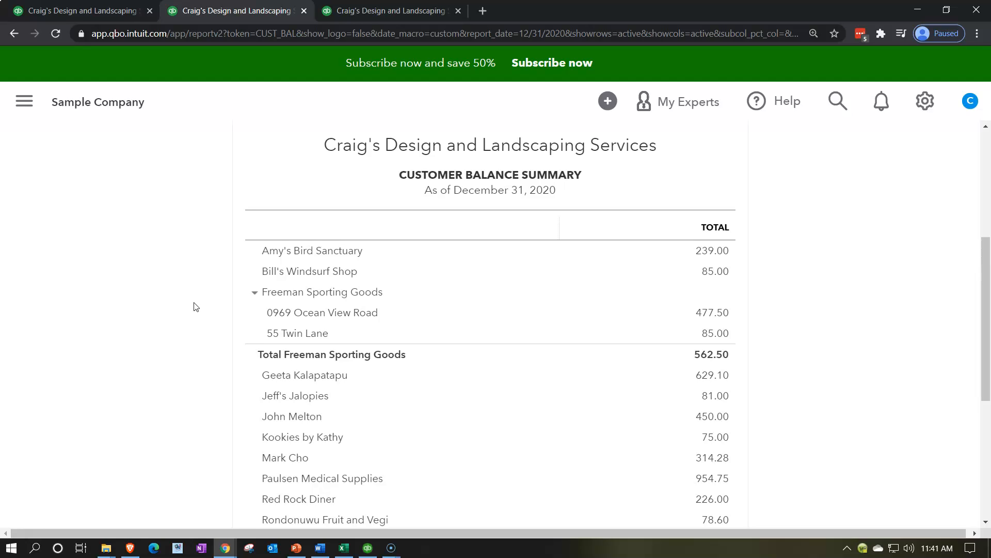
pyautogui.scroll(-5, 195, 307)
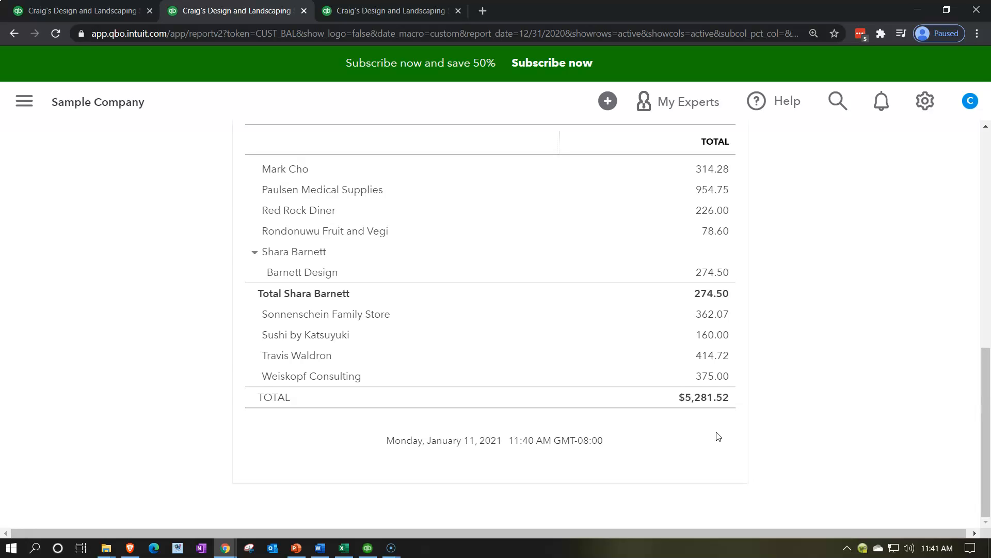
# - Export the Customer Balance Summary report to Excel
pyautogui.scroll(7, 718, 436)
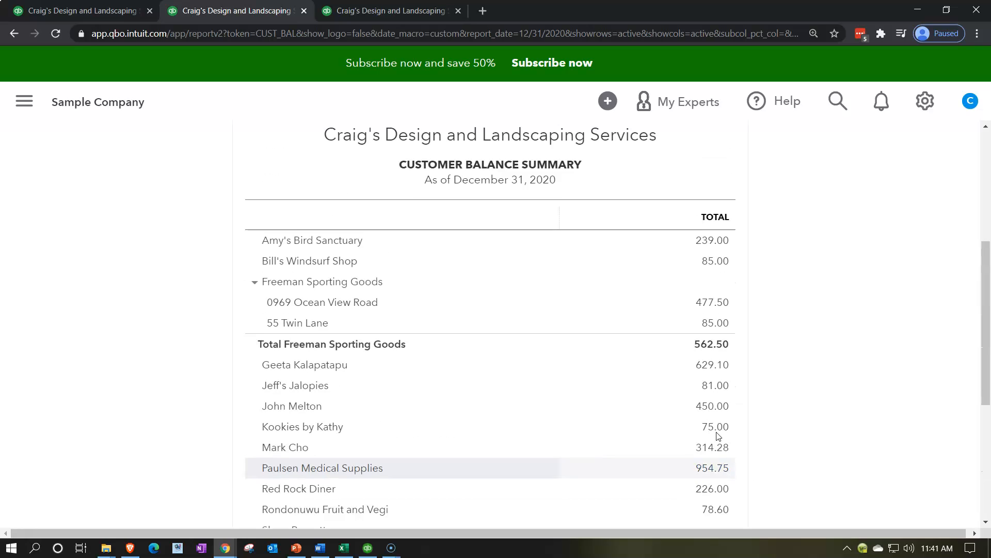
pyautogui.click(710, 280)
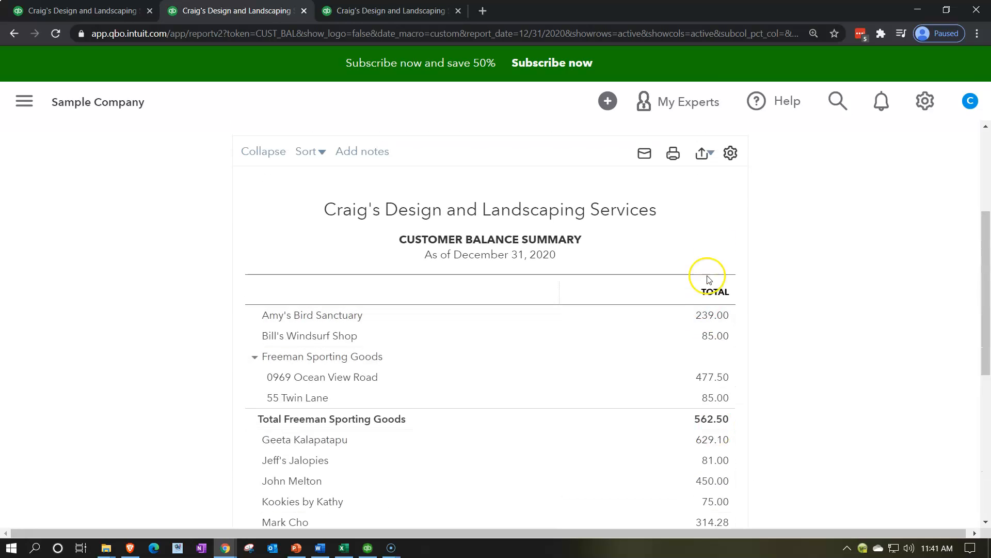
pyautogui.click(711, 154)
pyautogui.click(639, 181)
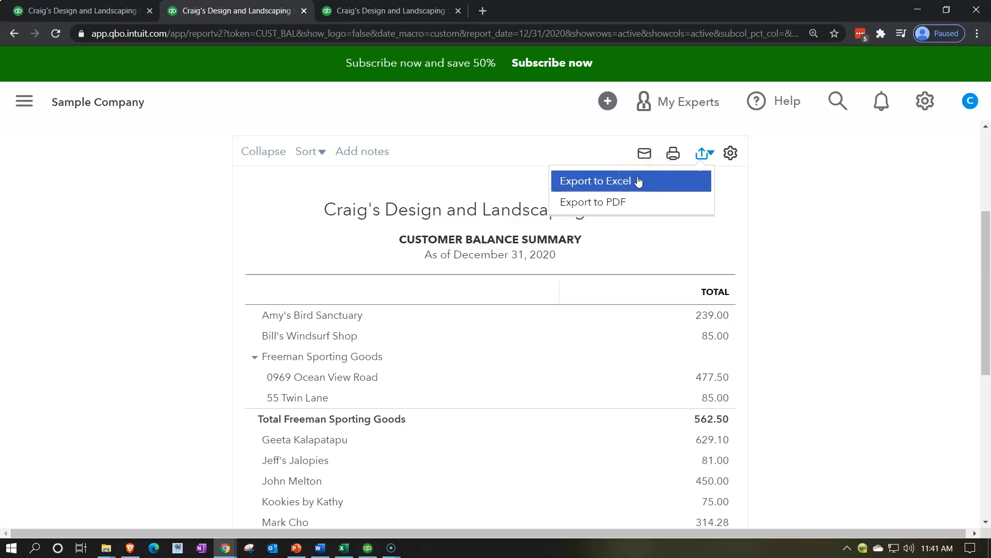
# - Switch to the Financial Stmt 1.xlsx workbook in Excel and add a blank sheet after the Journal sheet
pyautogui.click(348, 547)
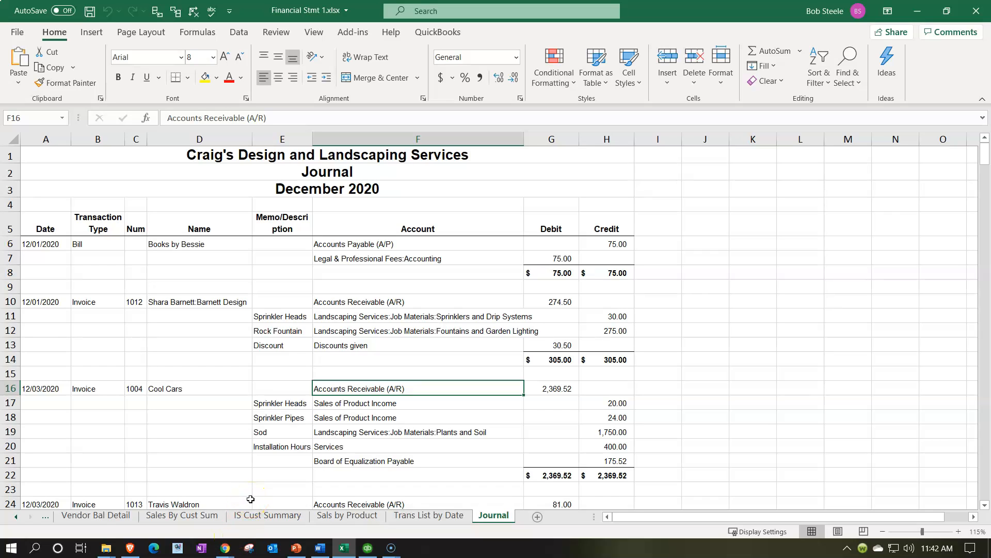
pyautogui.click(537, 517)
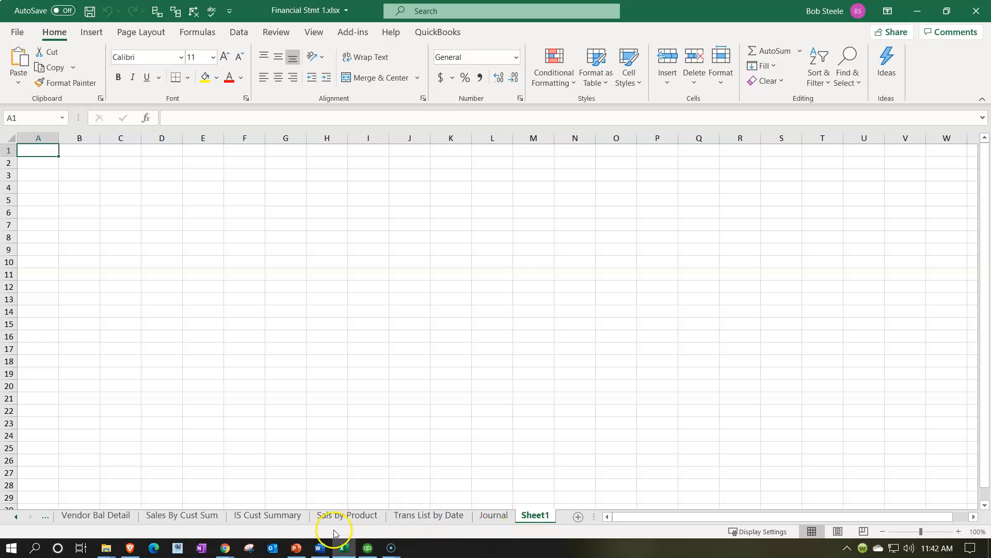
# - Return to the browser, open the downloaded Customer Balance Summary workbook in Excel and enable editing
pyautogui.click(336, 548)
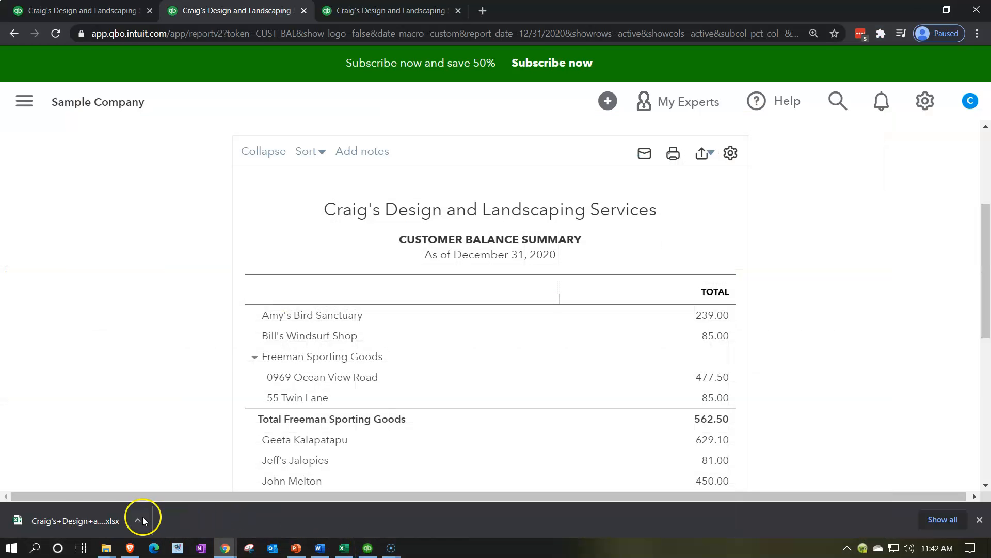
pyautogui.click(83, 519)
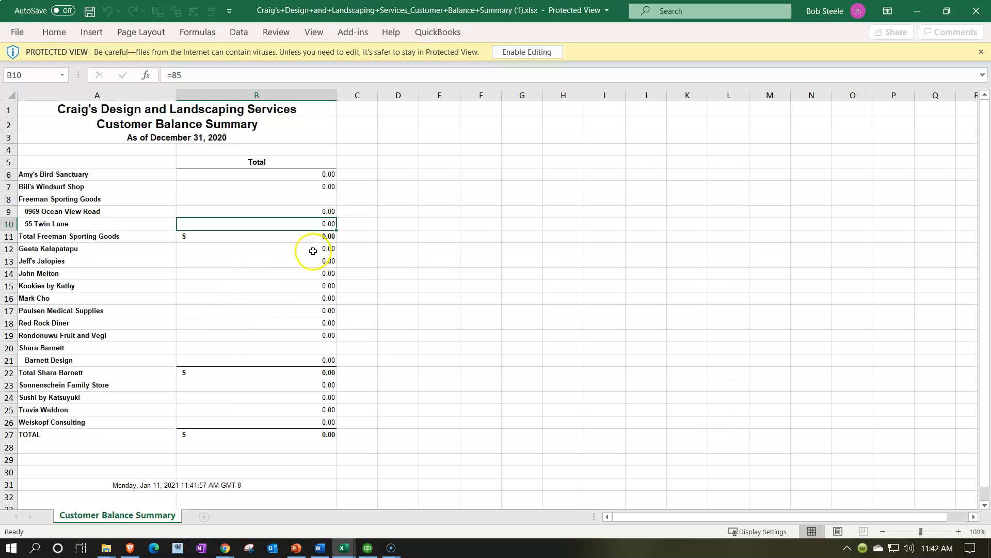
pyautogui.click(500, 54)
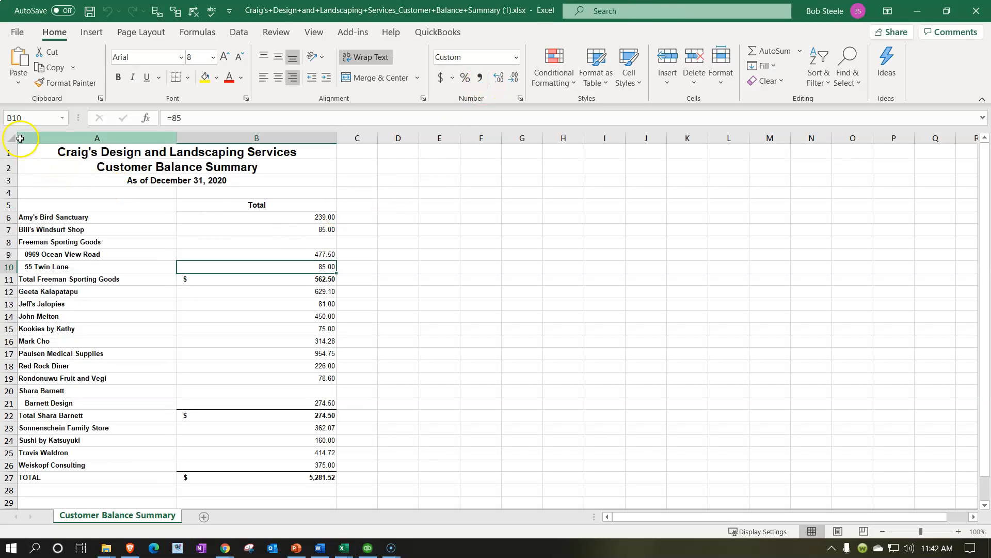
# - Copy the entire Customer Balance Summary sheet and paste it at cell A1 of Sheet1 in the Financial Stmt 1.xlsx workbook
pyautogui.click(10, 138)
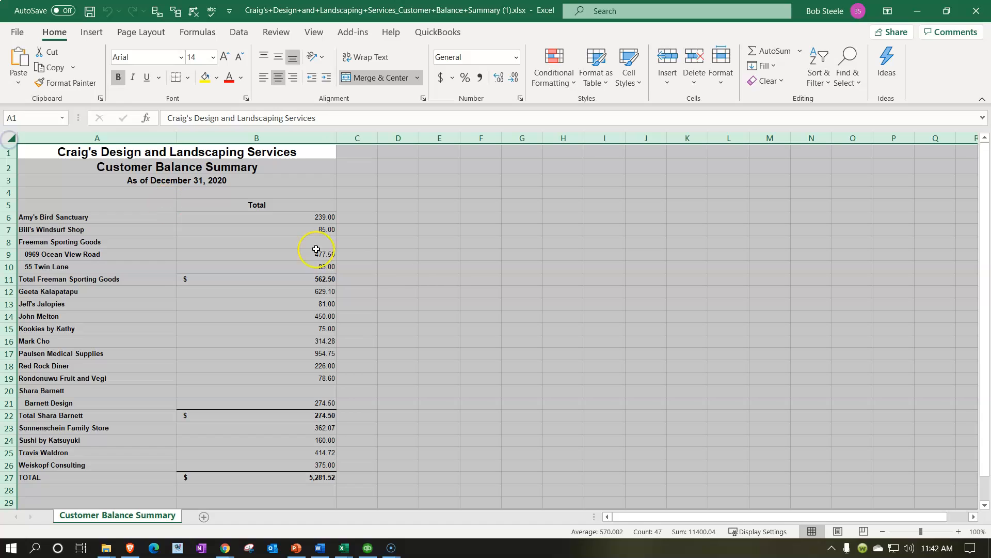
pyautogui.rightClick(450, 275)
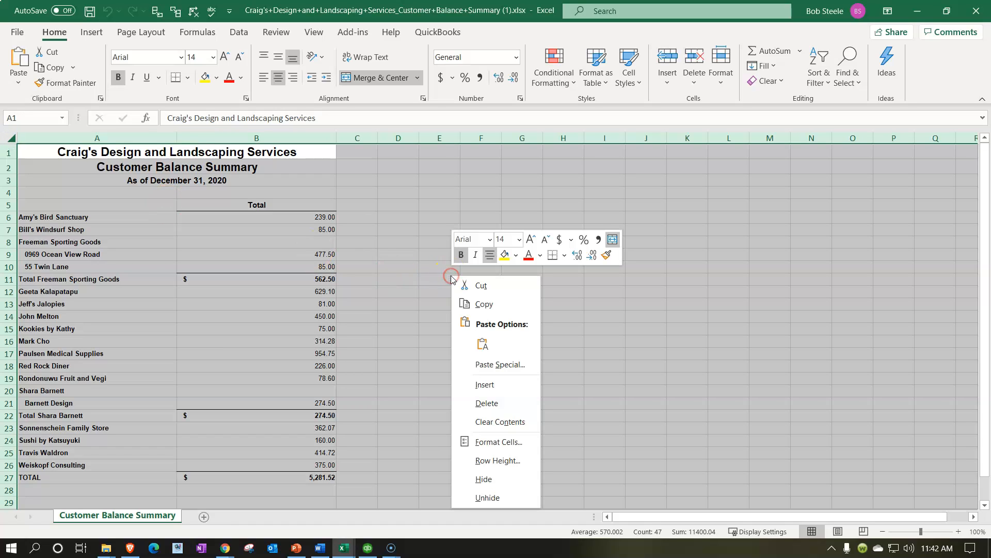
pyautogui.click(464, 303)
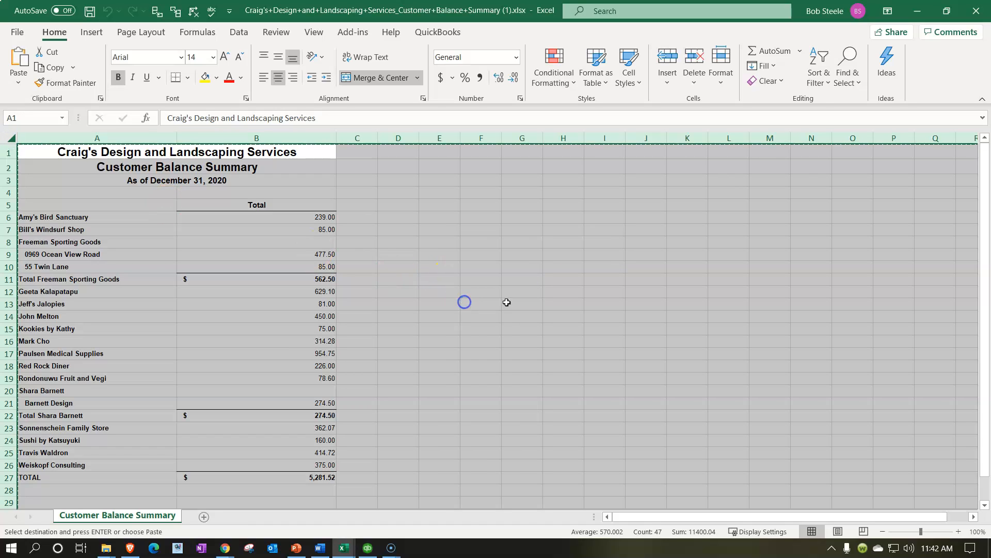
pyautogui.click(917, 18)
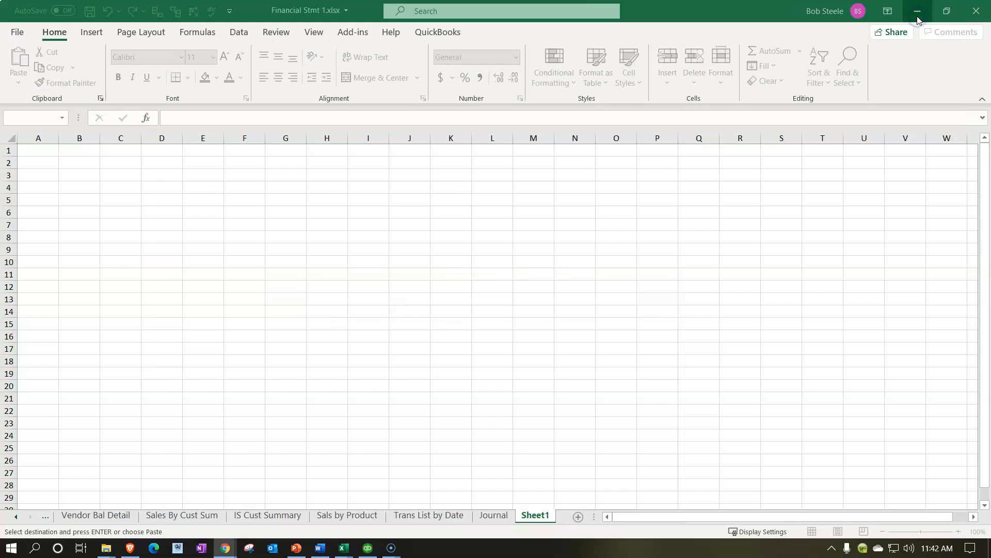
pyautogui.click(41, 153)
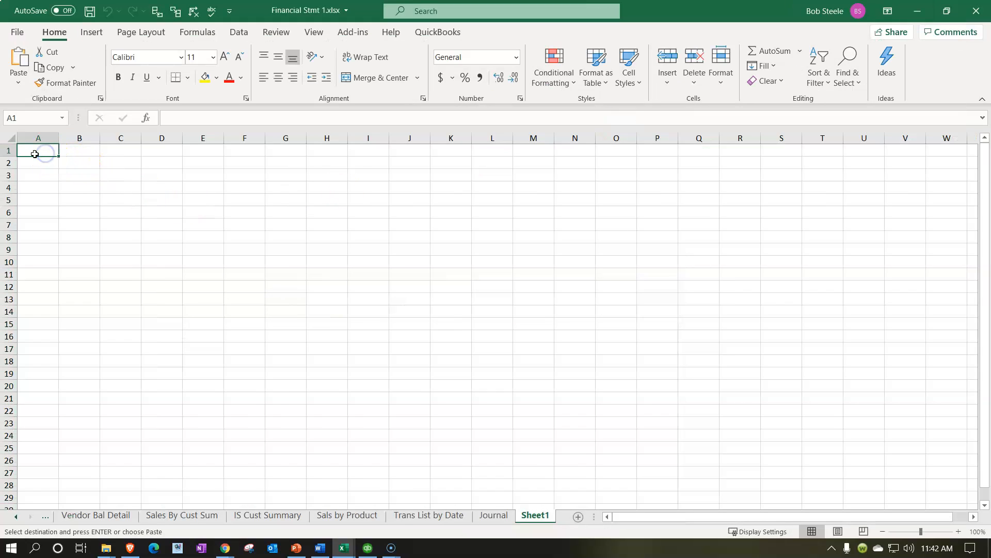
pyautogui.hotkey('ctrl', 'v')
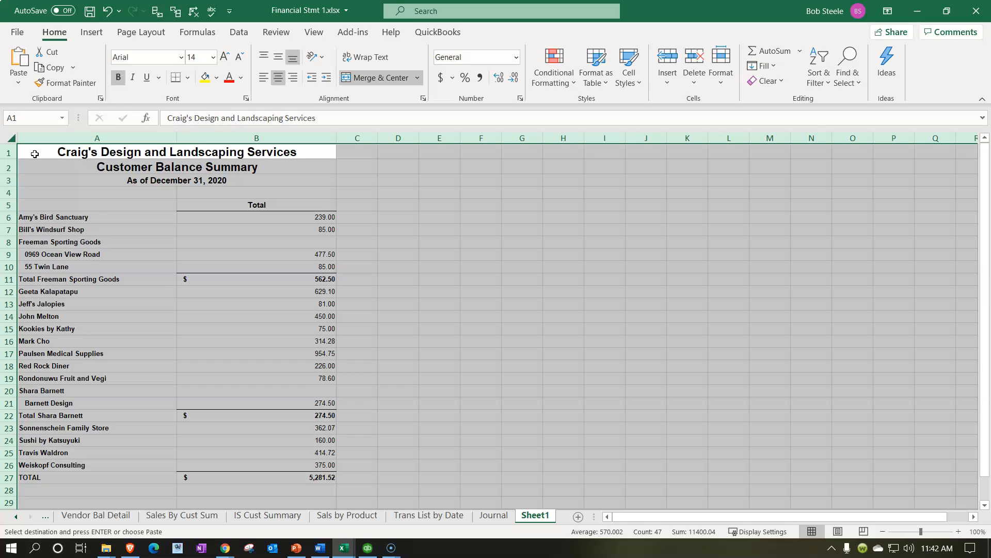
pyautogui.click(133, 327)
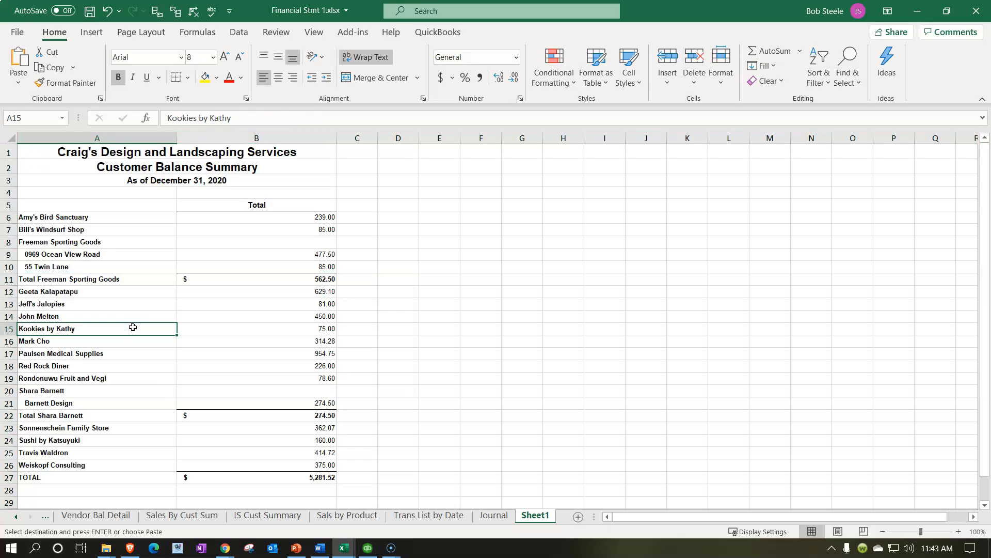
# - Rename Sheet1 as AR Graph Data
pyautogui.doubleClick(543, 516)
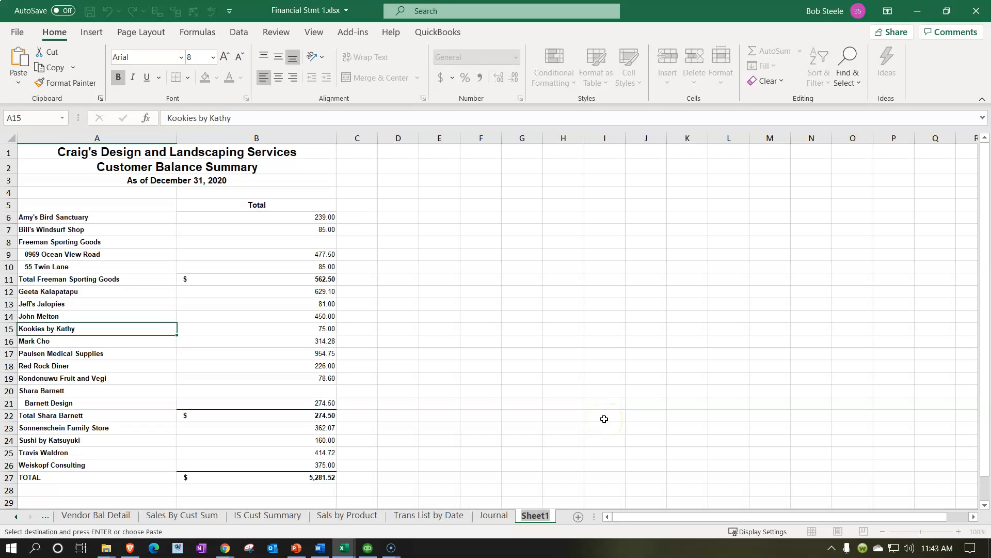
pyautogui.write('A')
pyautogui.write('R Cust')
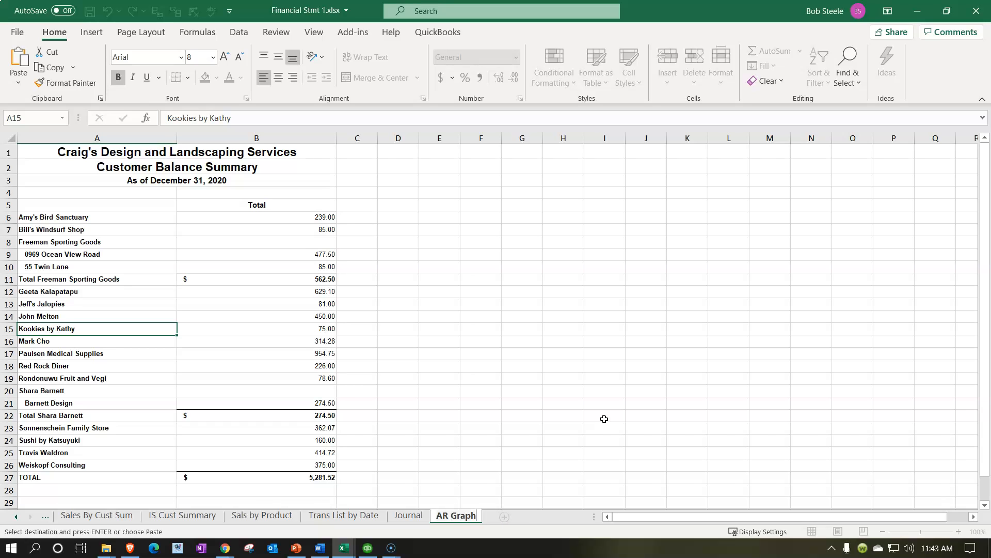
pyautogui.click(420, 343)
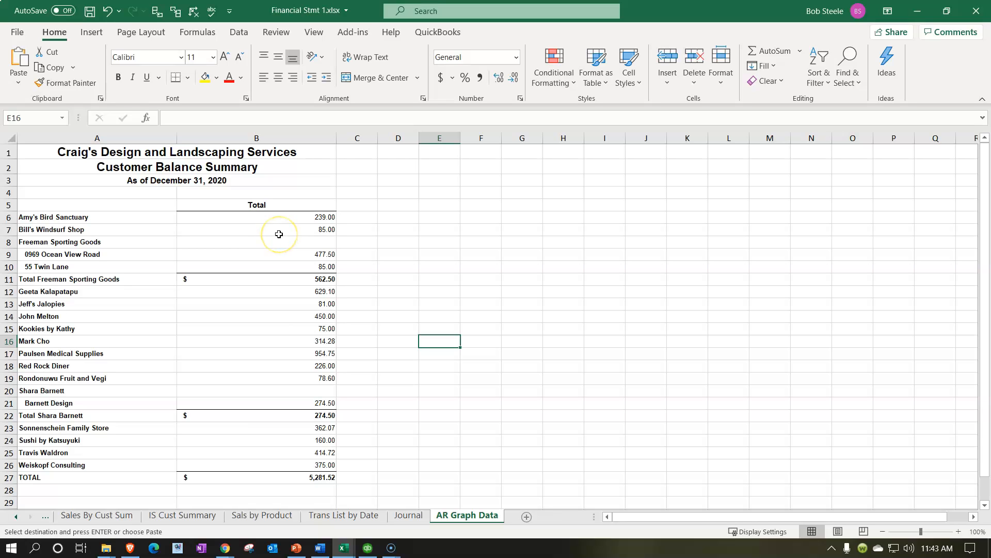
# - Delete rows 1 to 5, which hold the report title, date and Total column heading, from the AR Graph Data sheet
pyautogui.moveTo(80, 155); pyautogui.dragTo(80, 184)
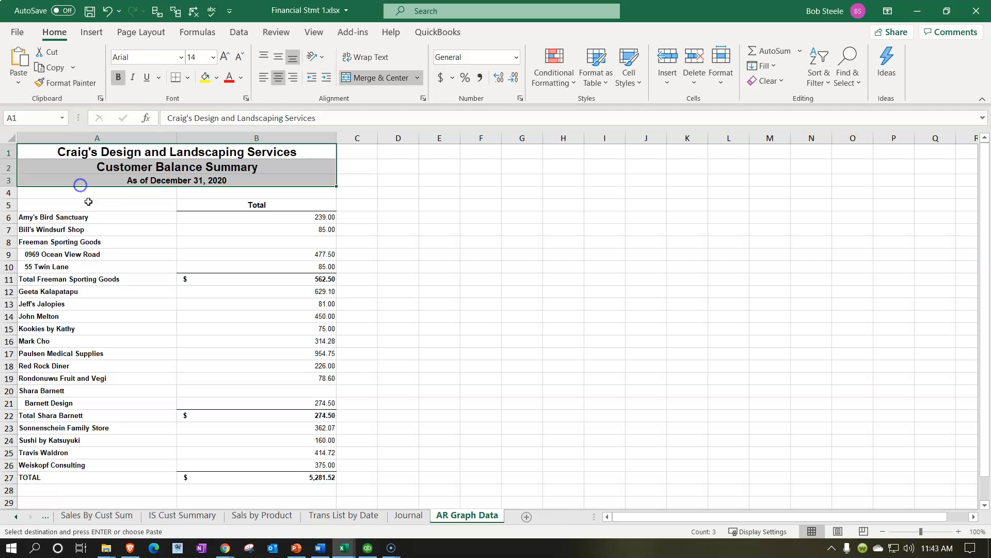
pyautogui.moveTo(9, 152); pyautogui.dragTo(9, 207)
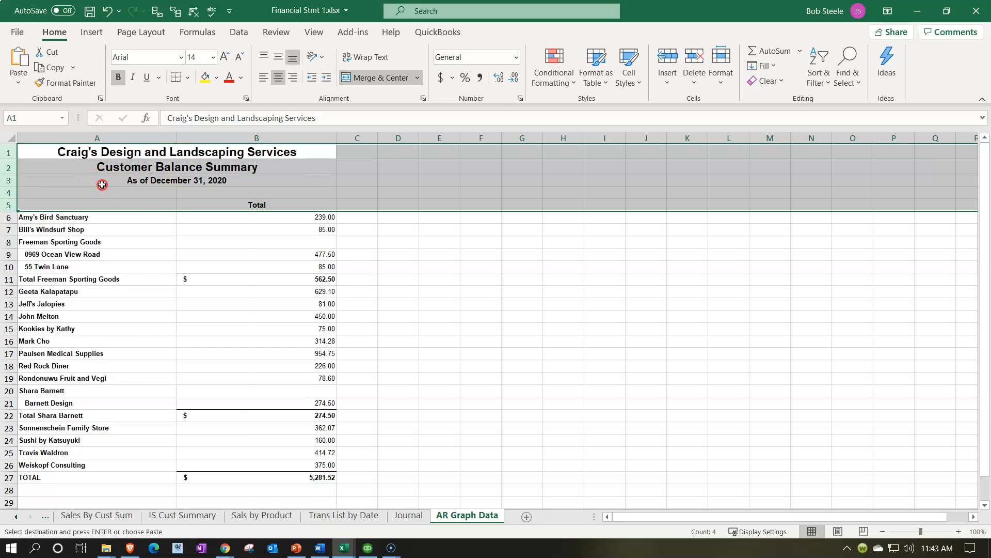
pyautogui.rightClick(101, 185)
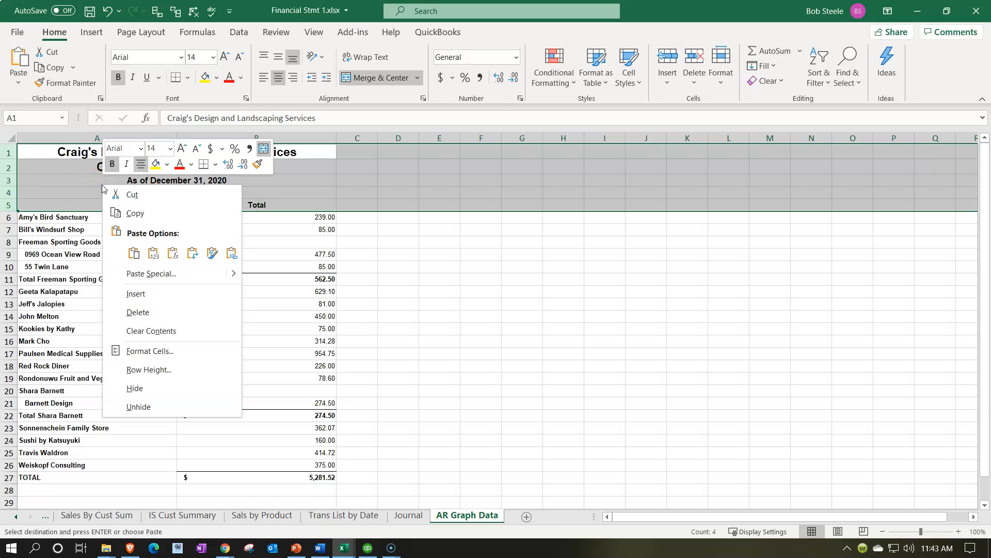
pyautogui.click(137, 312)
pyautogui.click(141, 359)
pyautogui.scroll(3, 141, 357)
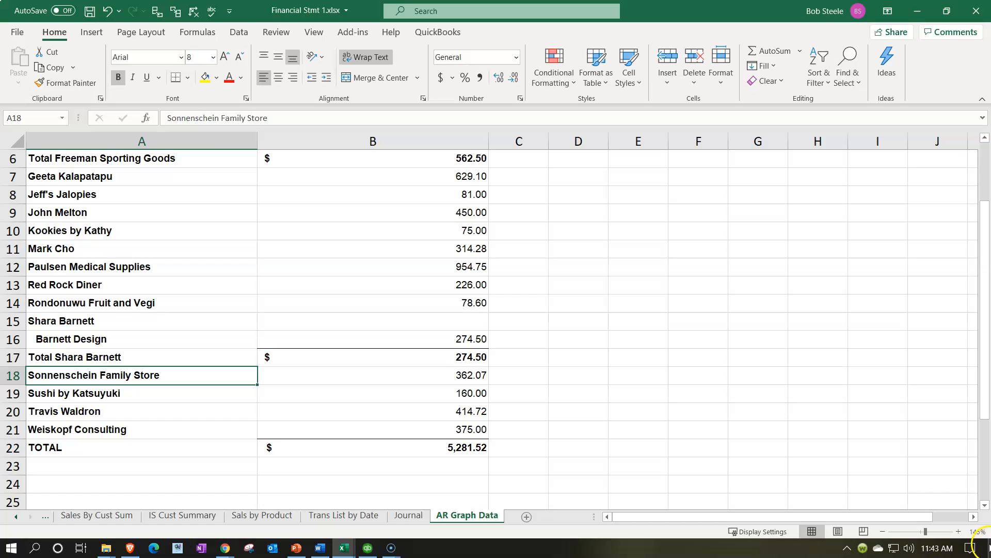
pyautogui.scroll(2, 362, 376)
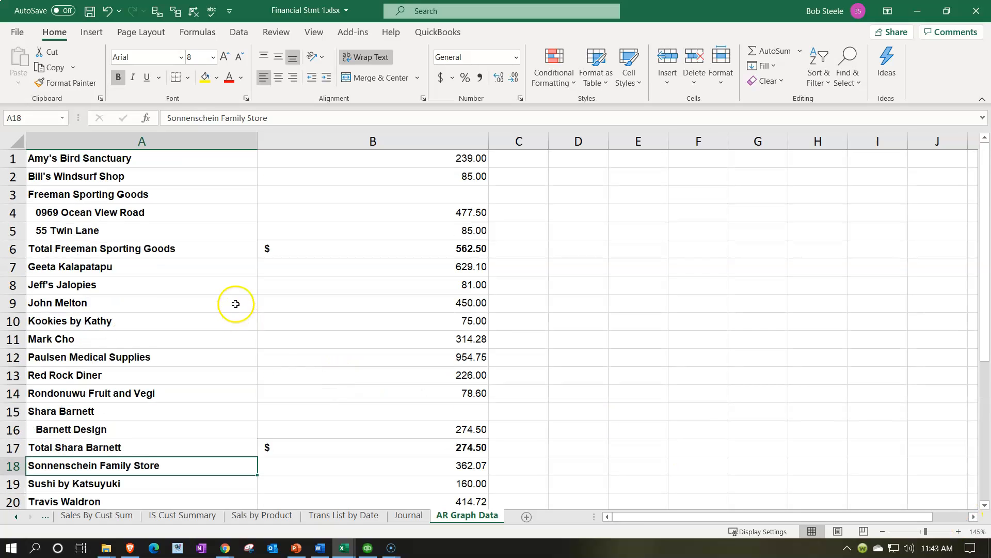
# - Check the Total Freeman Sporting Goods formula in B6 and paste its result as a value into B3 beside Freeman Sporting Goods
pyautogui.click(213, 216)
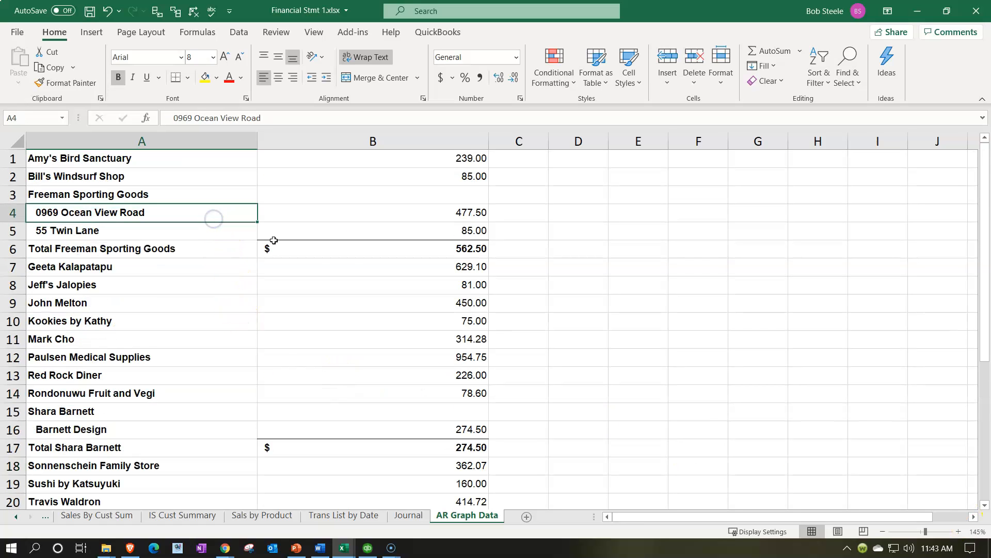
pyautogui.click(418, 232)
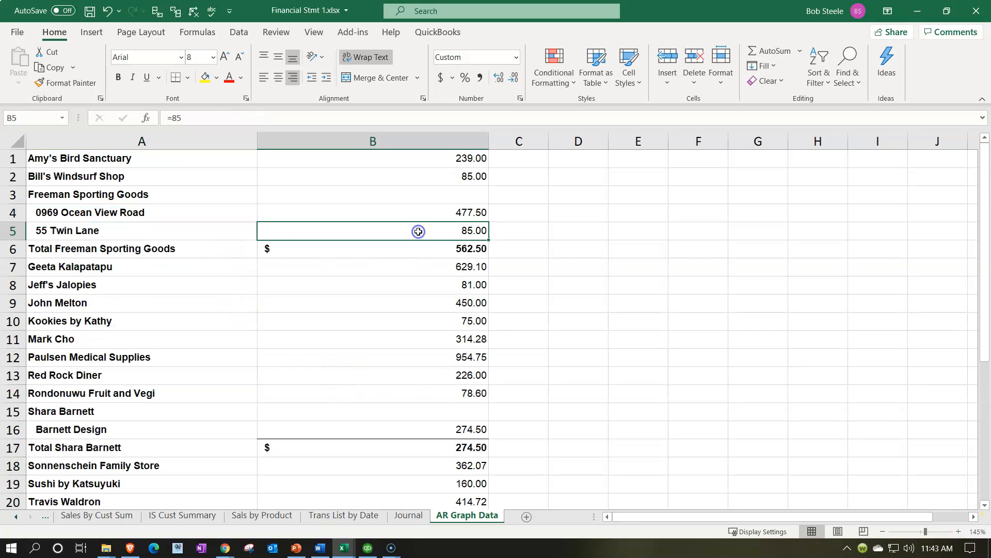
pyautogui.click(471, 252)
pyautogui.press('F2')
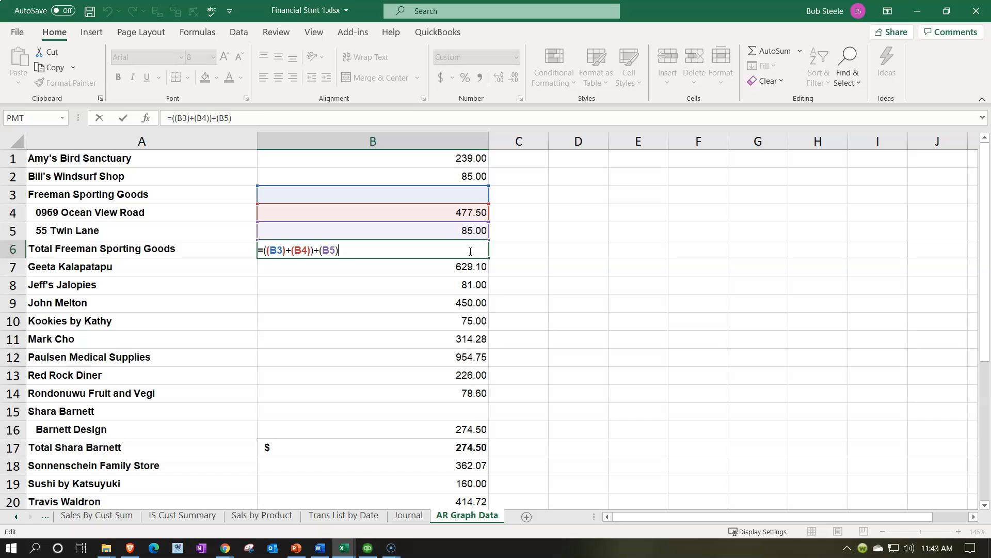
pyautogui.press('Return')
pyautogui.click(470, 250)
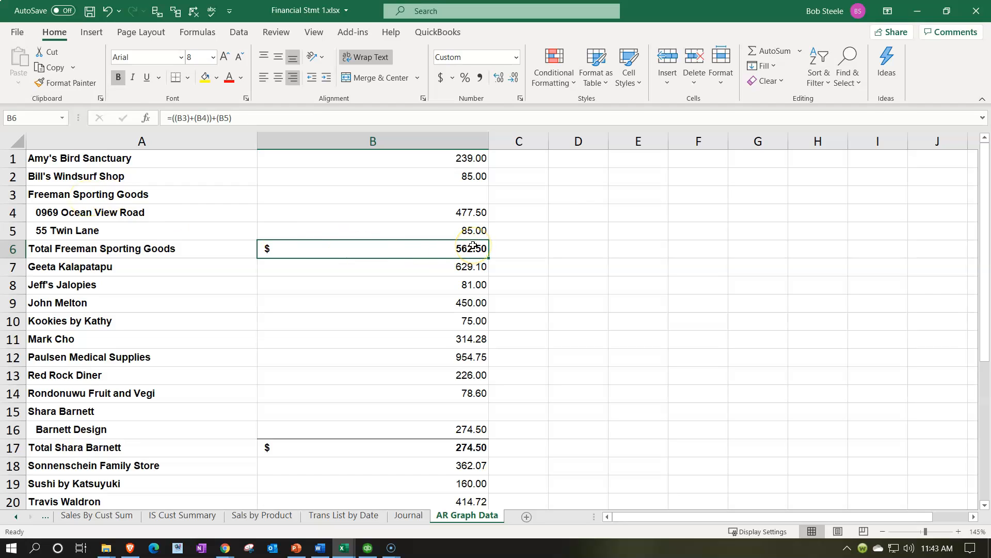
pyautogui.hotkey('ctrl', 'c')
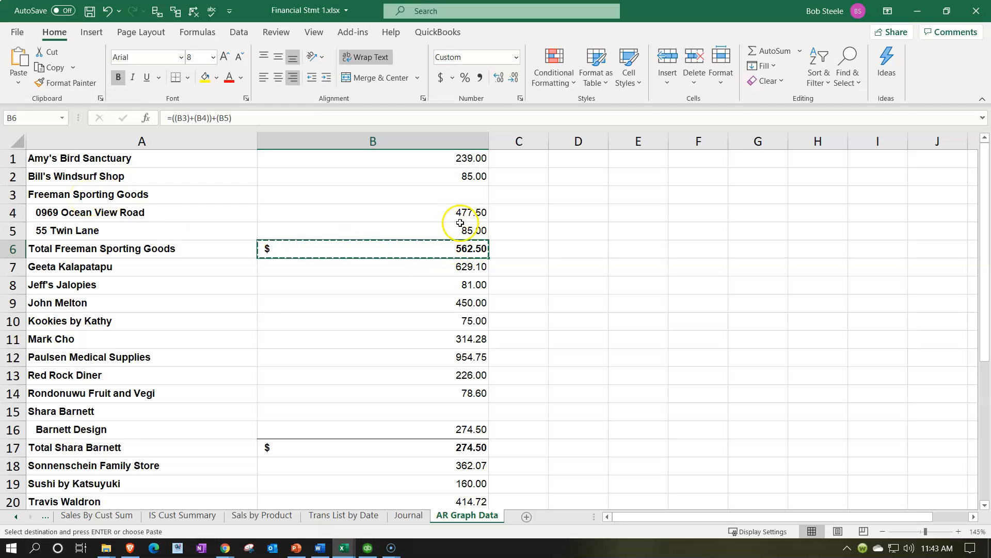
pyautogui.click(453, 192)
pyautogui.rightClick(453, 192)
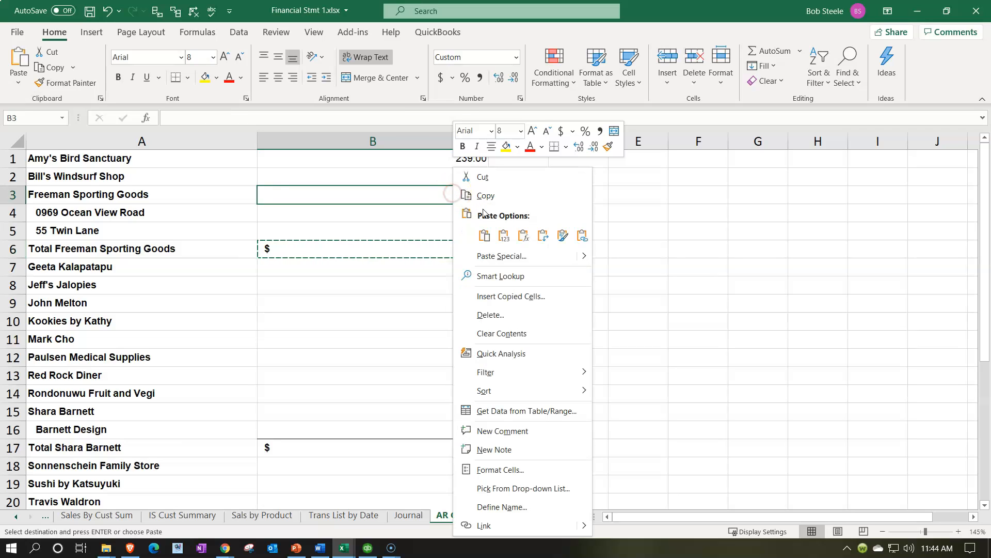
pyautogui.click(507, 237)
# - Delete rows 4 to 6, containing the two Freeman Sporting Goods sub-customer lines and their total
pyautogui.moveTo(14, 213); pyautogui.dragTo(20, 244)
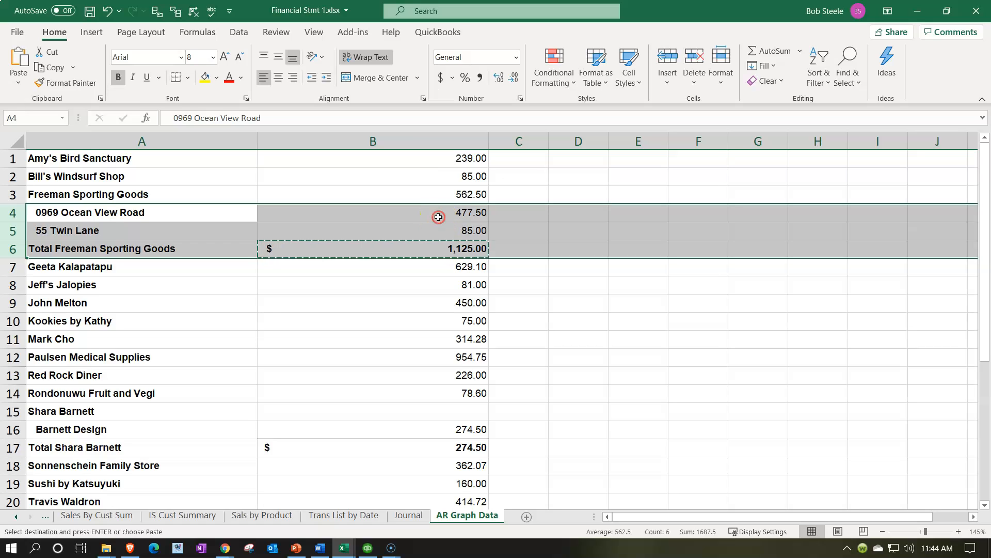
pyautogui.rightClick(411, 214)
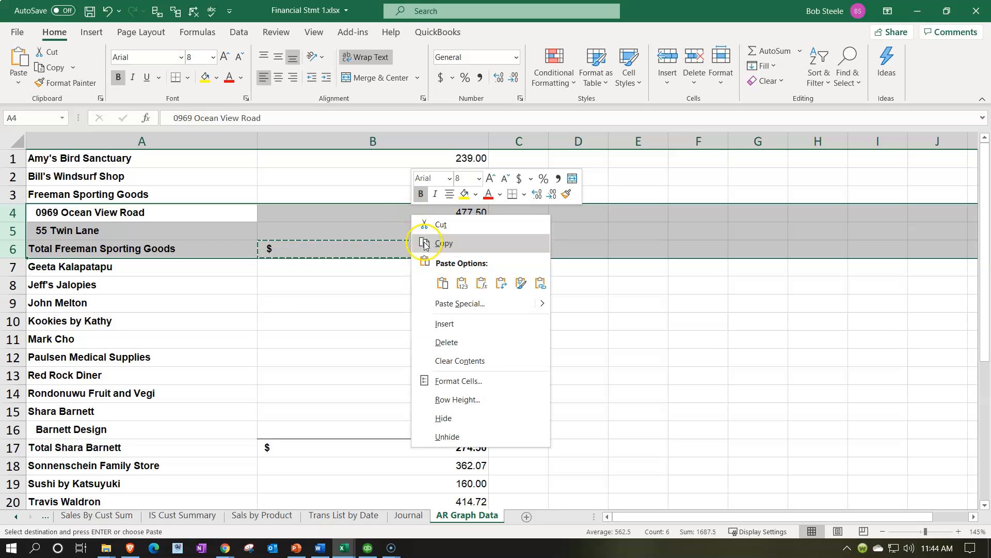
pyautogui.click(442, 341)
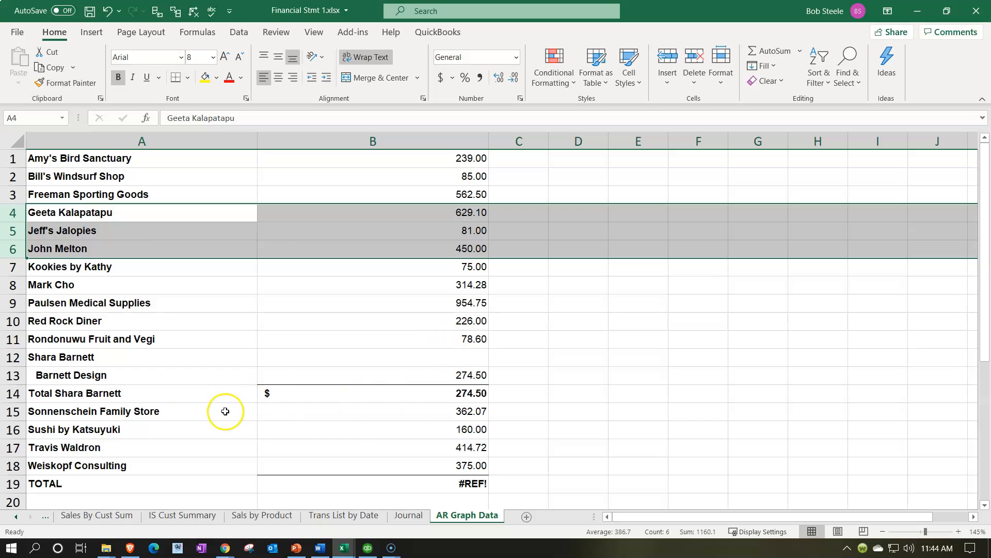
# - Check the customer subtotal formula in B14 and paste its result as a value into B12 on the parent customer's row
pyautogui.doubleClick(454, 394)
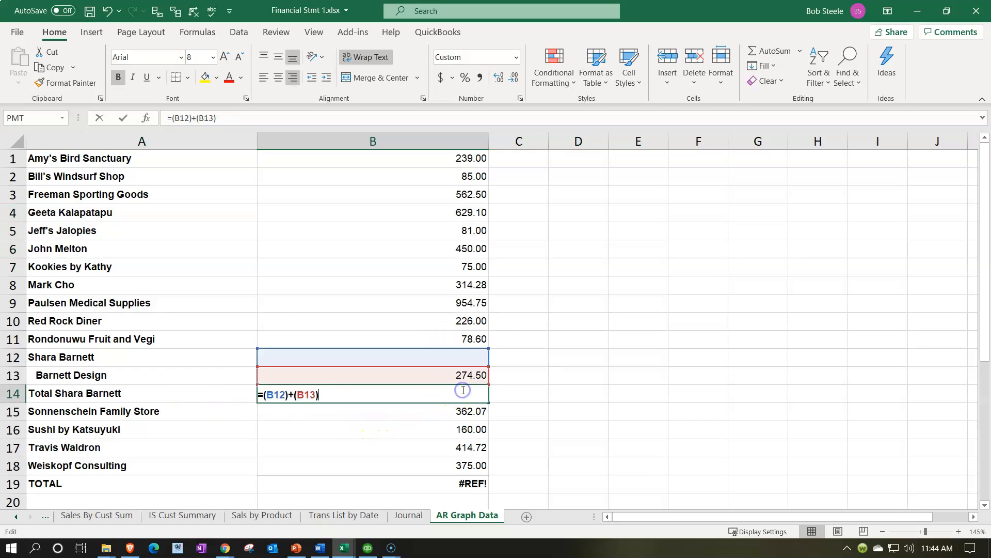
pyautogui.press('Return')
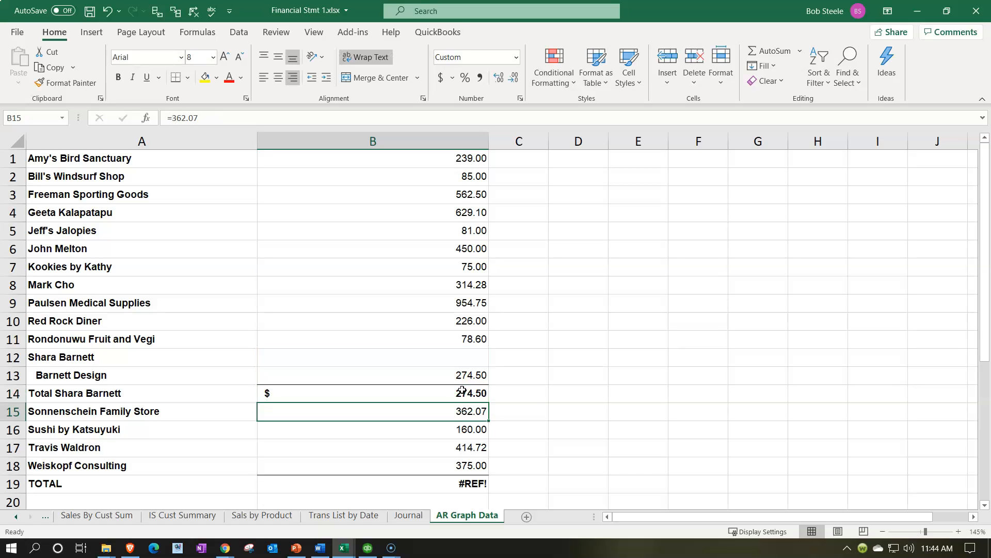
pyautogui.click(462, 390)
pyautogui.hotkey('ctrl', 'c')
pyautogui.click(455, 358)
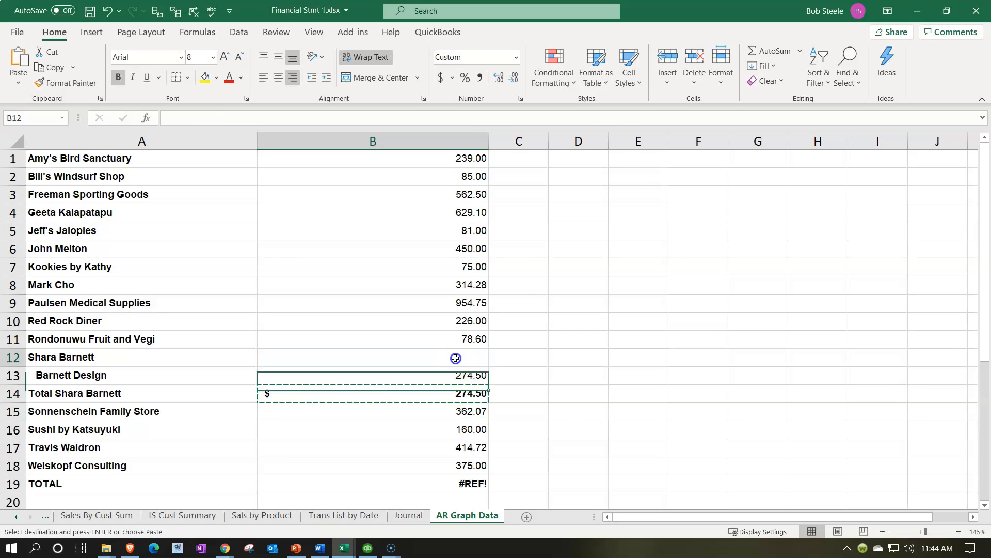
pyautogui.rightClick(455, 358)
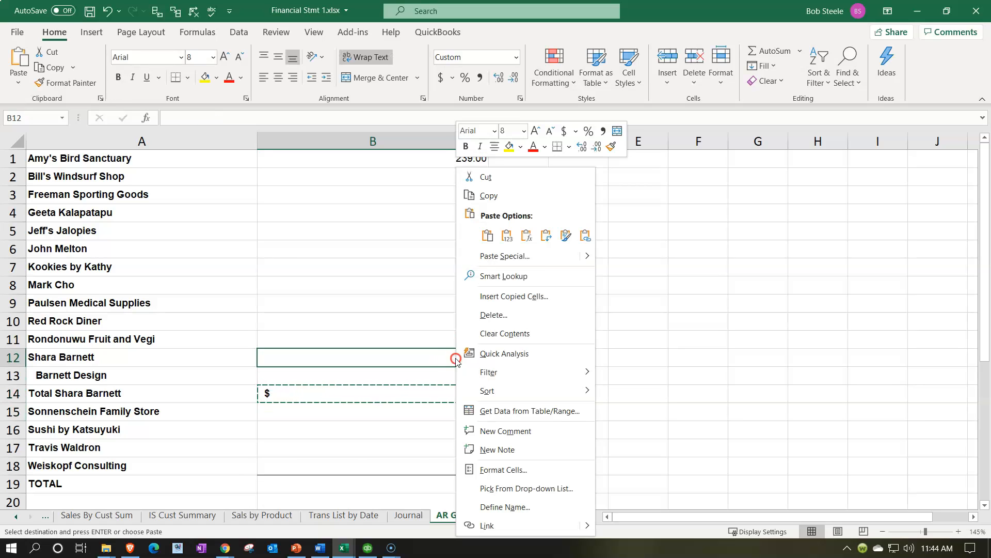
pyautogui.click(506, 236)
# - Delete rows 13 and 14, containing the Barnett Design sub-customer line and its subtotal
pyautogui.moveTo(13, 375)
pyautogui.mouseDown()
pyautogui.moveTo(13, 362)
pyautogui.moveTo(18, 388)
pyautogui.mouseUp()
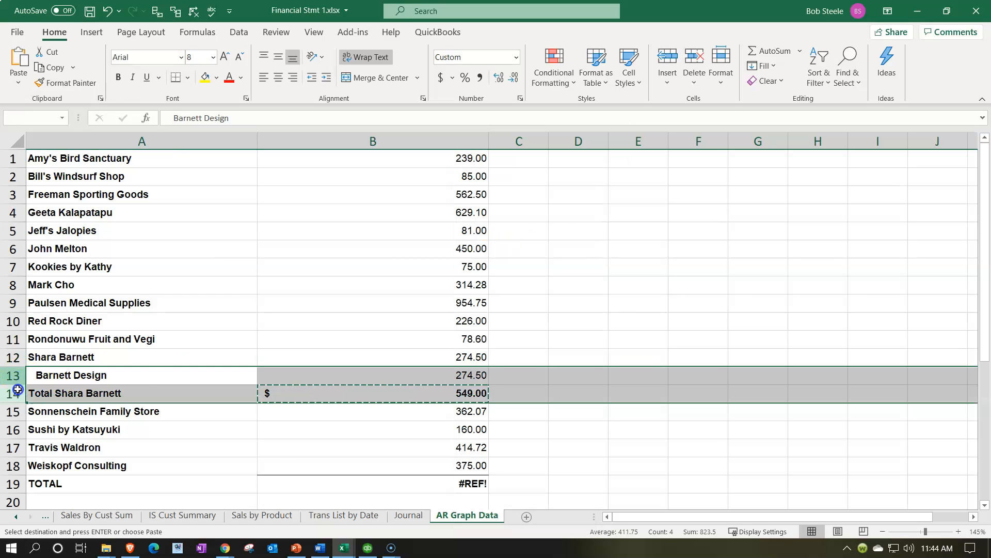
pyautogui.rightClick(148, 386)
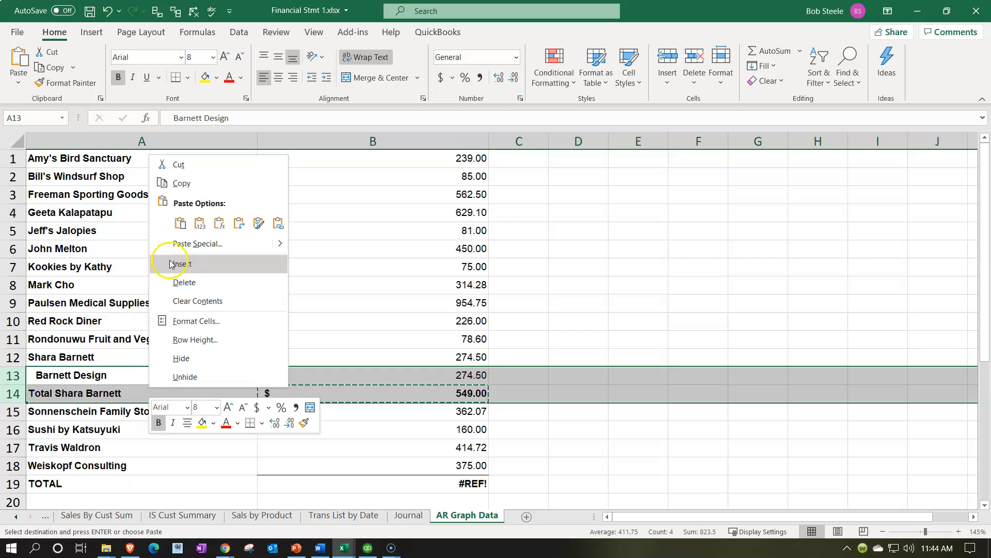
pyautogui.click(178, 283)
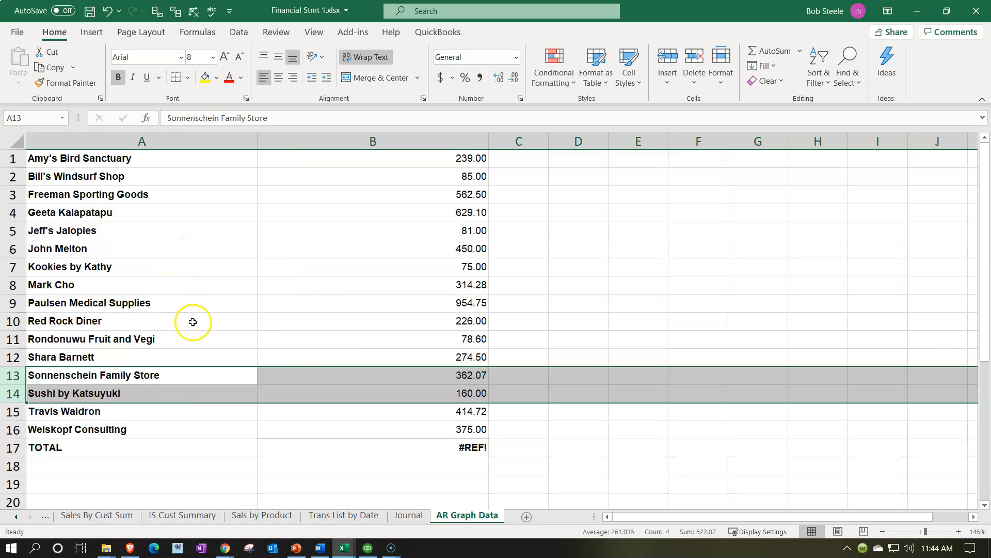
# - Replace the broken TOTAL formula in B17 with a SUM of B1:B16
pyautogui.click(471, 449)
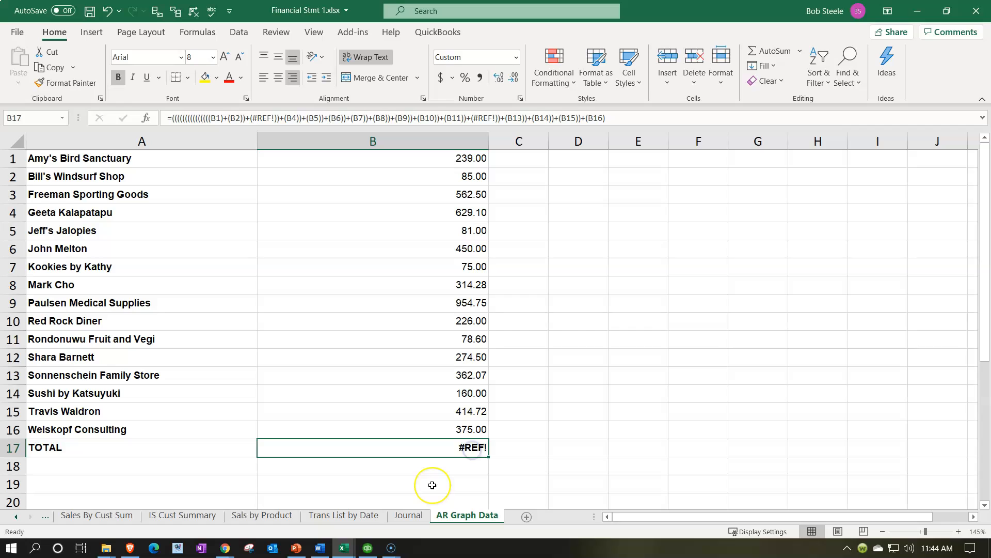
pyautogui.write('=sum')
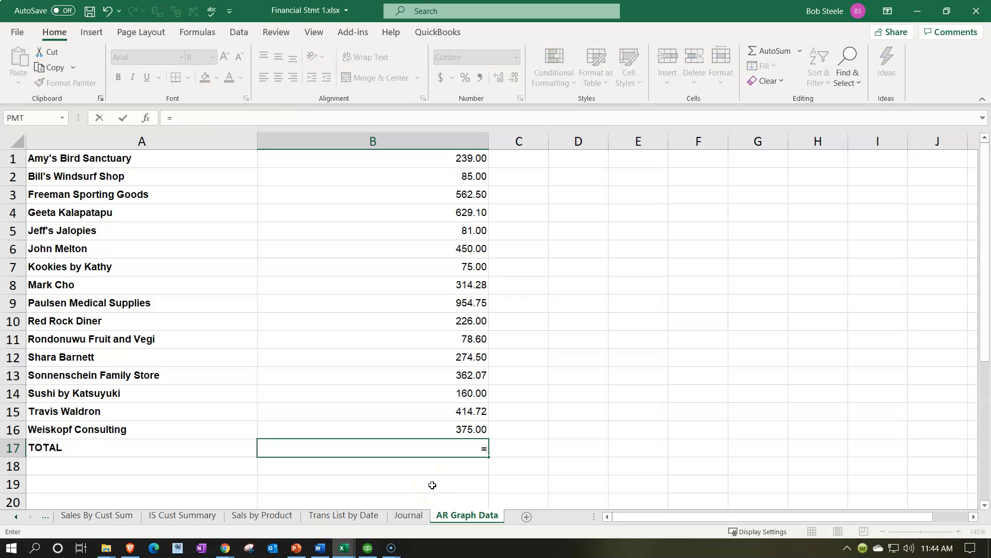
pyautogui.press('Up')
pyautogui.hotkey('shift', 'Up')
pyautogui.hotkey('shift', 'Up')
pyautogui.hotkey('shift', 'Up')
pyautogui.hotkey('shift', 'Up')
pyautogui.hotkey('shift', 'Up')
pyautogui.hotkey('shift', 'Up')
pyautogui.hotkey('shift', 'Up')
pyautogui.hotkey('shift', 'Up')
pyautogui.hotkey('shift', 'Up')
pyautogui.hotkey('shift', 'Up')
pyautogui.hotkey('shift', 'Up')
pyautogui.hotkey('shift', 'Up')
pyautogui.hotkey('shift', 'Up')
pyautogui.hotkey('shift', 'Up')
pyautogui.hotkey('shift', 'Up')
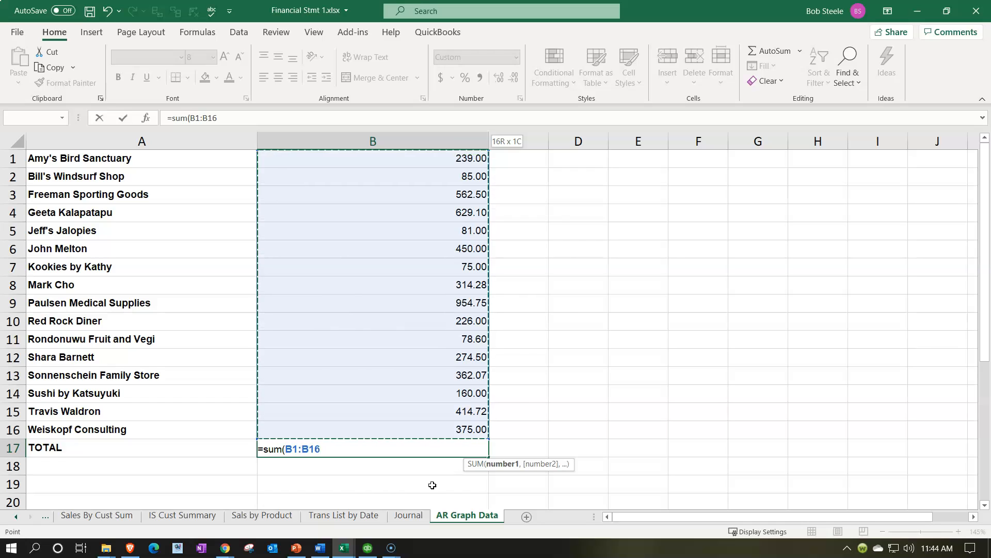
pyautogui.press('Return')
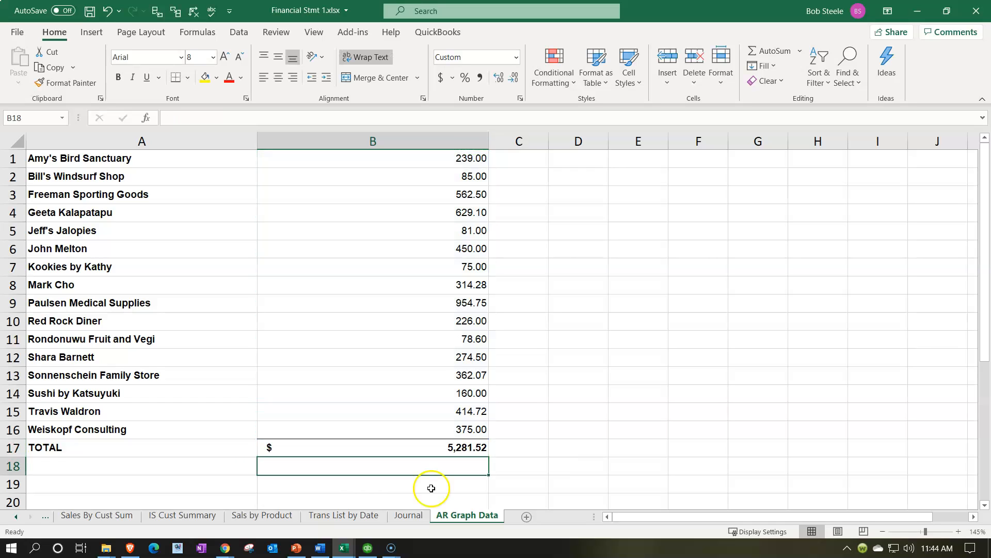
# - Switch to the QuickBooks Online Customer Balance Summary in Chrome and check the report's total against the worksheet
pyautogui.click(296, 548)
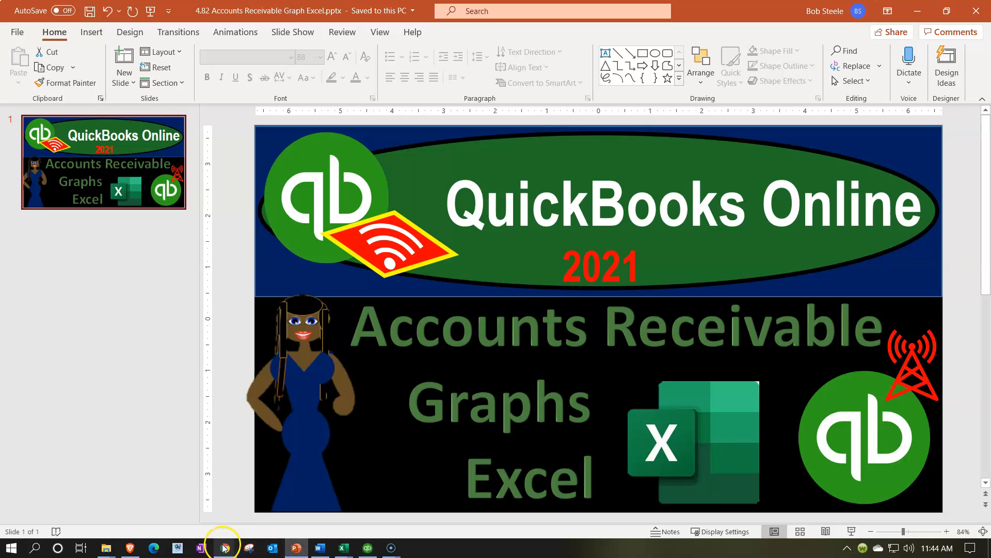
pyautogui.moveTo(225, 548)
pyautogui.click(264, 509)
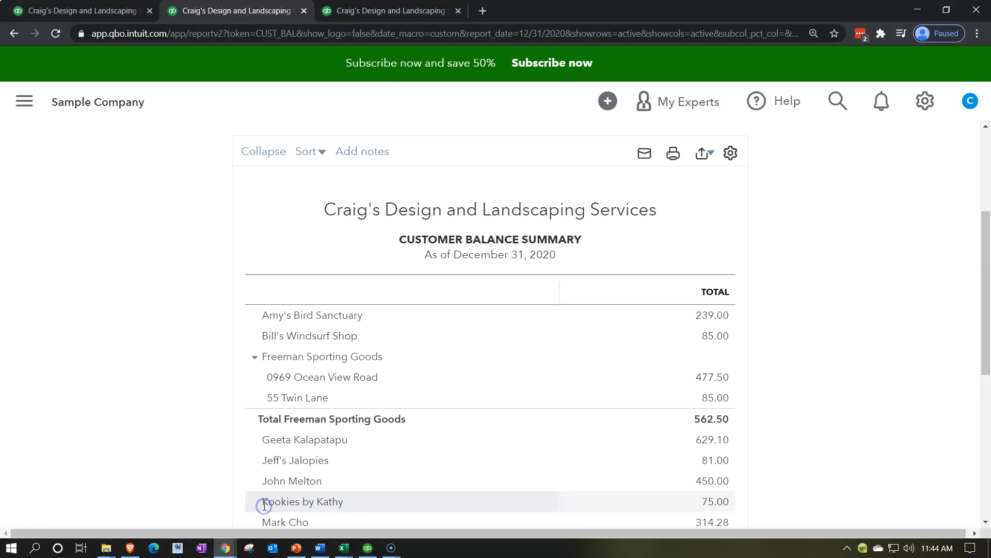
pyautogui.scroll(-5, 230, 363)
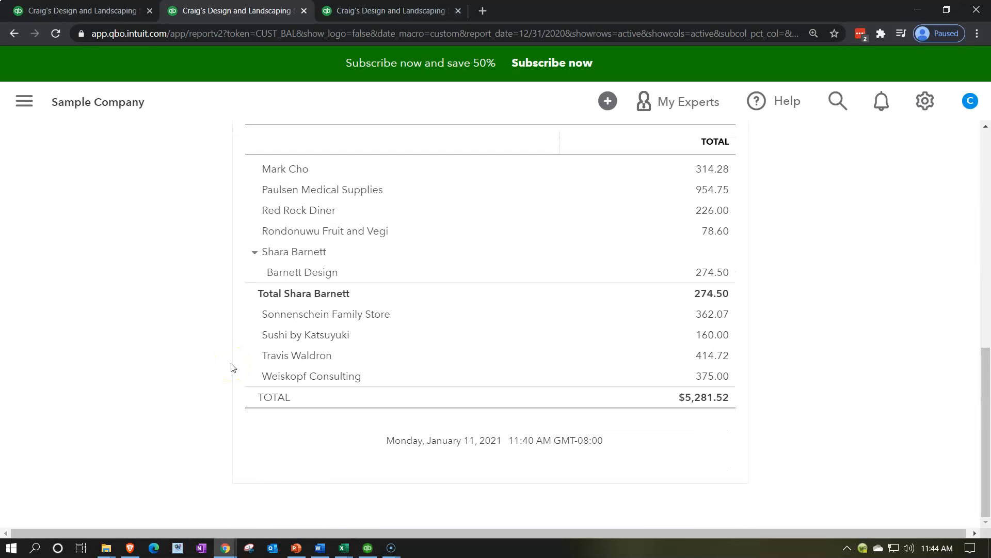
# - Close the exported Customer Balance Summary (1) workbook in Excel and return to the AR Graph Data sheet of Financial Stmt 1
pyautogui.click(344, 547)
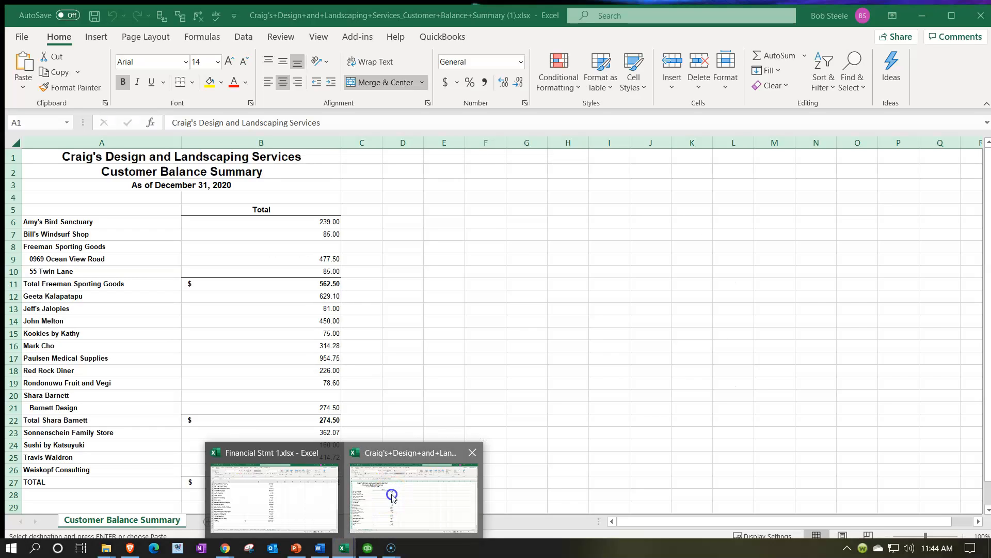
pyautogui.click(392, 494)
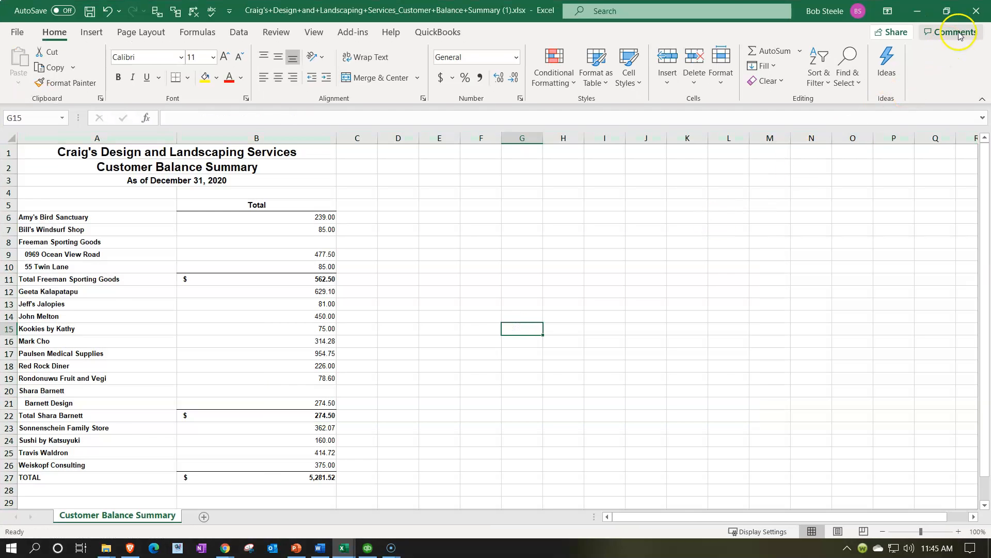
pyautogui.click(975, 11)
pyautogui.click(356, 412)
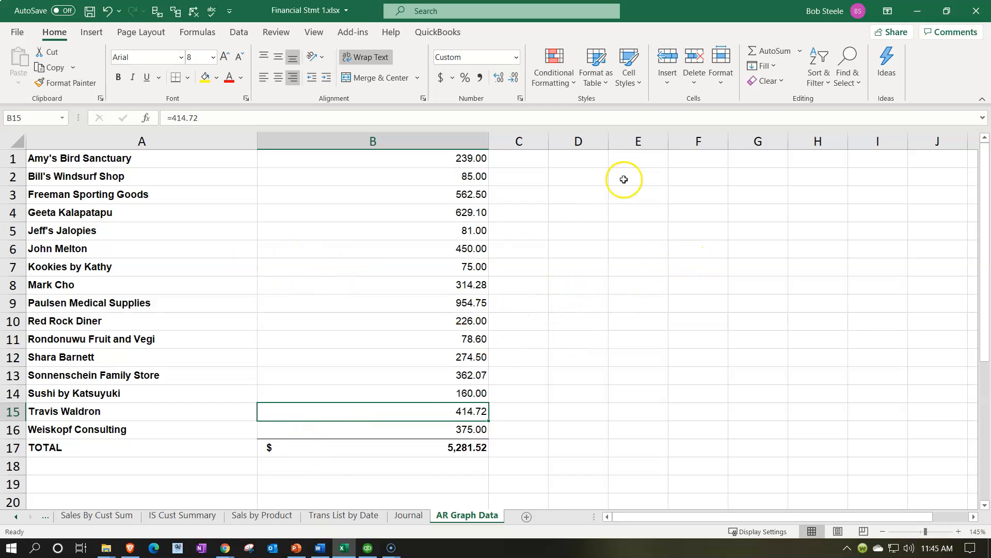
# - Strip the imported formatting by copying blank cell E2's format onto the whole sheet with Format Painter
pyautogui.click(640, 174)
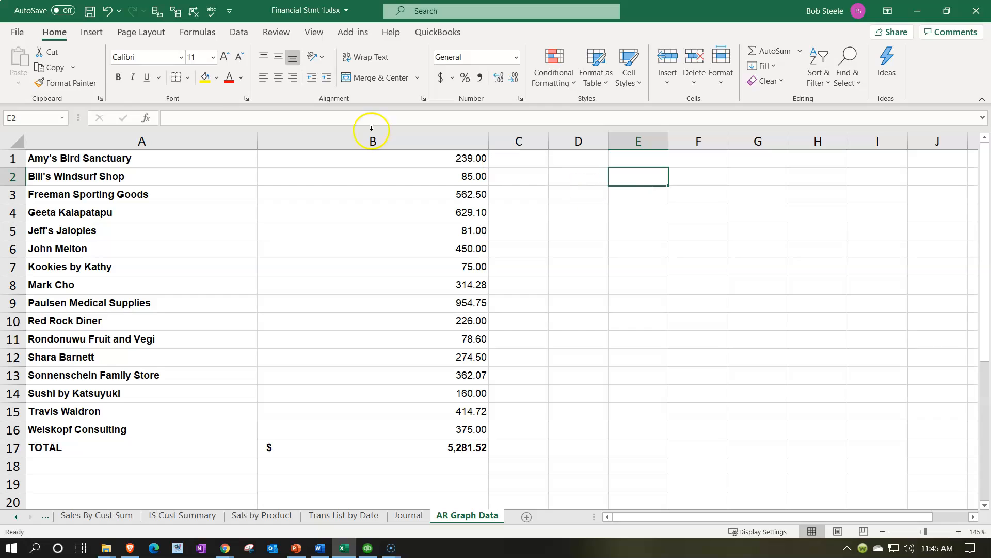
pyautogui.click(49, 85)
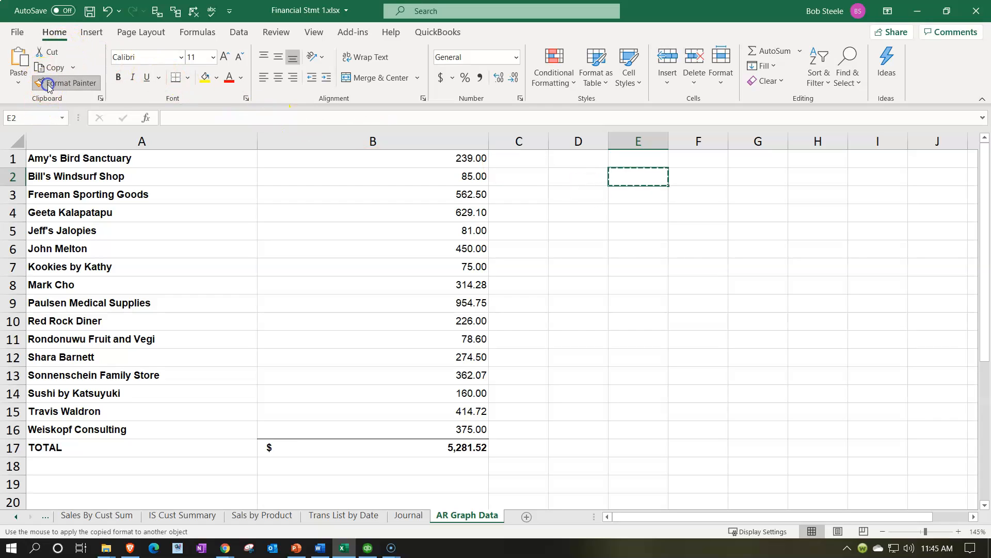
pyautogui.click(18, 143)
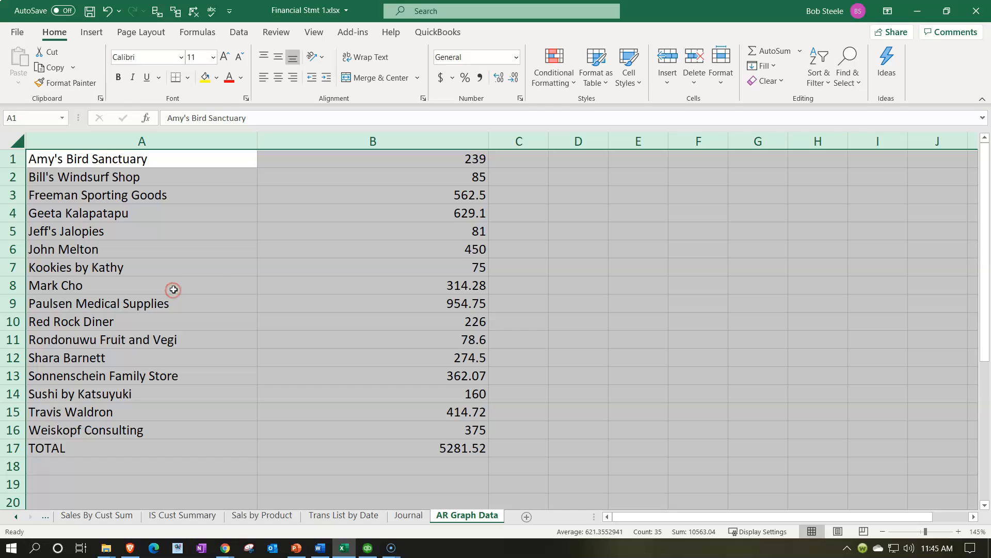
# - Format the whole sheet as Currency with two decimals, no symbol, and negative numbers in red parentheses
pyautogui.rightClick(237, 290)
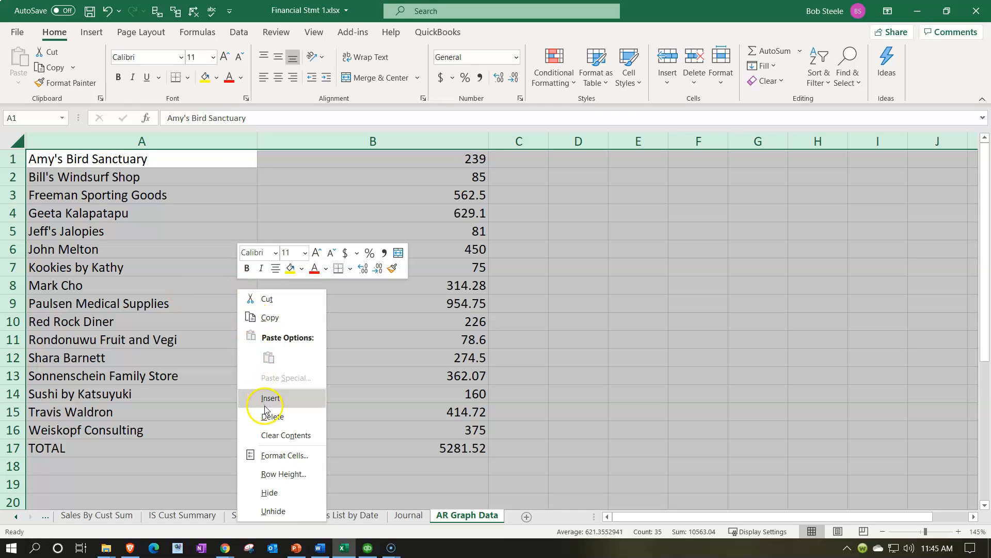
pyautogui.click(287, 454)
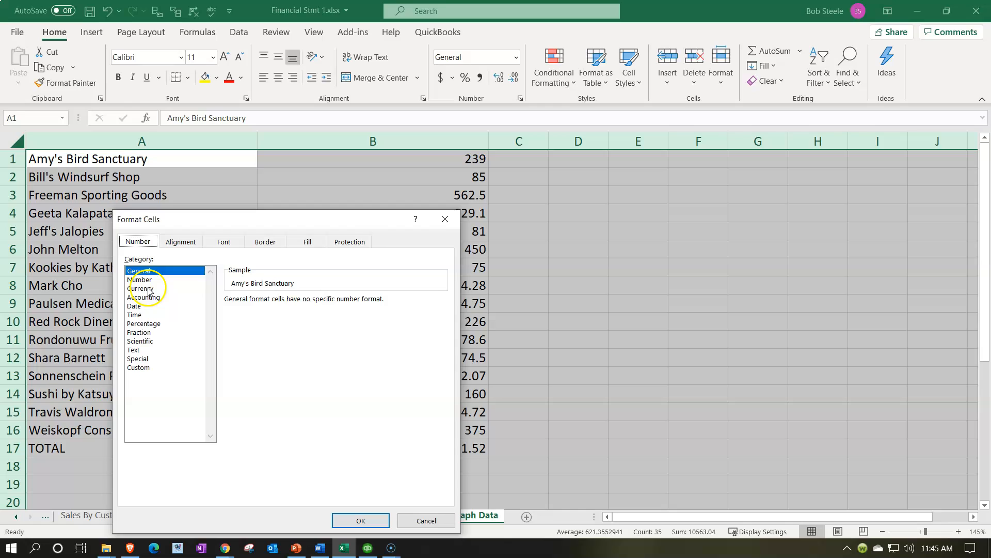
pyautogui.click(148, 290)
pyautogui.click(349, 314)
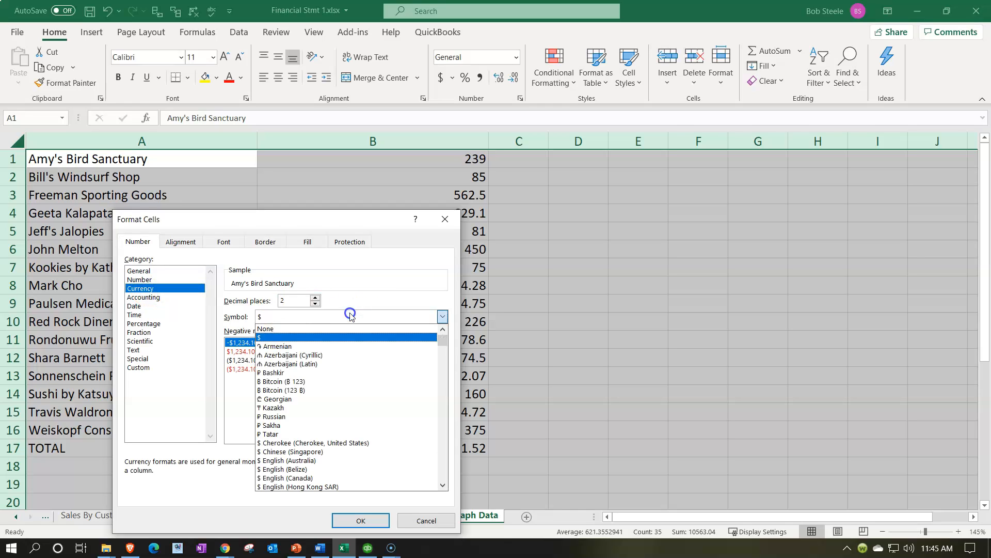
pyautogui.click(296, 330)
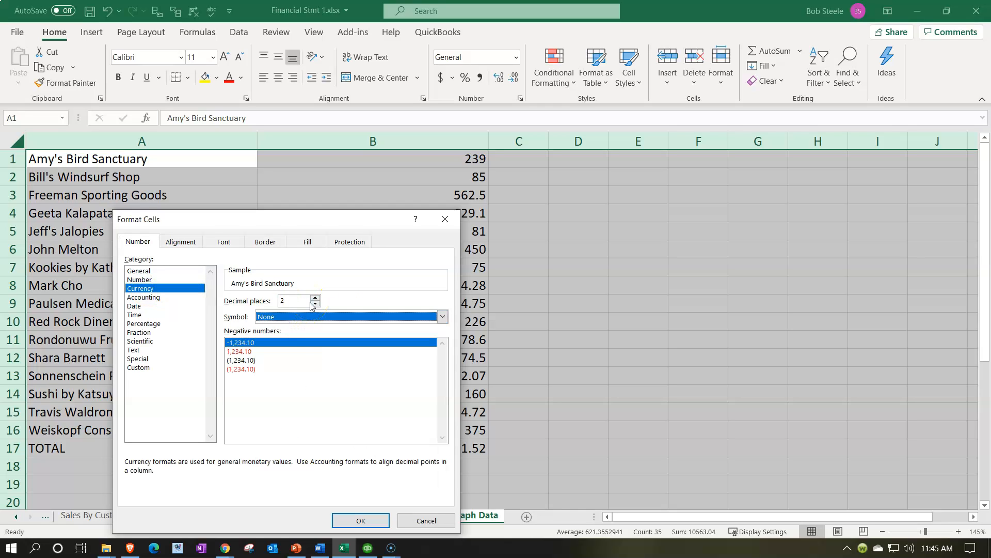
pyautogui.click(241, 369)
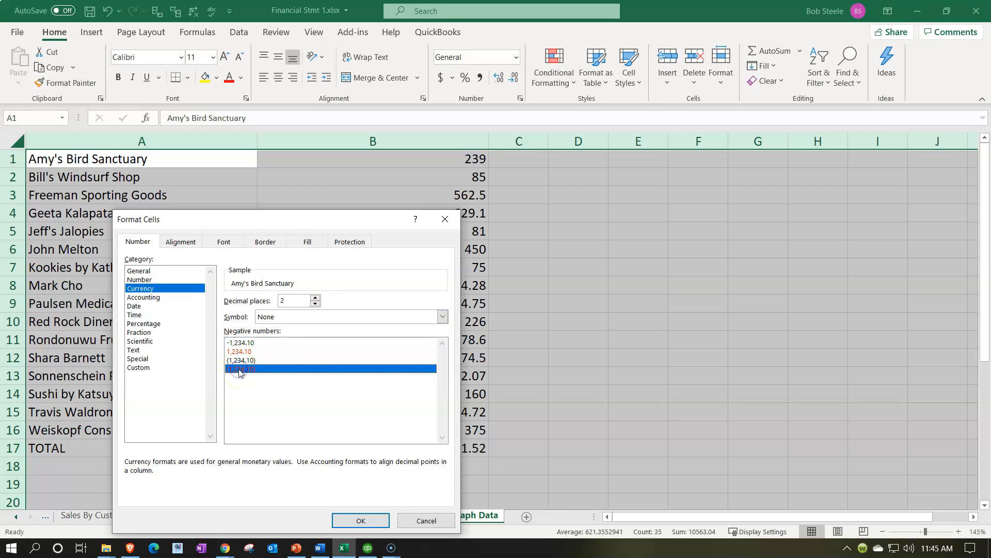
pyautogui.click(360, 520)
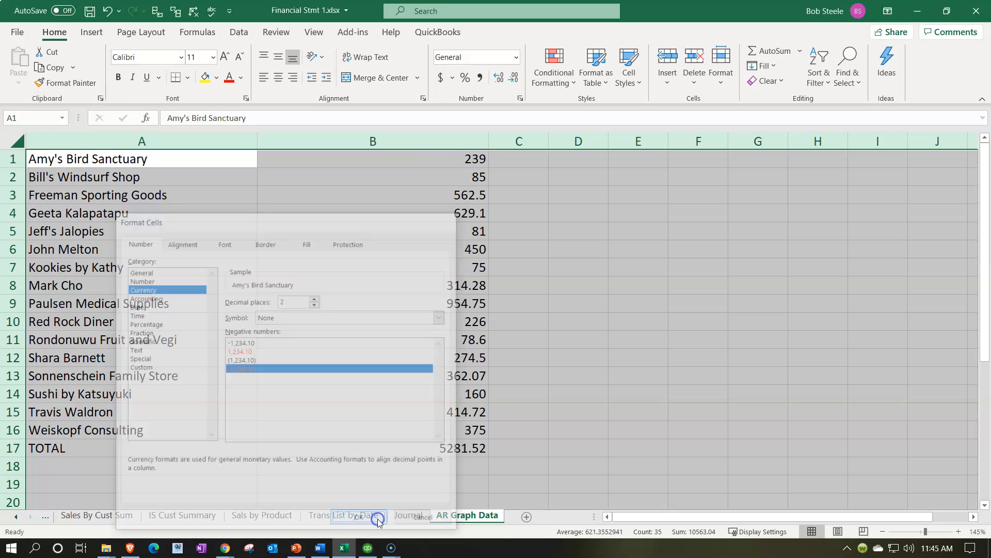
# - Narrow column B so that it fits more closely around the balance amounts
pyautogui.click(371, 450)
pyautogui.click(389, 448)
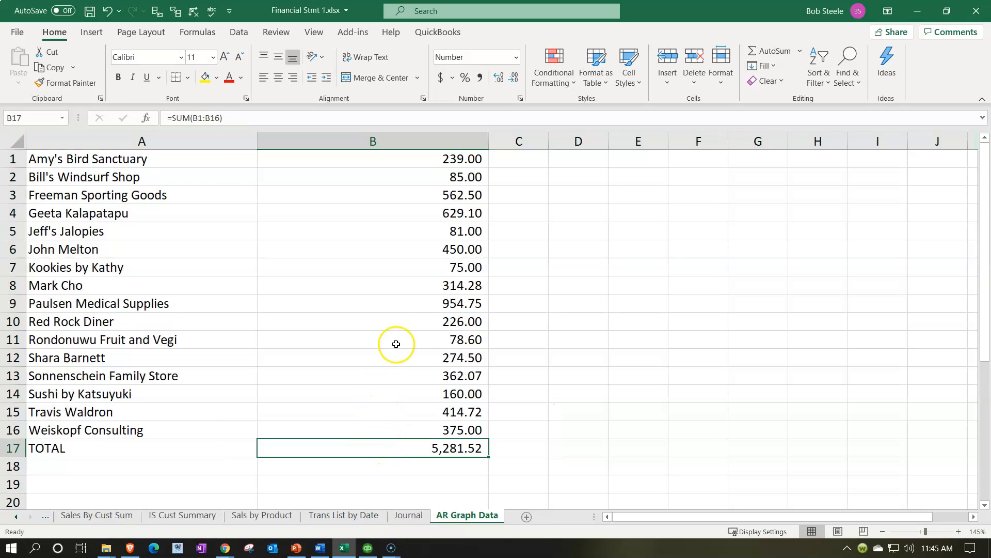
pyautogui.moveTo(489, 143); pyautogui.dragTo(355, 153)
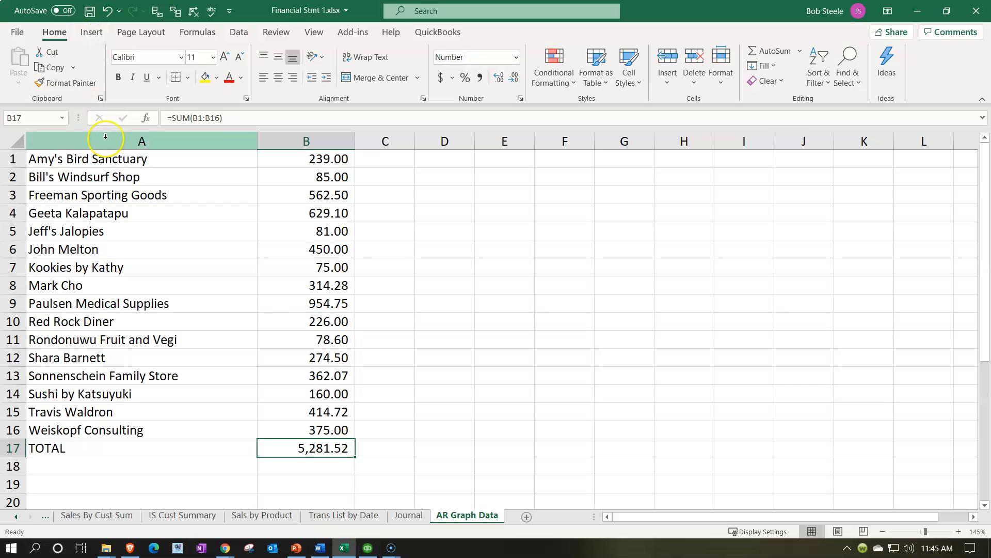
# - Insert a basic 2-D pie chart from A1:B16, leaving out the TOTAL row, and place it beside the data from column D
pyautogui.moveTo(100, 160); pyautogui.dragTo(317, 425)
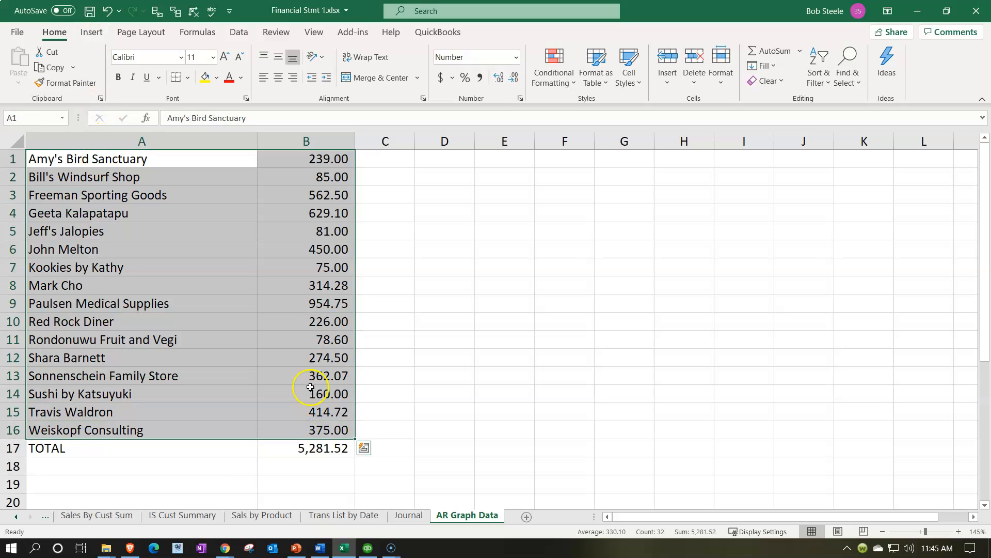
pyautogui.click(89, 34)
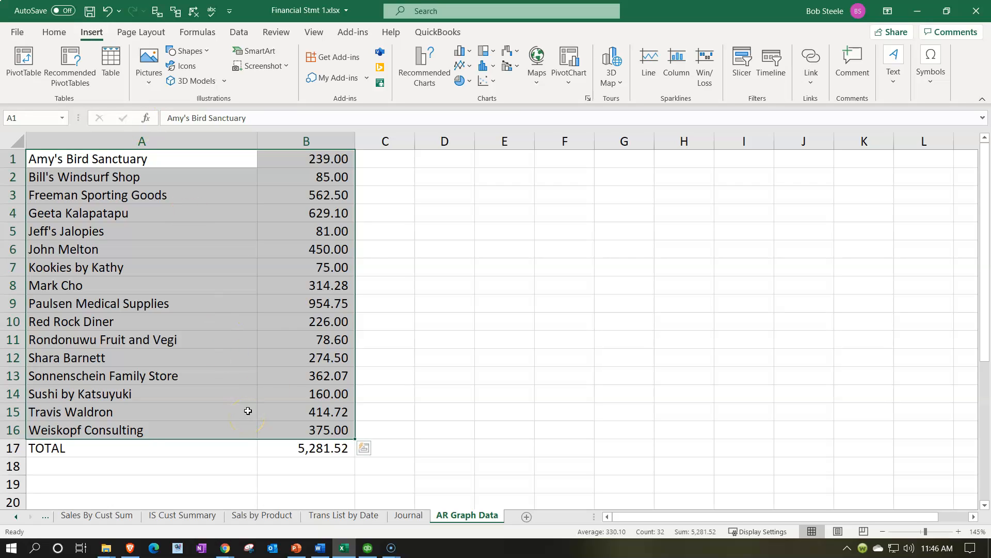
pyautogui.click(472, 86)
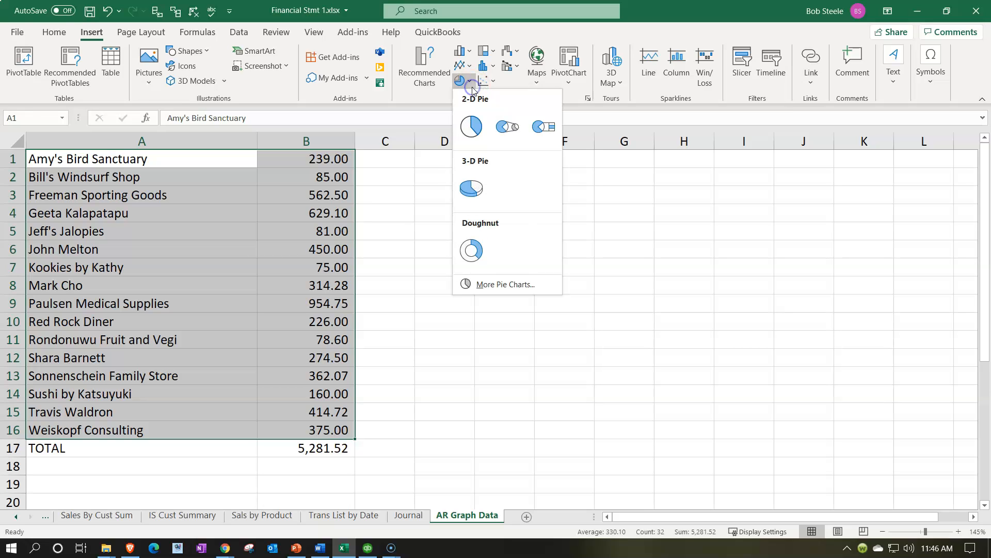
pyautogui.click(471, 127)
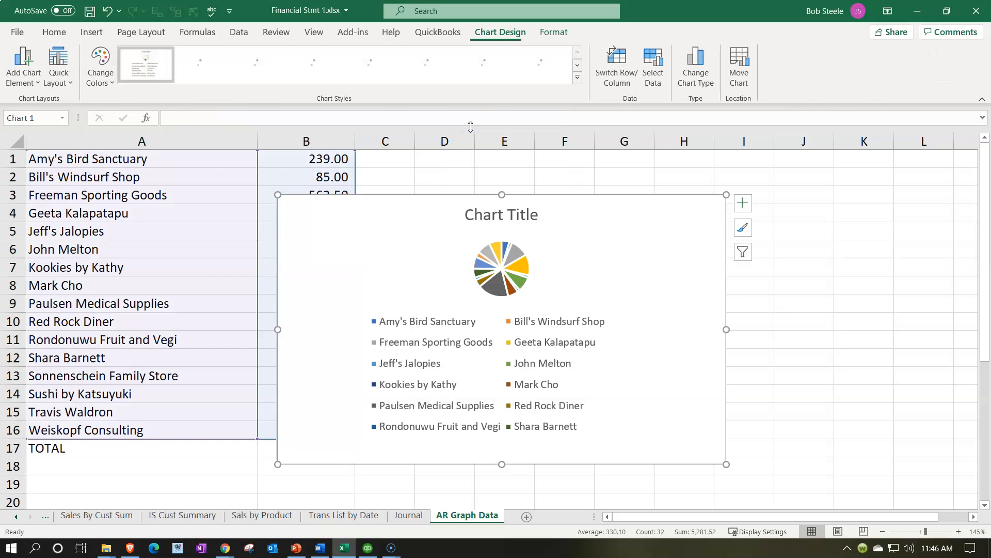
pyautogui.moveTo(382, 215)
pyautogui.mouseDown()
pyautogui.moveTo(527, 213)
pyautogui.moveTo(534, 201)
pyautogui.mouseUp()
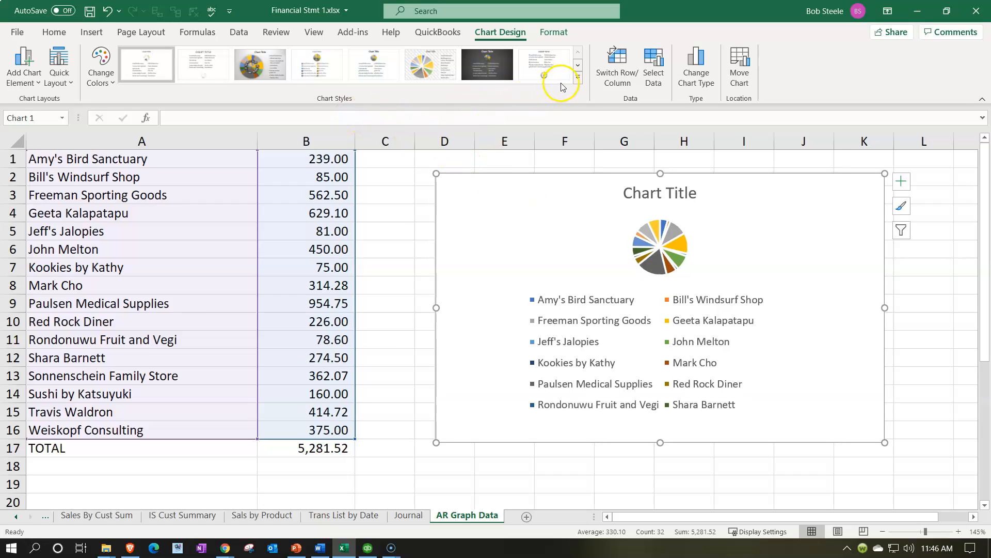
# - Apply the ninth chart style, with a large pie surrounded by color-matched customer name labels
pyautogui.click(576, 78)
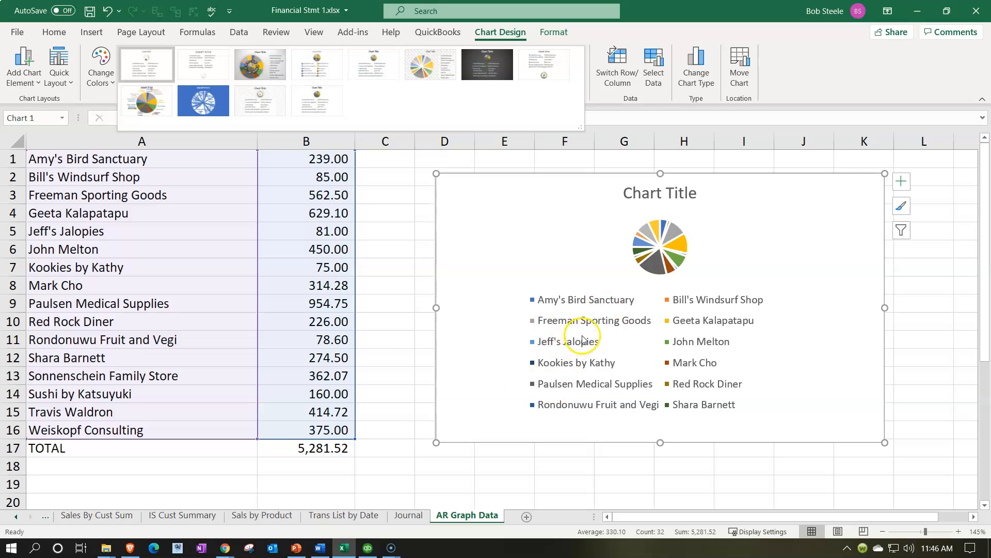
pyautogui.click(148, 101)
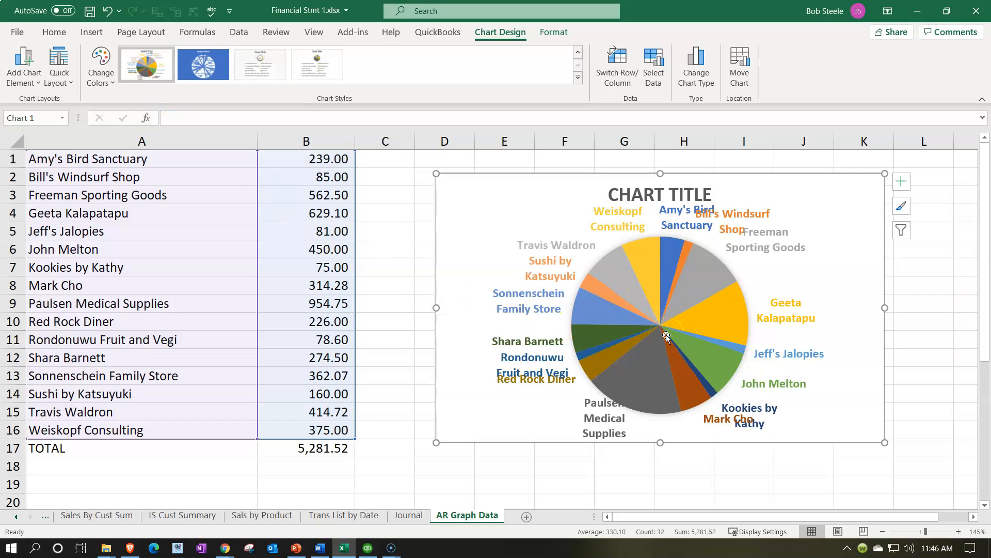
pyautogui.click(379, 240)
# - Remove the chart title from the pie chart
pyautogui.click(555, 246)
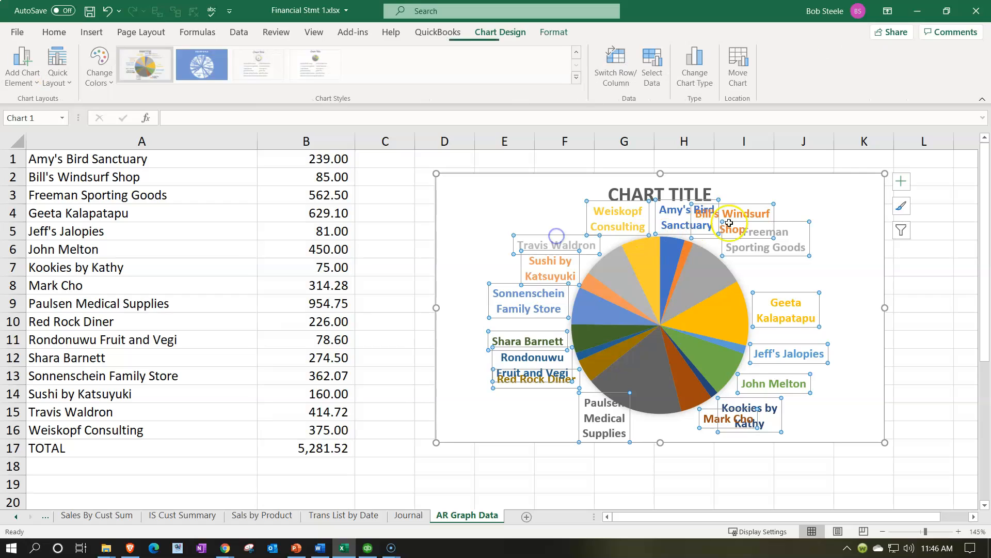
pyautogui.click(901, 181)
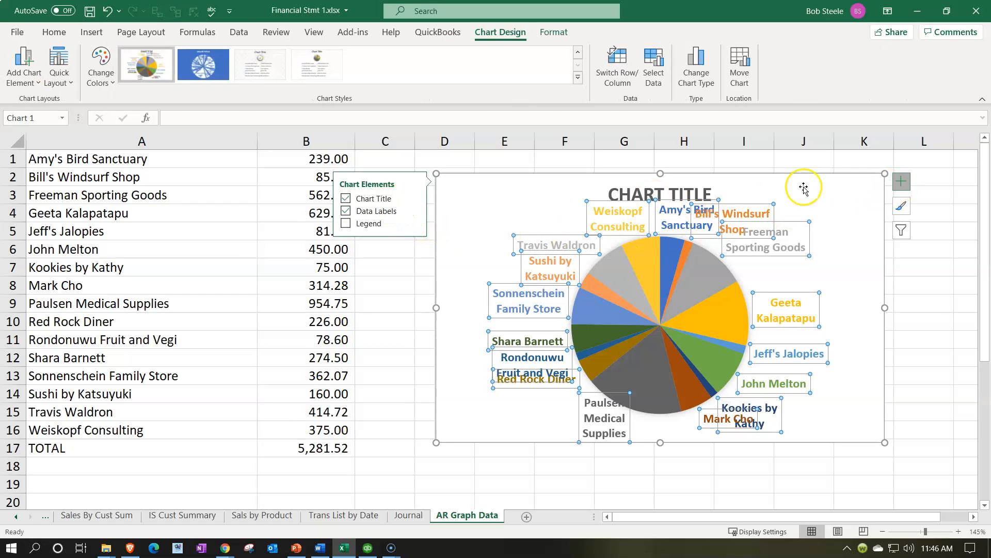
pyautogui.click(701, 189)
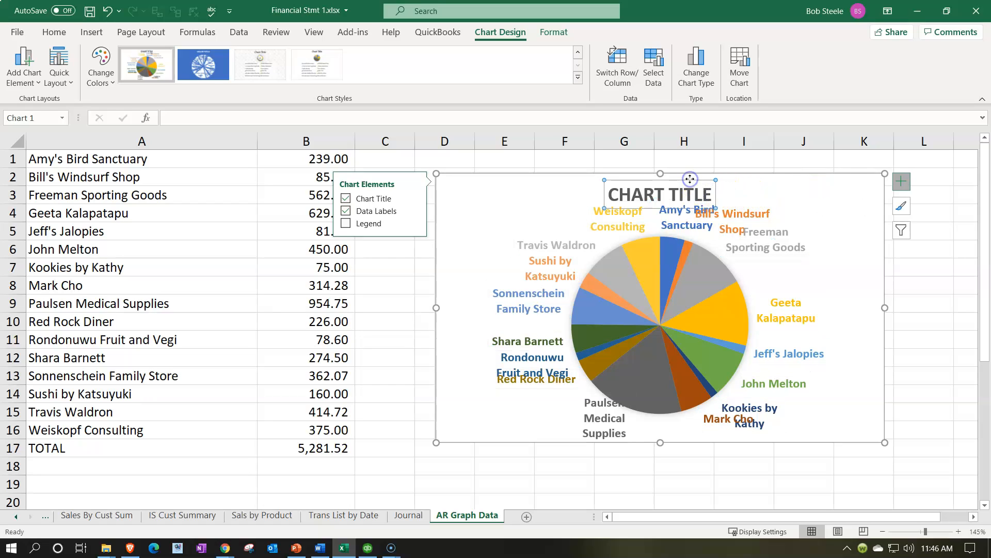
pyautogui.click(345, 198)
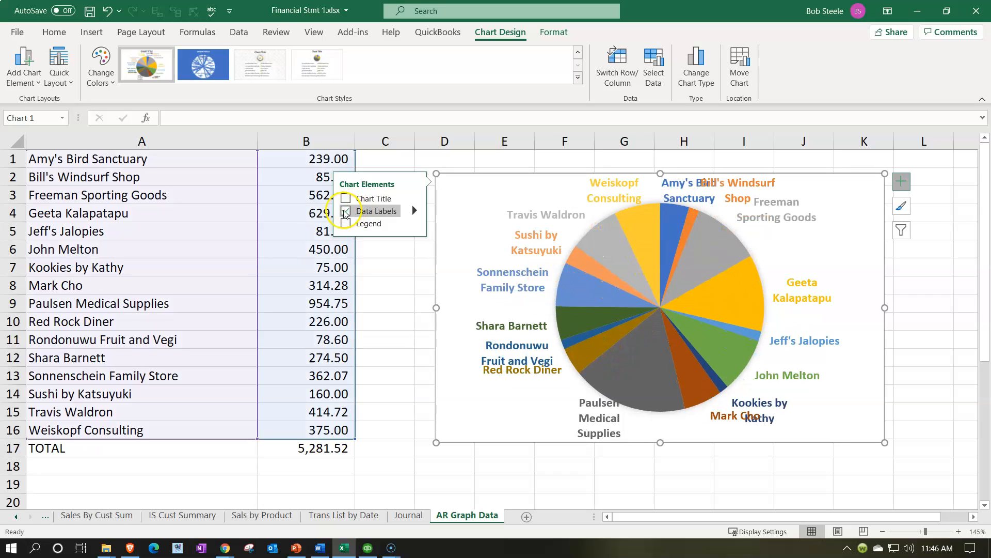
# - Toggle the pie chart's data labels off and on, and try them as Data Callouts
pyautogui.click(345, 211)
pyautogui.click(345, 211)
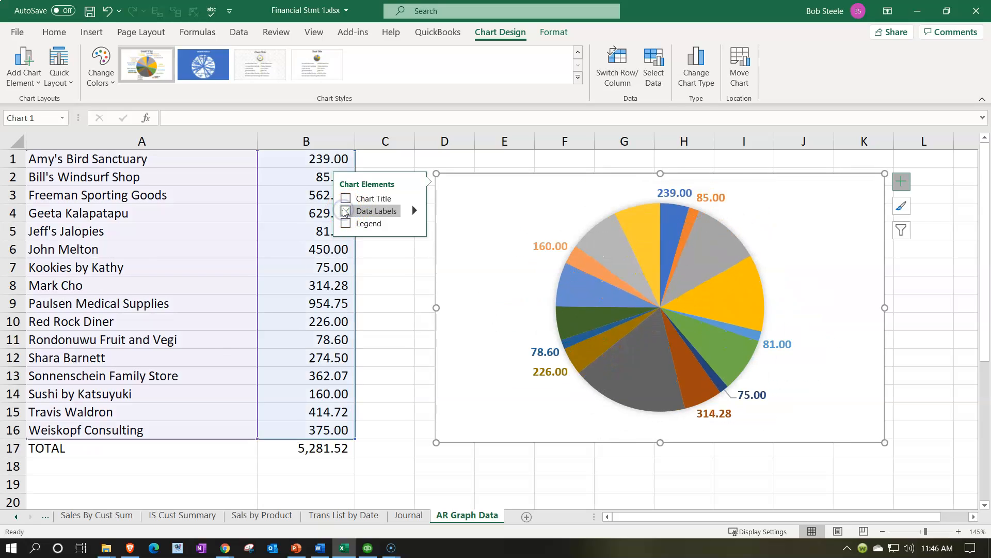
pyautogui.click(345, 212)
pyautogui.click(346, 211)
pyautogui.click(415, 210)
pyautogui.click(458, 282)
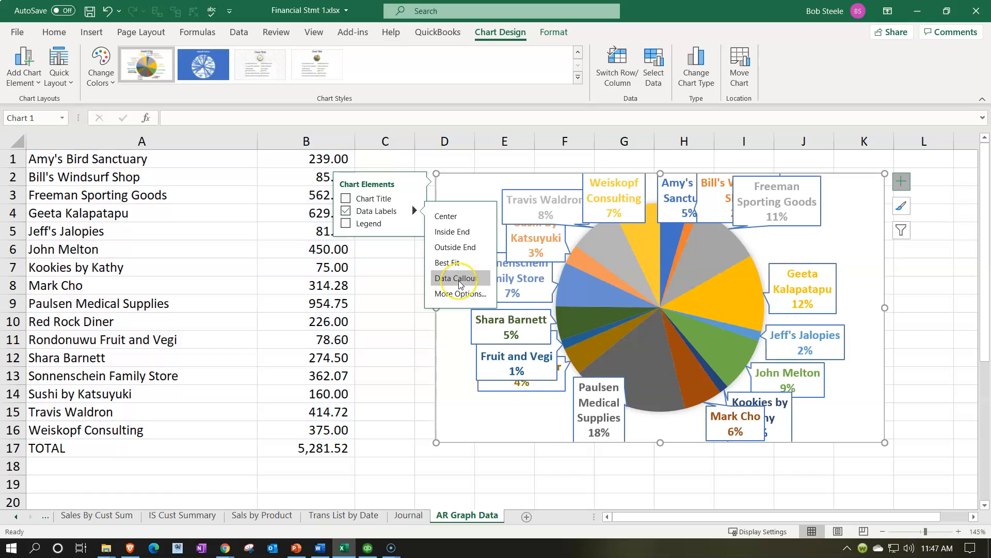
pyautogui.click(464, 283)
pyautogui.click(463, 284)
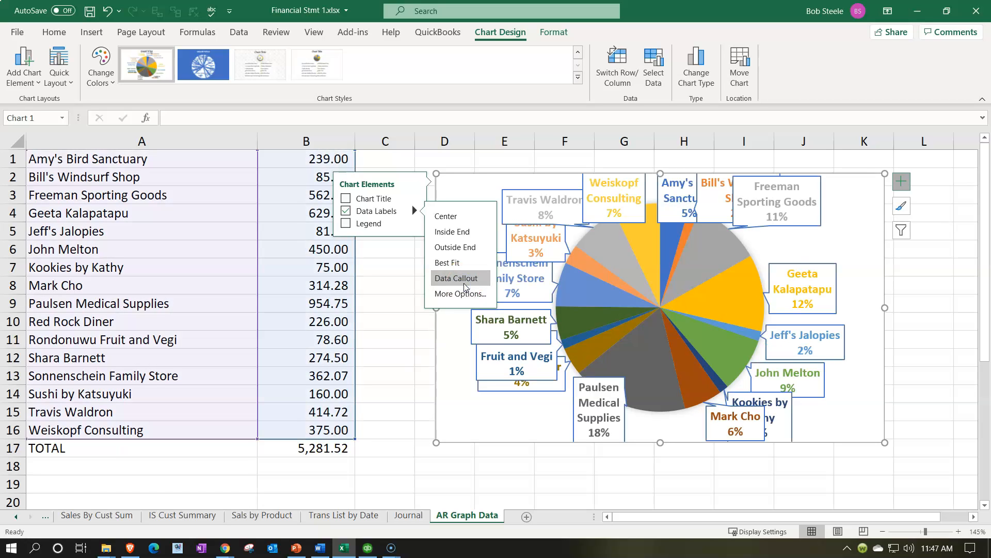
# - Add a legend to the pie chart and remove its data labels
pyautogui.click(346, 224)
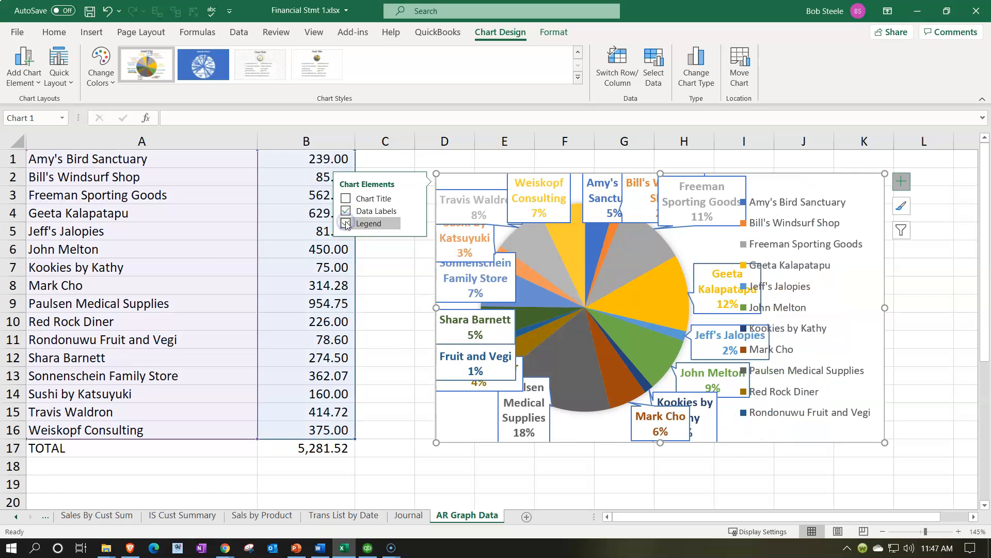
pyautogui.click(744, 281)
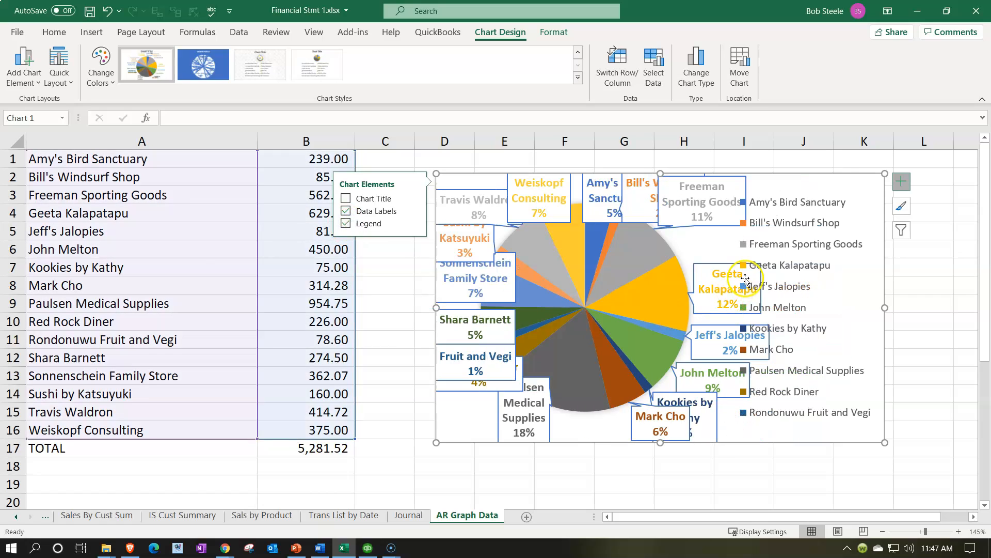
pyautogui.click(346, 210)
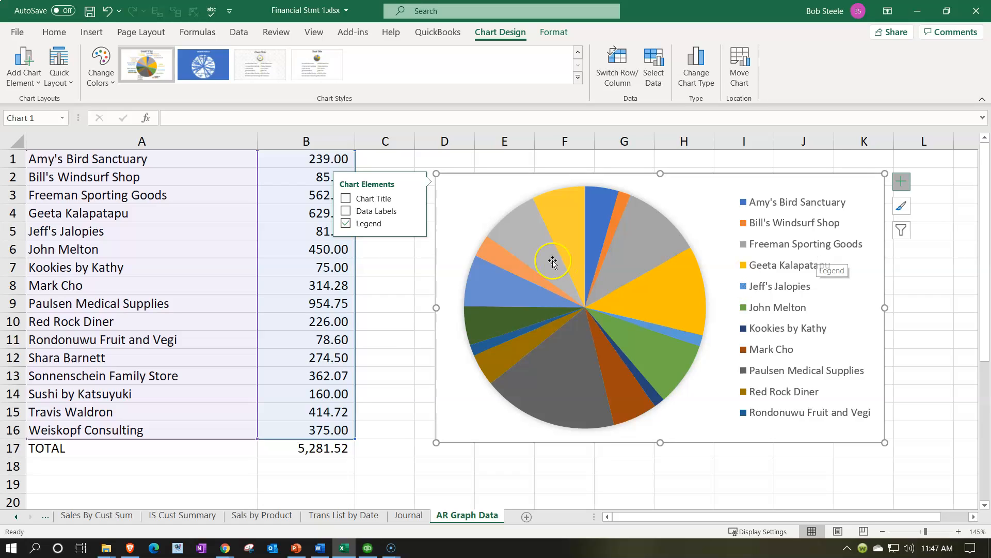
pyautogui.click(396, 271)
pyautogui.click(396, 271)
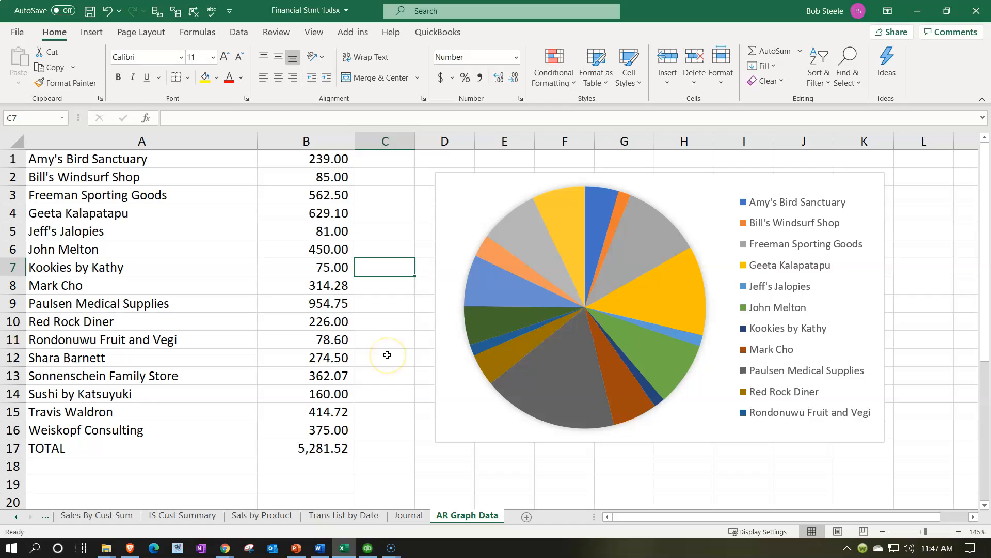
# - Preview the pie chart's legend positions and look over the legend's detailed formatting options
pyautogui.click(455, 196)
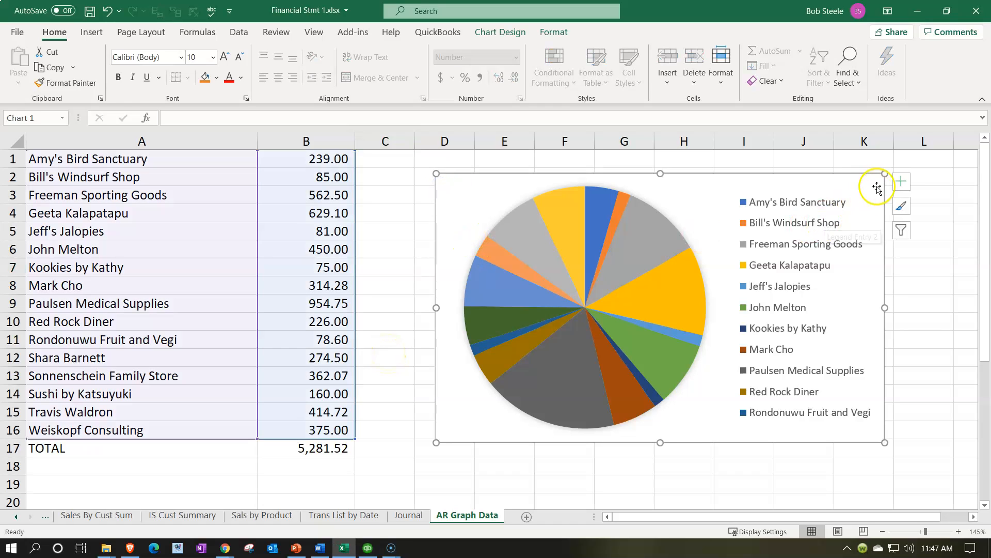
pyautogui.click(902, 182)
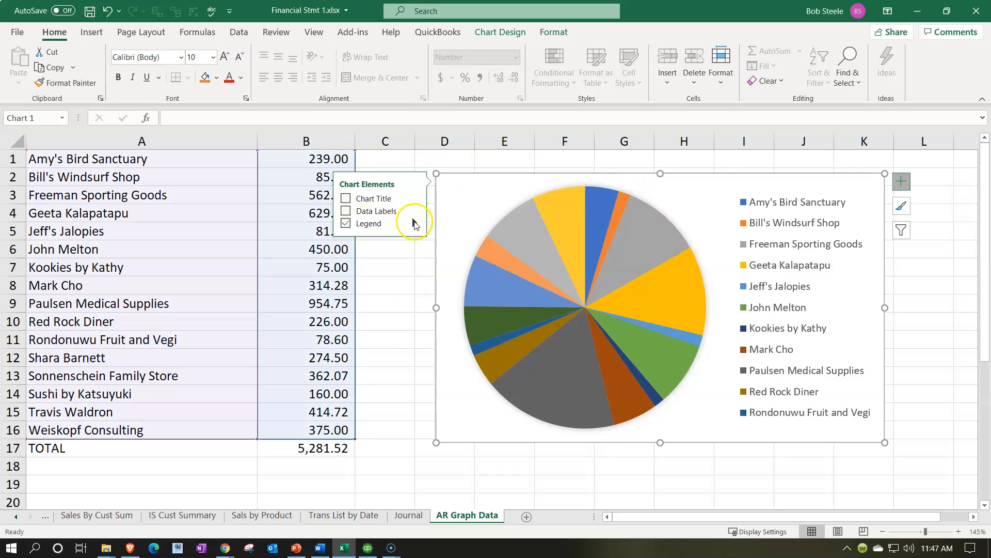
pyautogui.moveTo(415, 223)
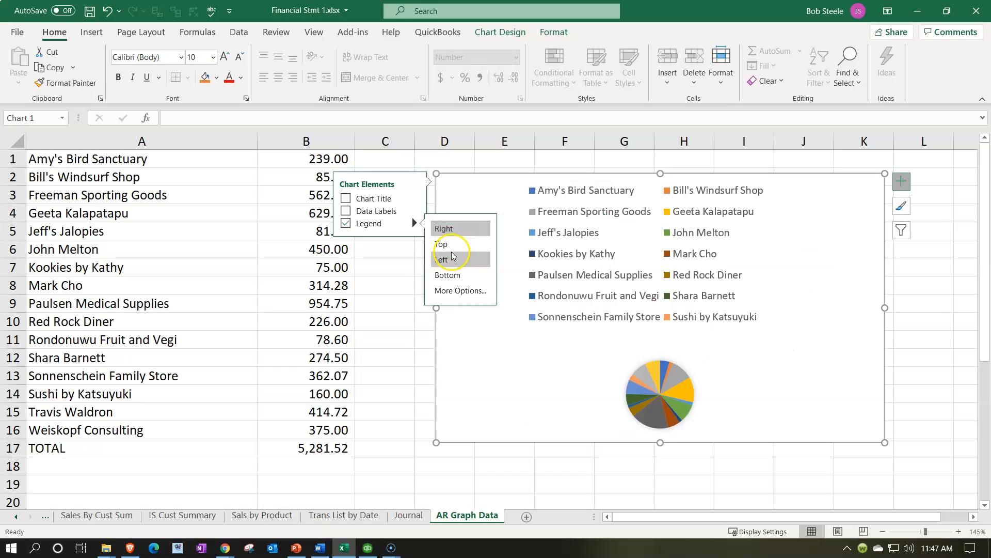
pyautogui.click(459, 291)
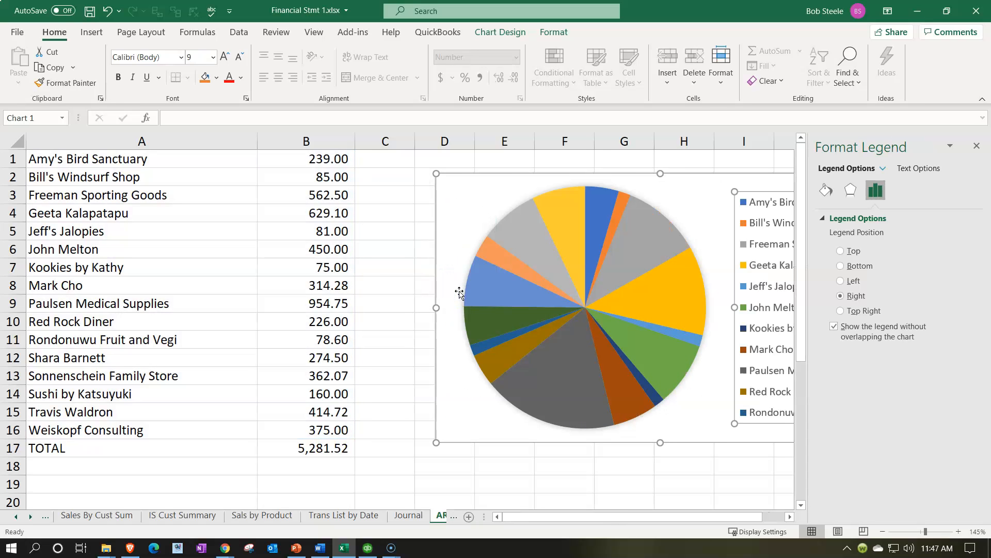
pyautogui.click(977, 146)
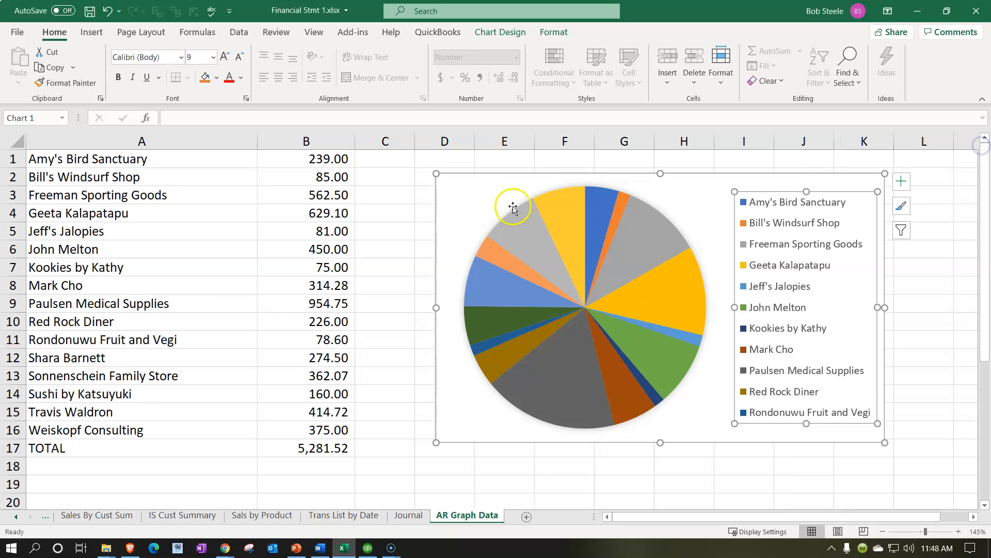
# - Add data labels to the pie chart as Data Callouts and remove the legend
pyautogui.click(901, 181)
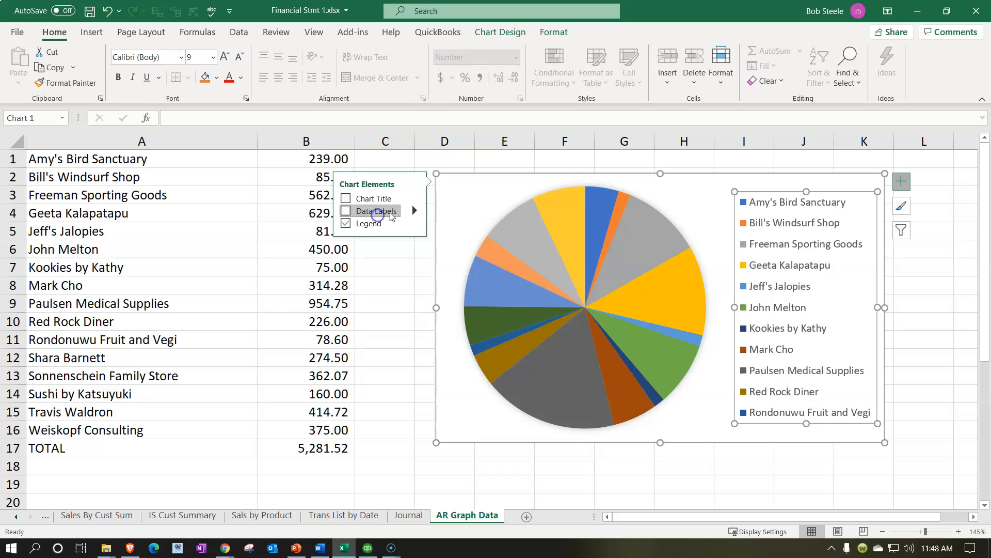
pyautogui.click(389, 211)
pyautogui.click(416, 211)
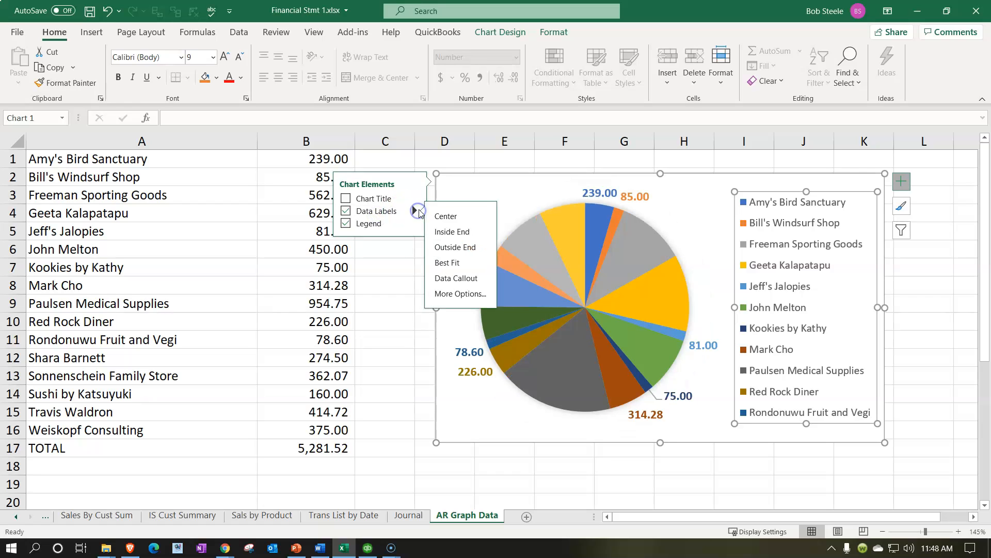
pyautogui.click(460, 279)
pyautogui.click(346, 224)
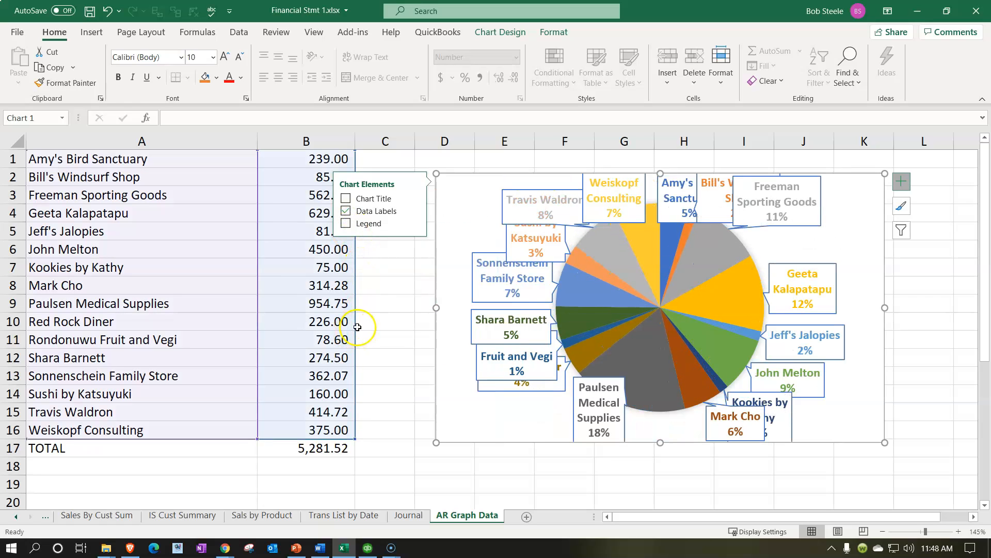
pyautogui.click(372, 323)
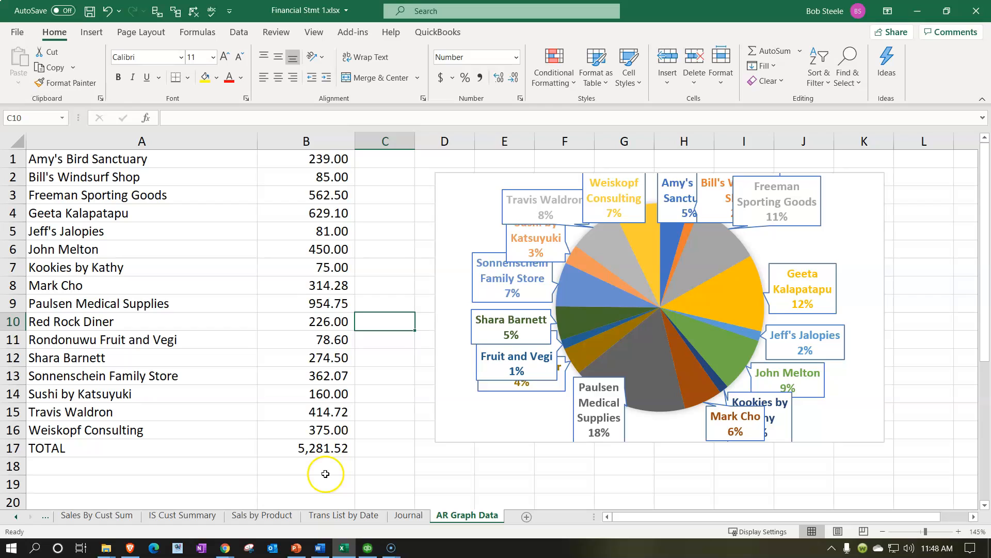
# - Switch to QuickBooks Online in the browser, check accounts receivable on the balance sheet, and return to the workbook
pyautogui.click(265, 327)
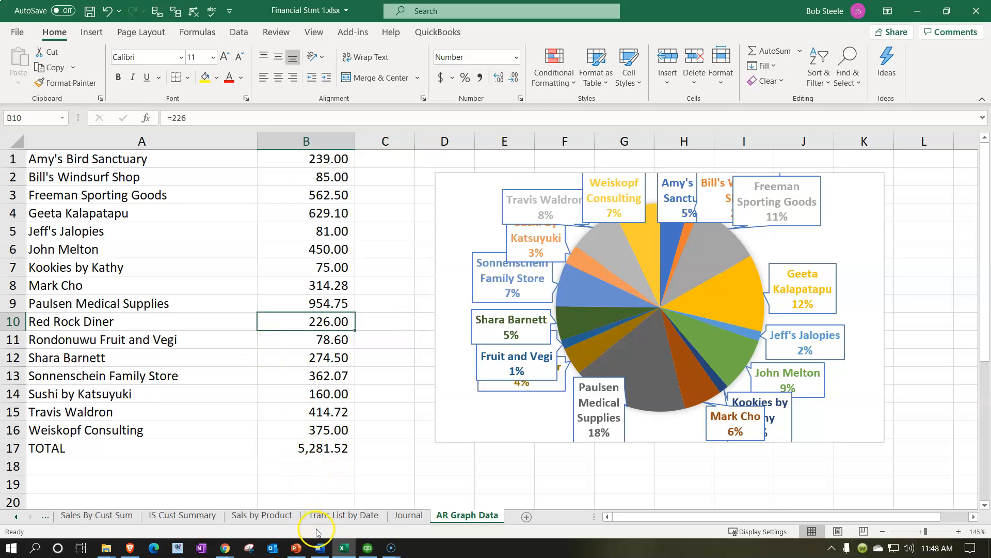
pyautogui.moveTo(228, 550)
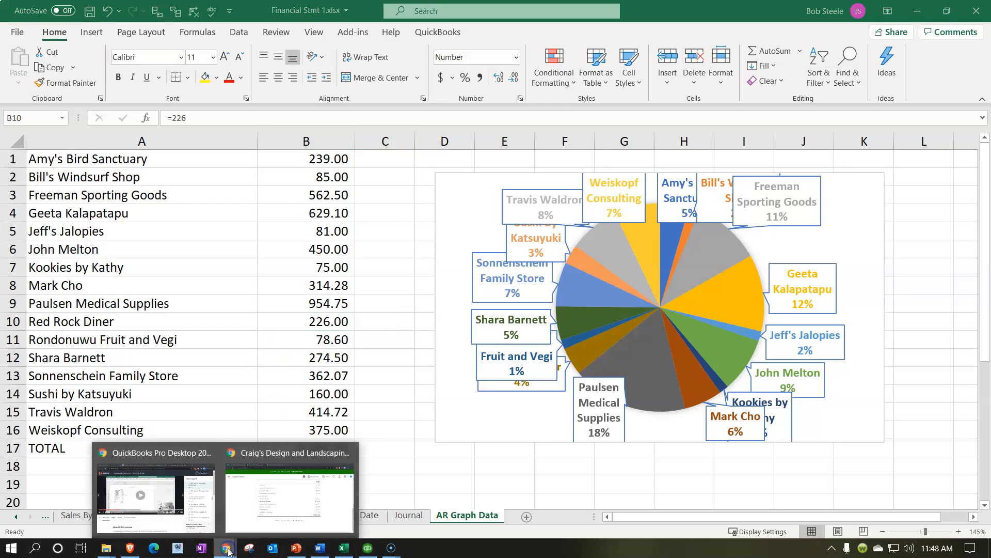
pyautogui.click(284, 490)
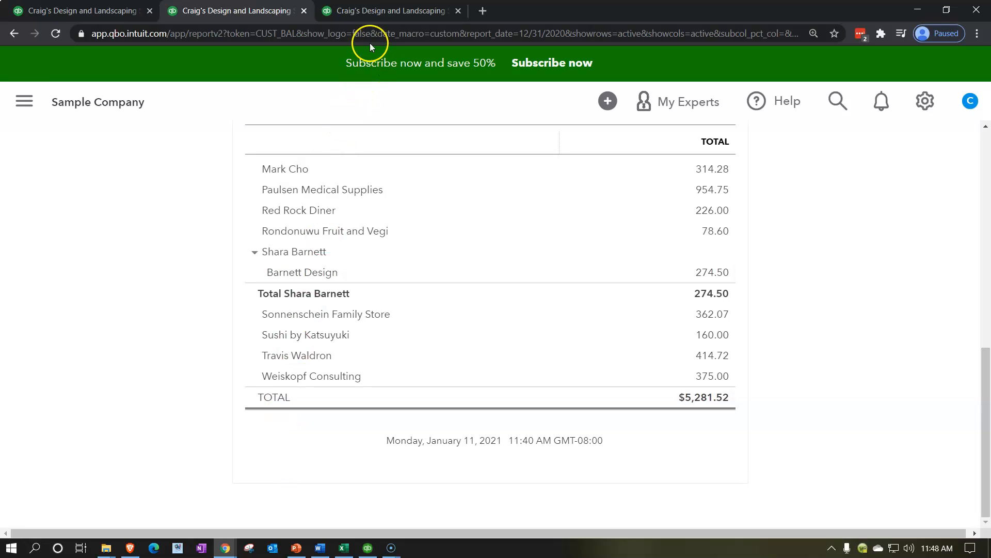
pyautogui.click(377, 16)
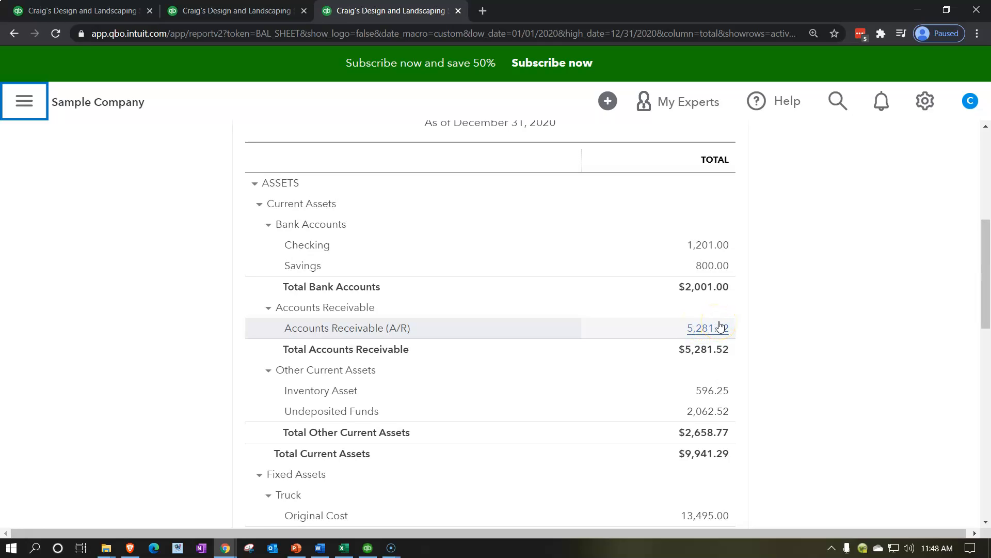
pyautogui.click(917, 14)
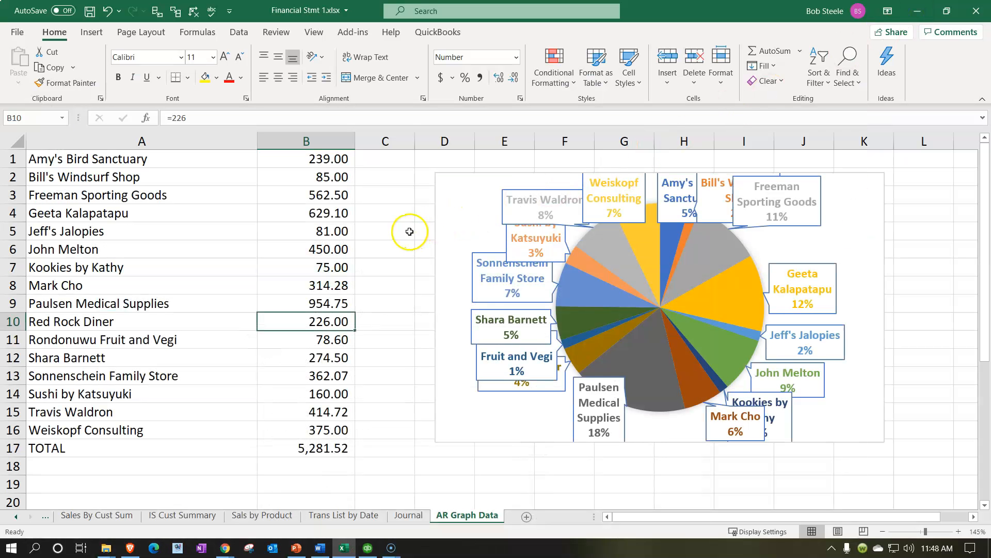
# - Enter a formula in C1 that divides the first customer's balance in B1 by the total in B17
pyautogui.click(408, 231)
pyautogui.click(387, 159)
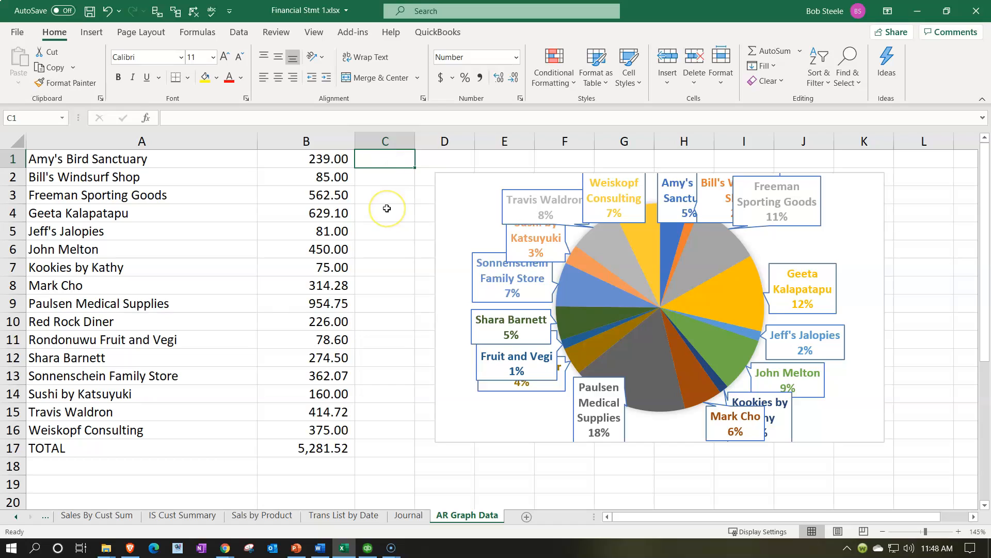
pyautogui.write('=')
pyautogui.press('Left')
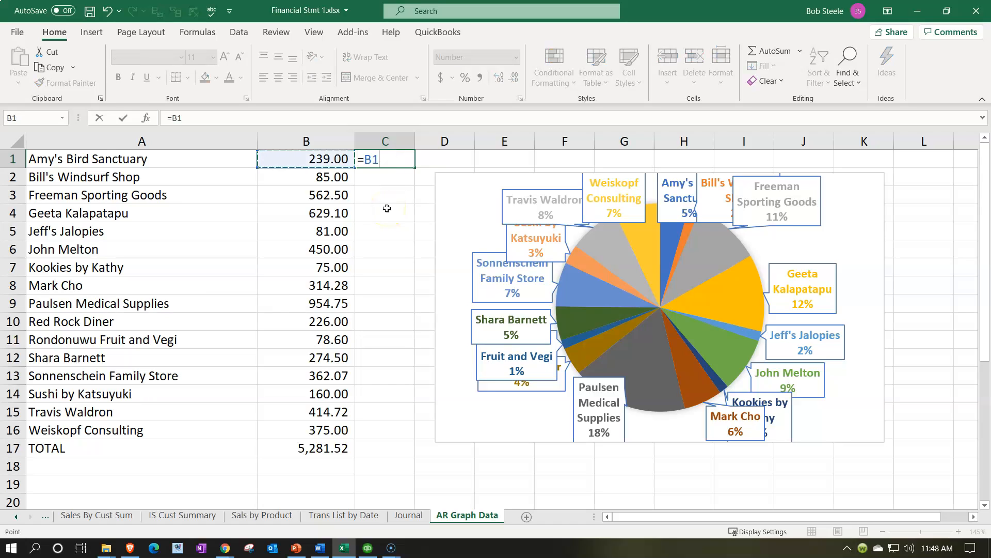
pyautogui.write('/')
pyautogui.press('Down')
pyautogui.press('Down')
pyautogui.press('Down')
pyautogui.press('Down')
pyautogui.press('Down')
pyautogui.press('Down')
pyautogui.press('Down')
pyautogui.press('Down')
pyautogui.press('Down')
pyautogui.press('Down')
pyautogui.press('Down')
pyautogui.press('Down')
pyautogui.press('Down')
pyautogui.press('Down')
pyautogui.press('Down')
pyautogui.press('Down')
pyautogui.press('Down')
pyautogui.press('Down')
pyautogui.press('Left')
pyautogui.press('Up')
pyautogui.press('Up')
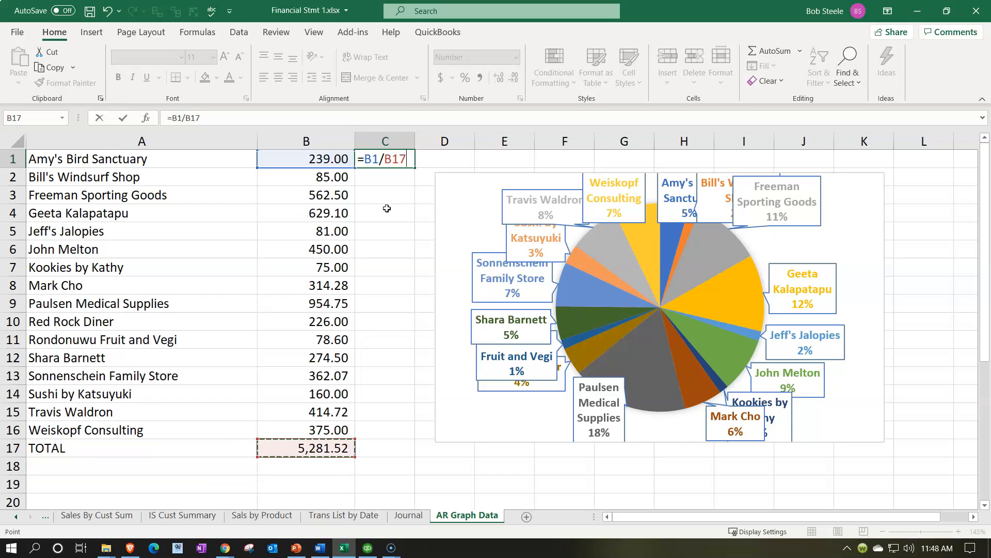
pyautogui.press('Return')
# - Make the total's reference in the C1 formula absolute, giving =B1/$B$17
pyautogui.doubleClick(395, 160)
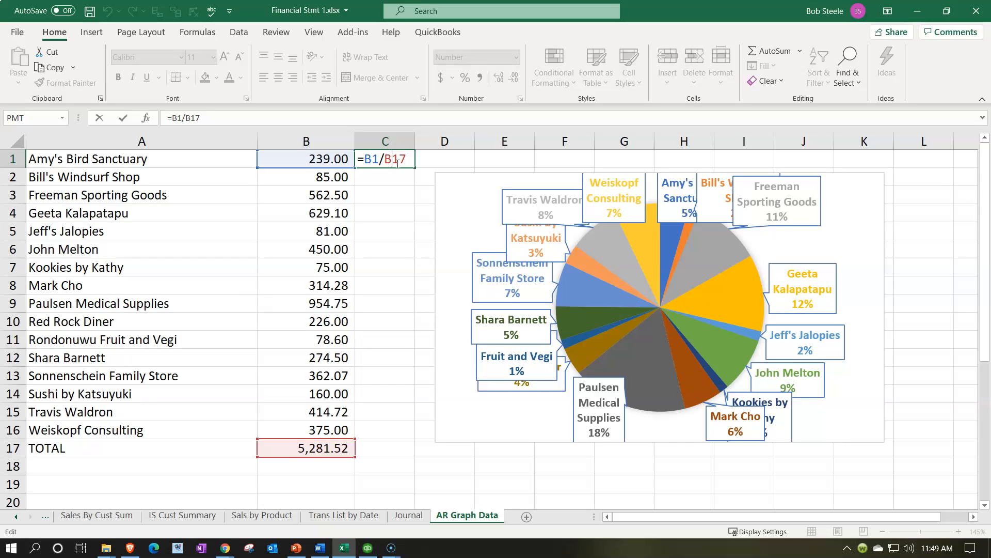
pyautogui.press('F4')
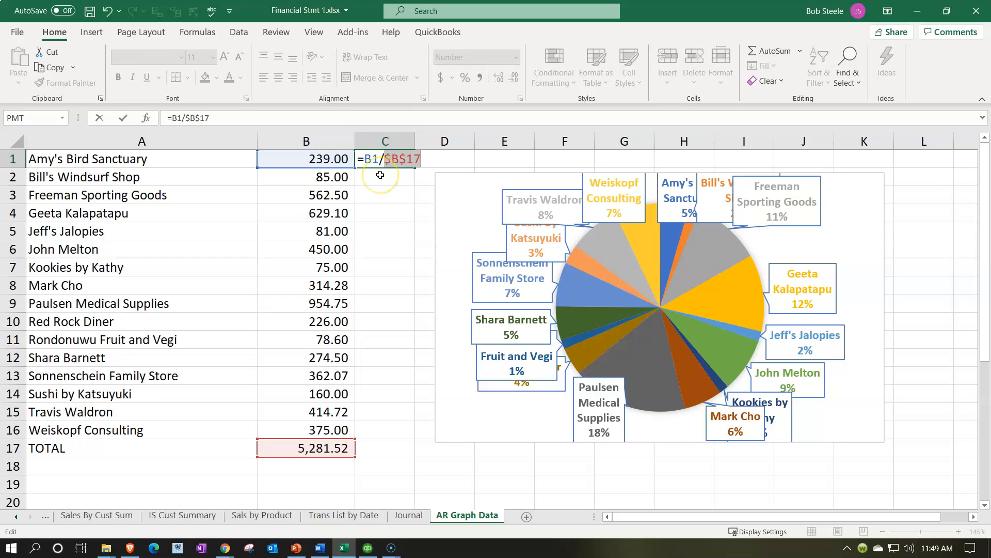
pyautogui.press('Return')
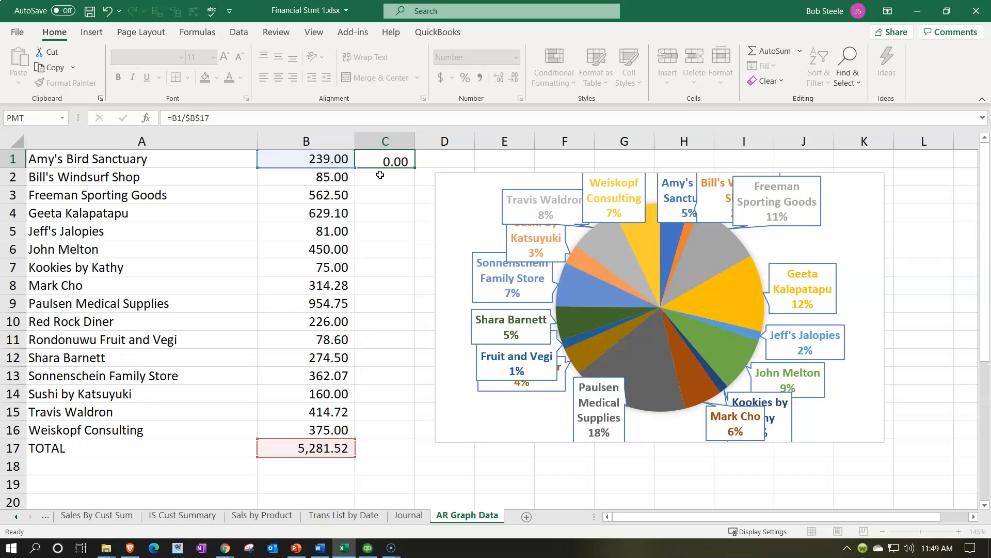
# - Fill the C1 formula down to C16 and format C1:C17 as percentages
pyautogui.click(395, 158)
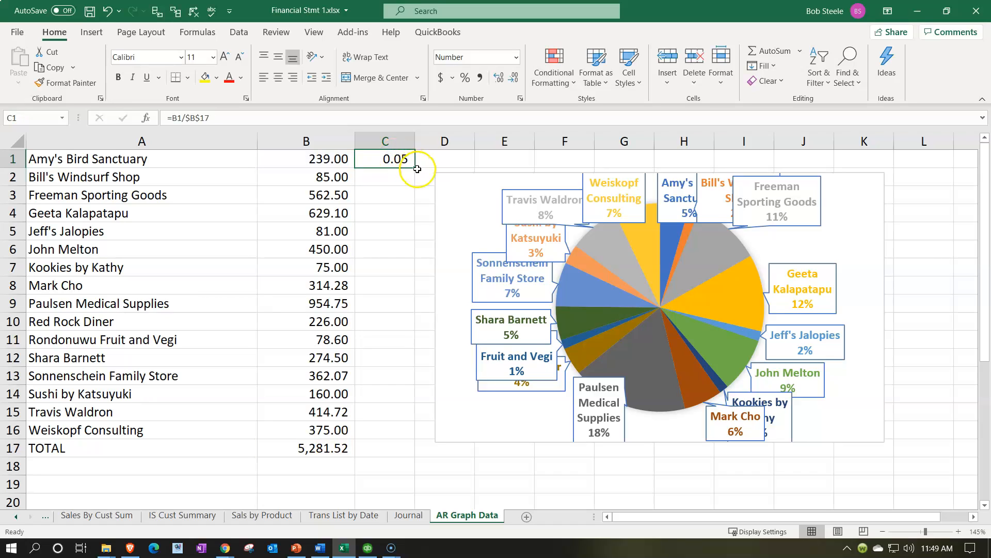
pyautogui.moveTo(415, 167); pyautogui.dragTo(391, 433)
pyautogui.moveTo(392, 159); pyautogui.dragTo(400, 451)
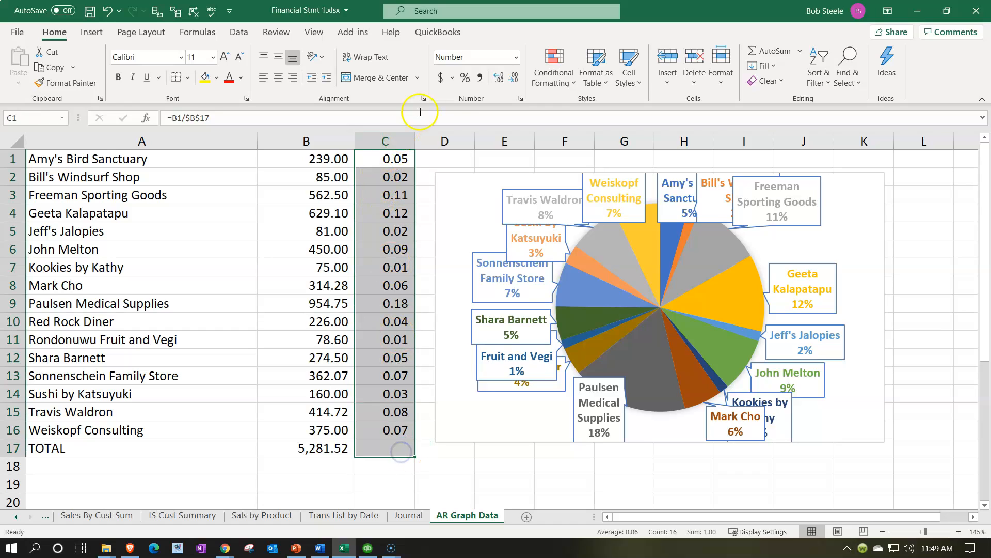
pyautogui.click(465, 77)
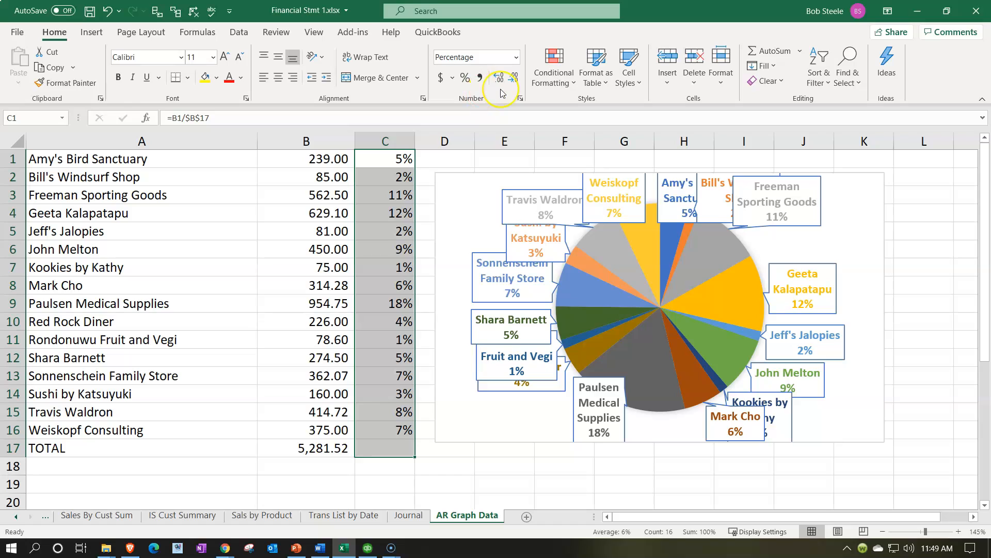
# - Sum the customer percentages C1:C16 in the TOTAL row at C17
pyautogui.click(395, 446)
pyautogui.write('=sum(')
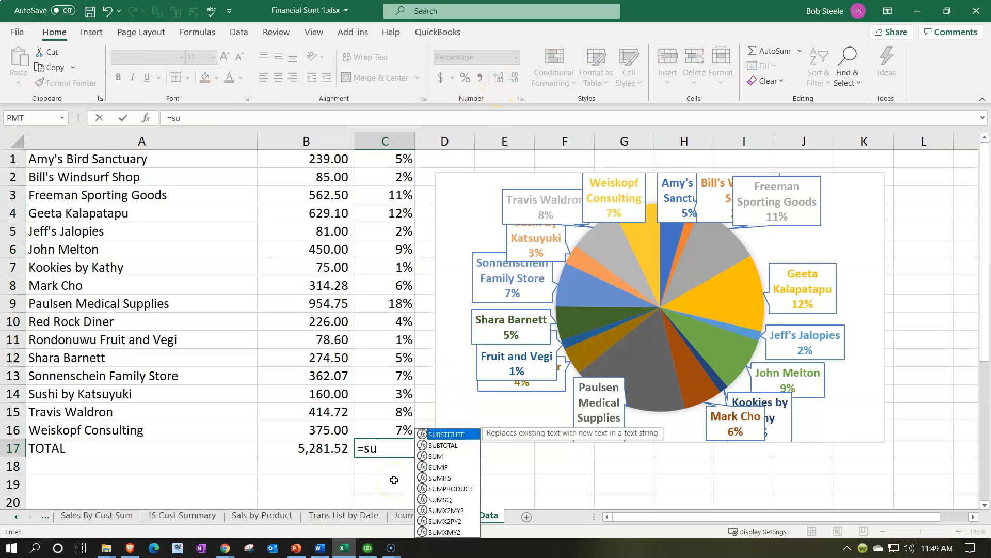
pyautogui.press('Up')
pyautogui.hotkey('shift', 'Up')
pyautogui.hotkey('shift', 'Up')
pyautogui.hotkey('shift', 'Up')
pyautogui.hotkey('shift', 'Up')
pyautogui.hotkey('shift', 'Up')
pyautogui.hotkey('shift', 'Up')
pyautogui.hotkey('shift', 'Up')
pyautogui.hotkey('shift', 'Up')
pyautogui.hotkey('shift', 'Up')
pyautogui.hotkey('shift', 'Up')
pyautogui.hotkey('shift', 'Up')
pyautogui.hotkey('shift', 'Up')
pyautogui.hotkey('shift', 'Up')
pyautogui.hotkey('shift', 'Up')
pyautogui.hotkey('shift', 'Up')
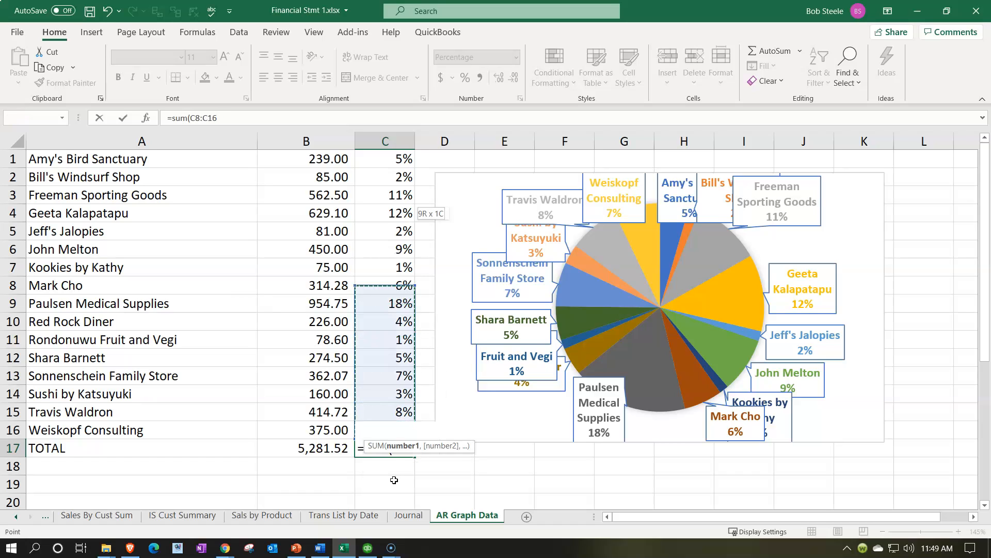
pyautogui.press('Return')
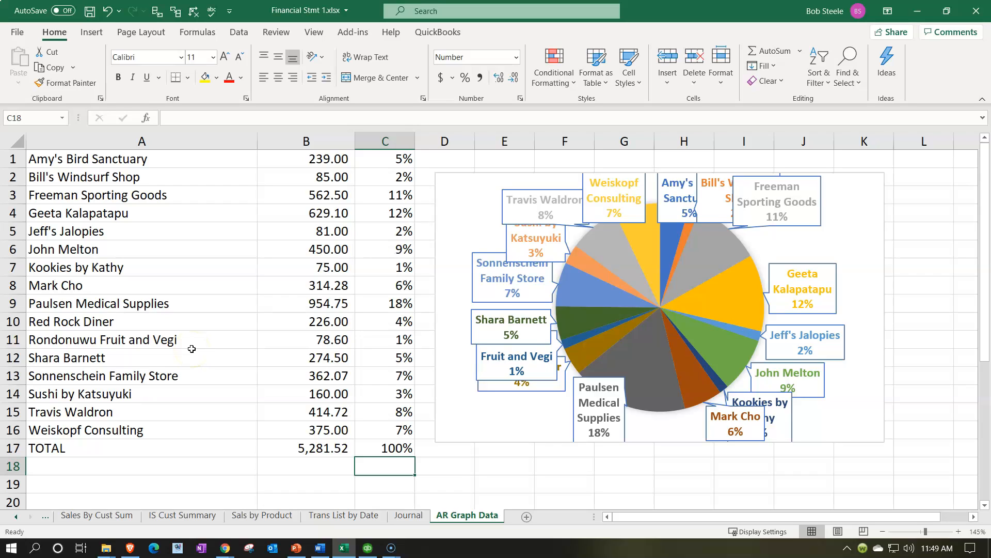
pyautogui.click(348, 308)
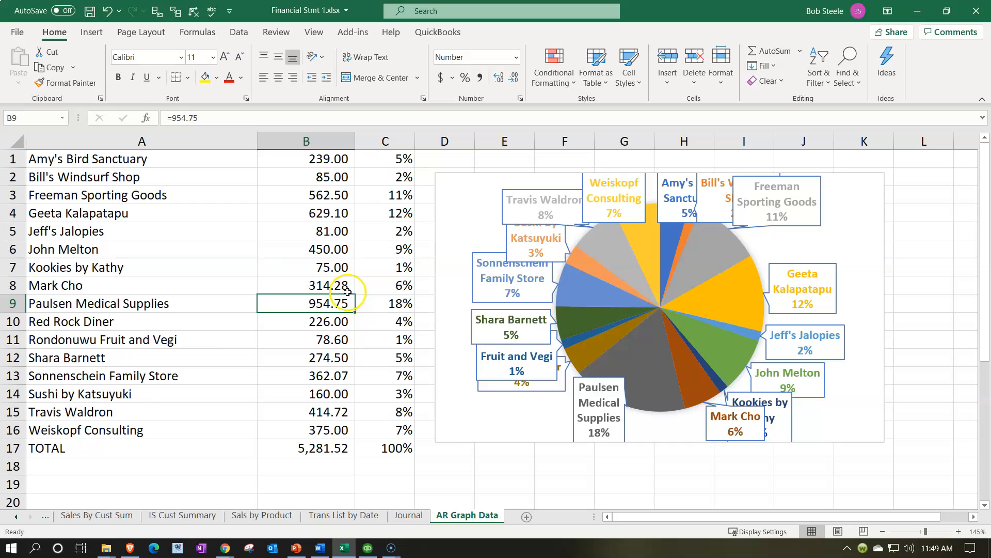
pyautogui.click(324, 159)
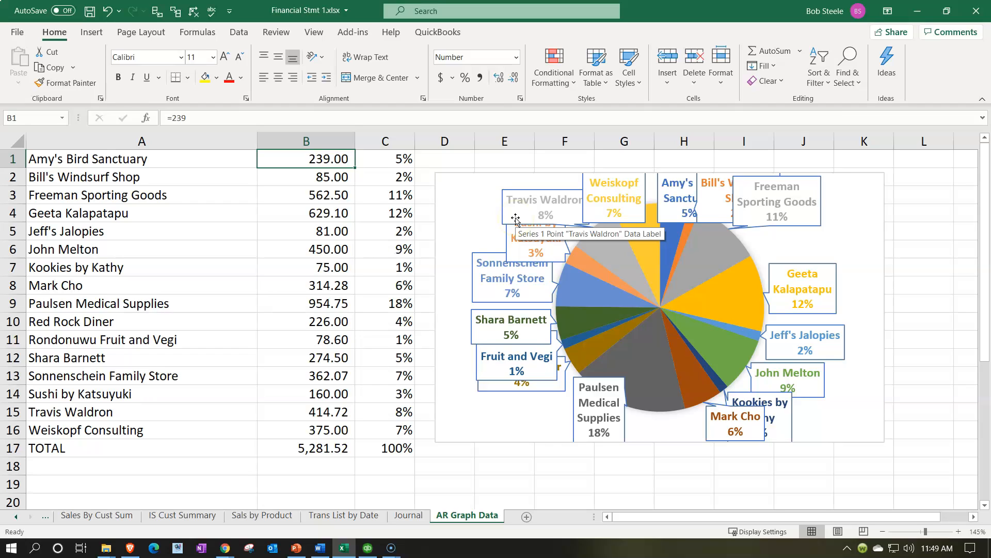
# - Delete the report's date and time stamp from cell A21 below the customer list
pyautogui.moveTo(91, 159); pyautogui.dragTo(291, 422)
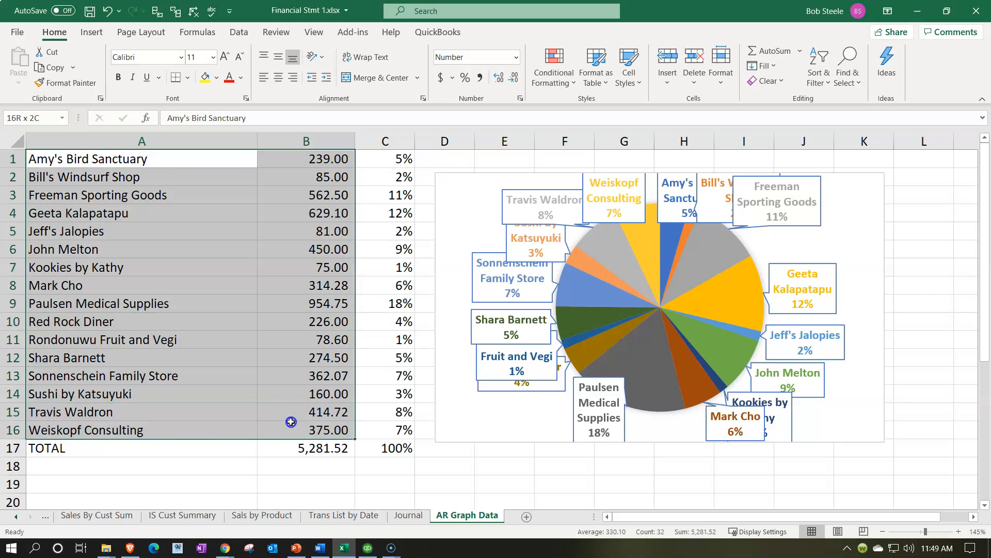
pyautogui.hotkey('ctrl', 'c')
pyautogui.scroll(-3, 290, 420)
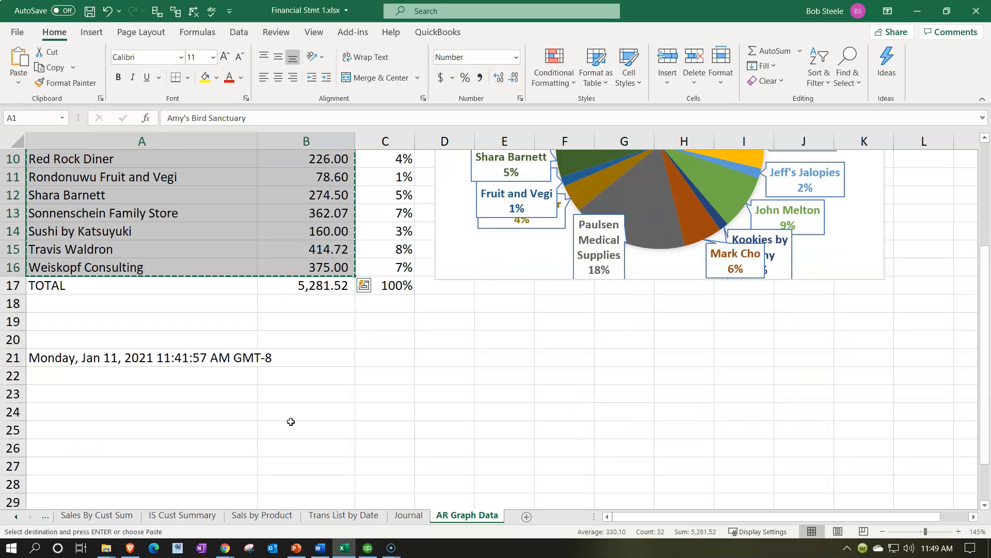
pyautogui.click(126, 361)
pyautogui.press('Delete')
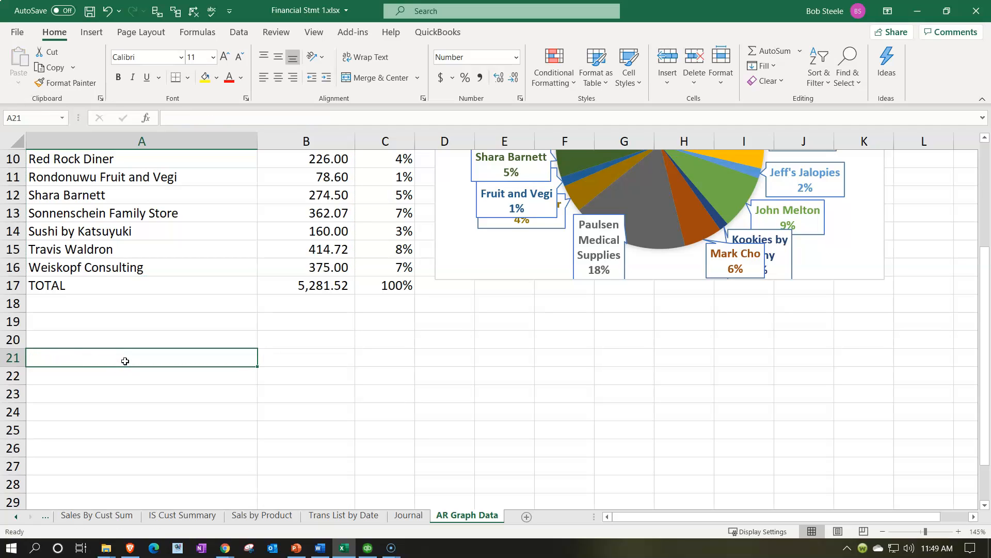
# - Copy the customer names and balances in A1:B16 and paste them below the table starting at A20
pyautogui.scroll(3, 126, 354)
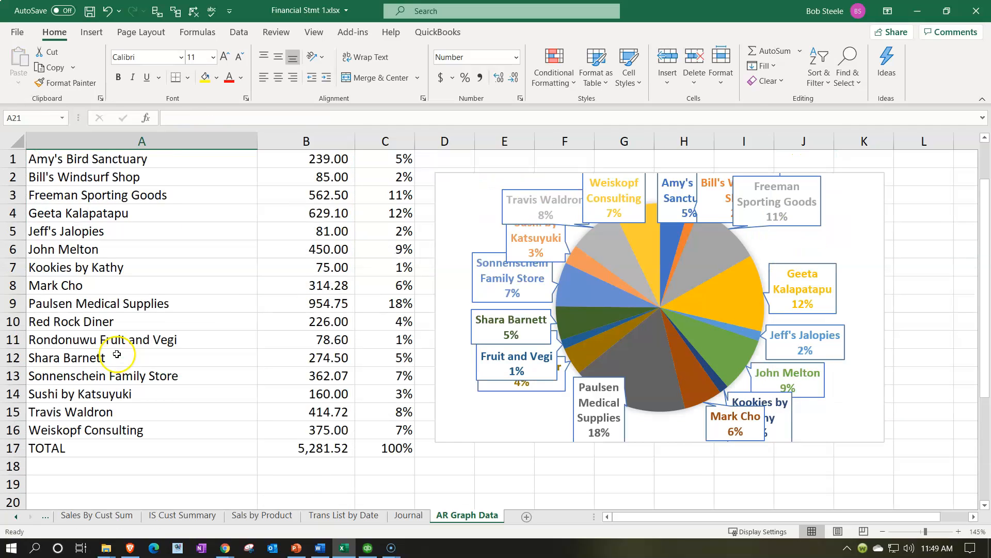
pyautogui.moveTo(138, 163); pyautogui.dragTo(302, 426)
pyautogui.hotkey('ctrl', 'c')
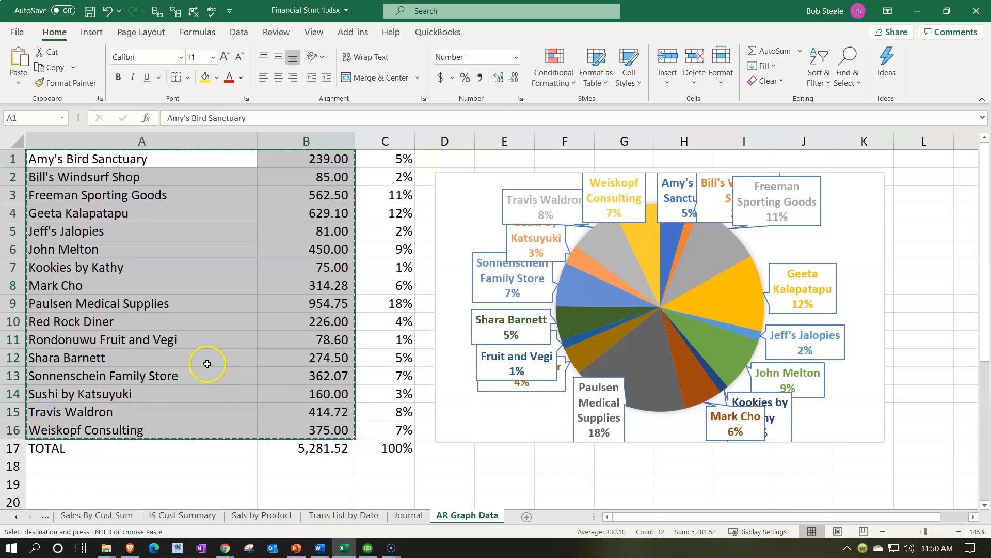
pyautogui.scroll(-4, 206, 363)
pyautogui.click(72, 283)
pyautogui.hotkey('ctrl', 'v')
pyautogui.click(232, 356)
# - Try to filter the pasted customer list A20:B35 to sort it by balance
pyautogui.scroll(-1, 203, 325)
pyautogui.moveTo(150, 230); pyautogui.dragTo(306, 471)
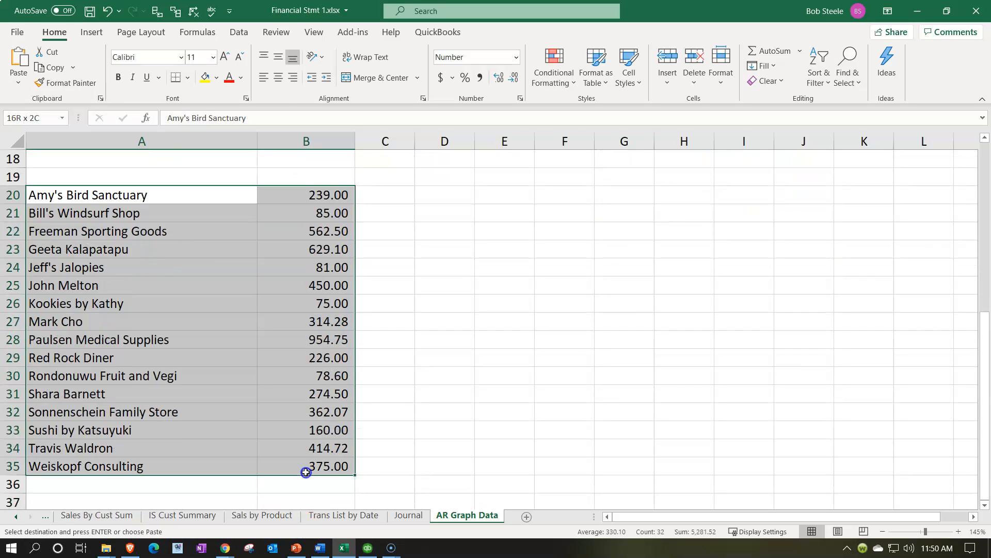
pyautogui.click(240, 32)
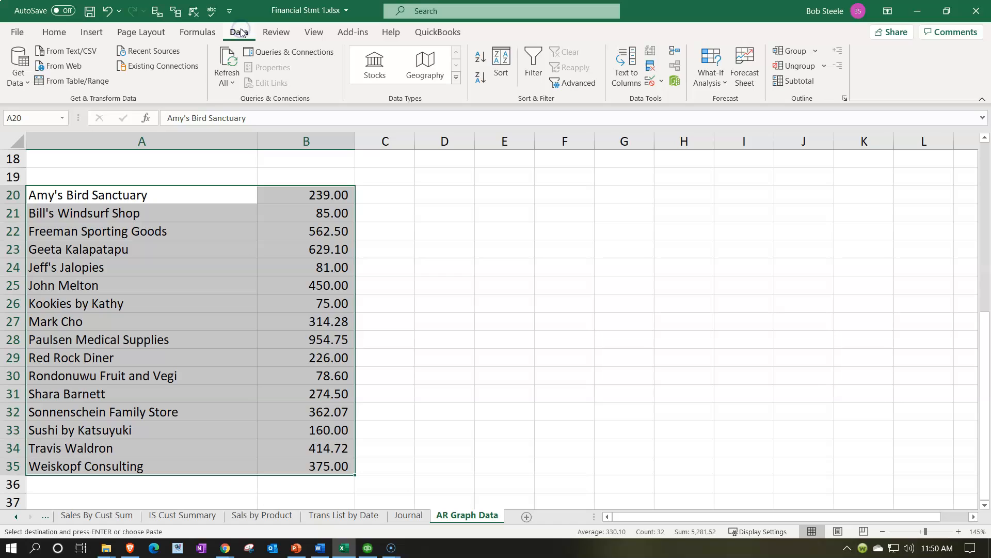
pyautogui.click(534, 65)
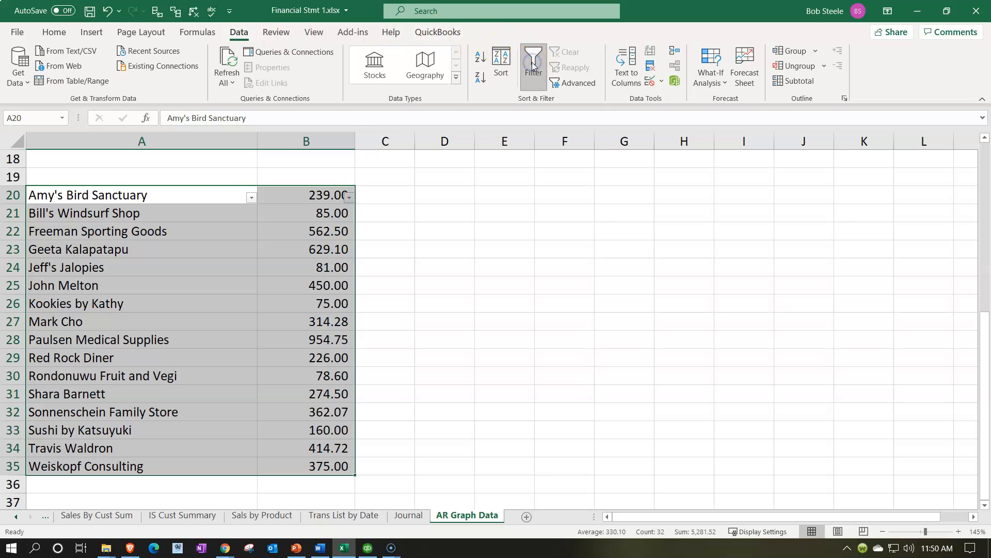
pyautogui.click(350, 199)
pyautogui.click(350, 201)
pyautogui.click(265, 267)
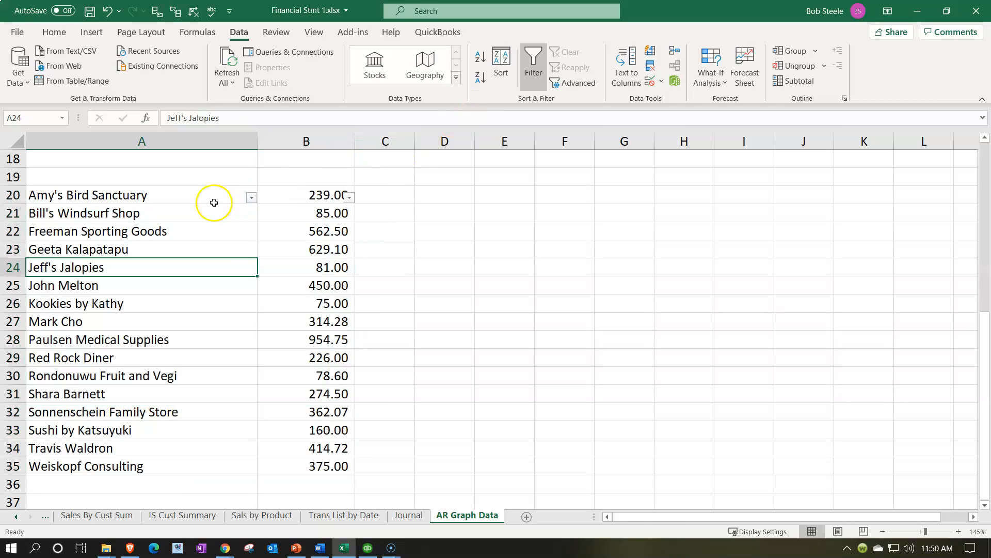
pyautogui.click(524, 74)
# - Convert the pasted customer names and balances in A20:B35 into a table without marking existing headers
pyautogui.moveTo(124, 198); pyautogui.dragTo(295, 461)
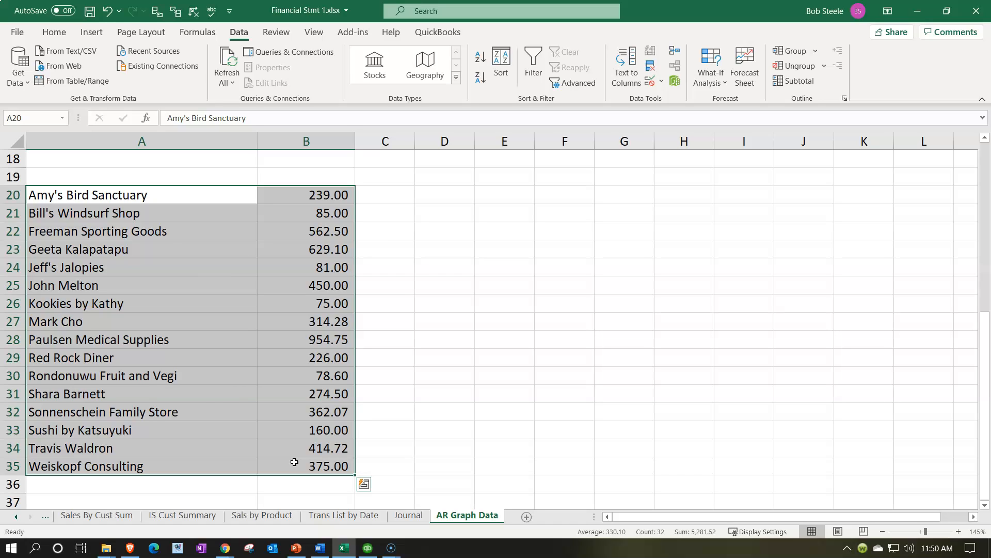
pyautogui.click(92, 33)
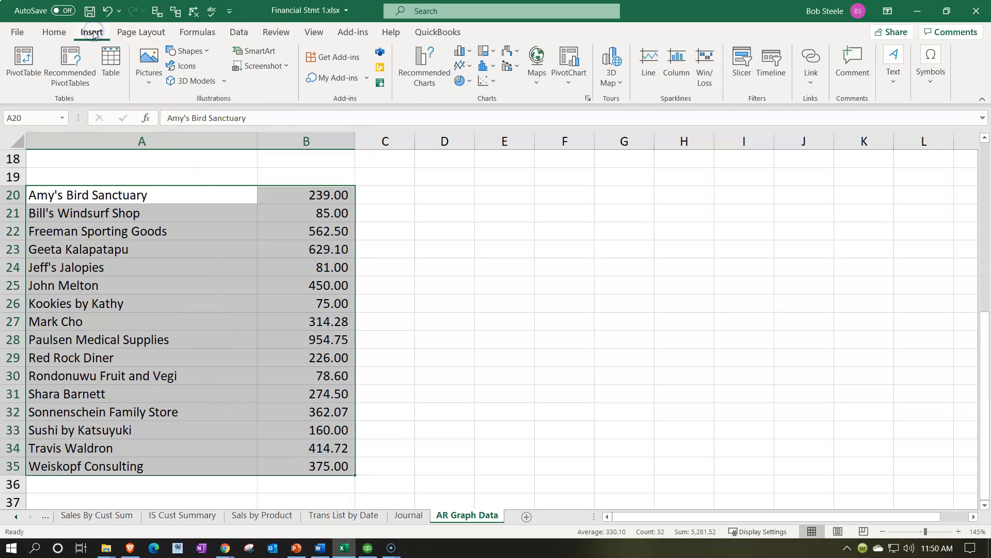
pyautogui.click(110, 62)
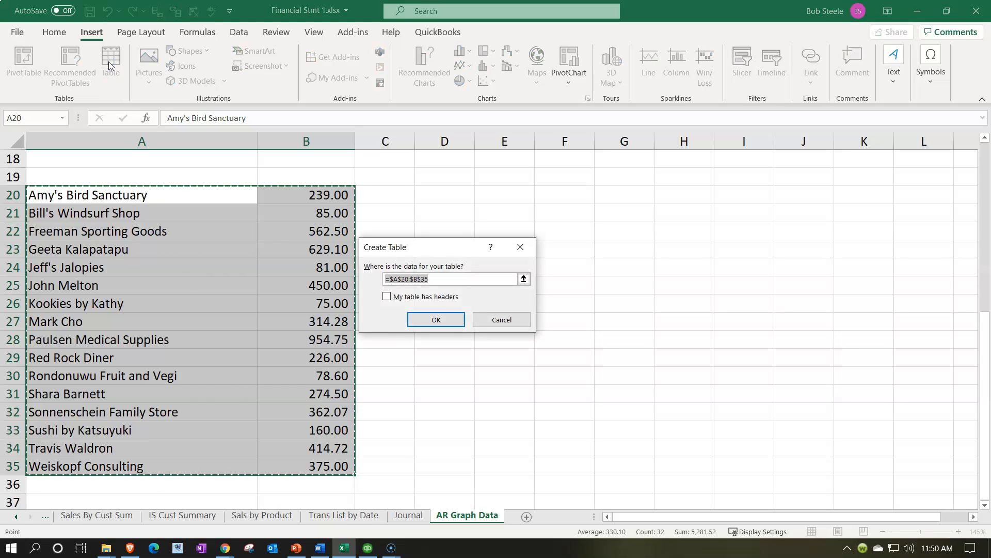
pyautogui.click(445, 320)
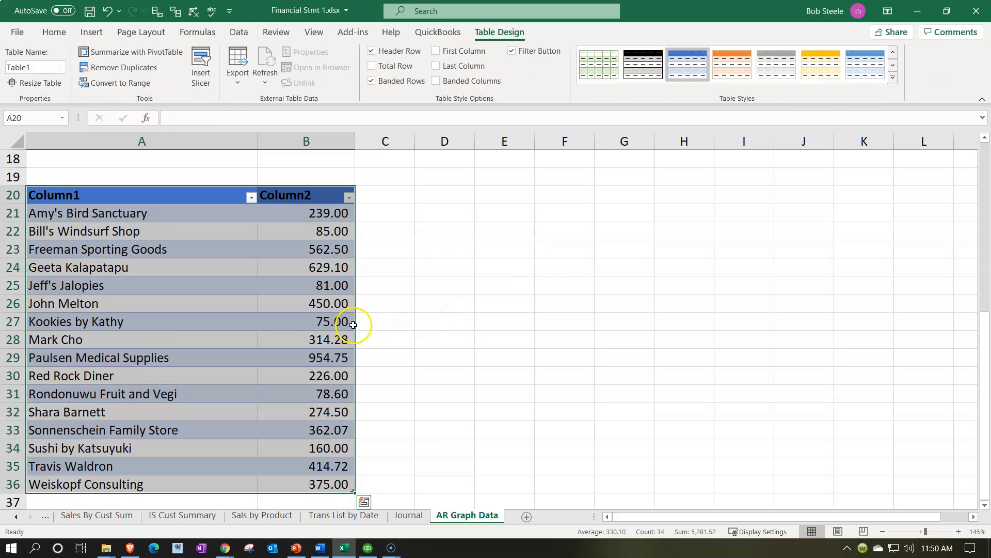
# - Sort the new table by the Column2 balances from largest to smallest
pyautogui.click(252, 318)
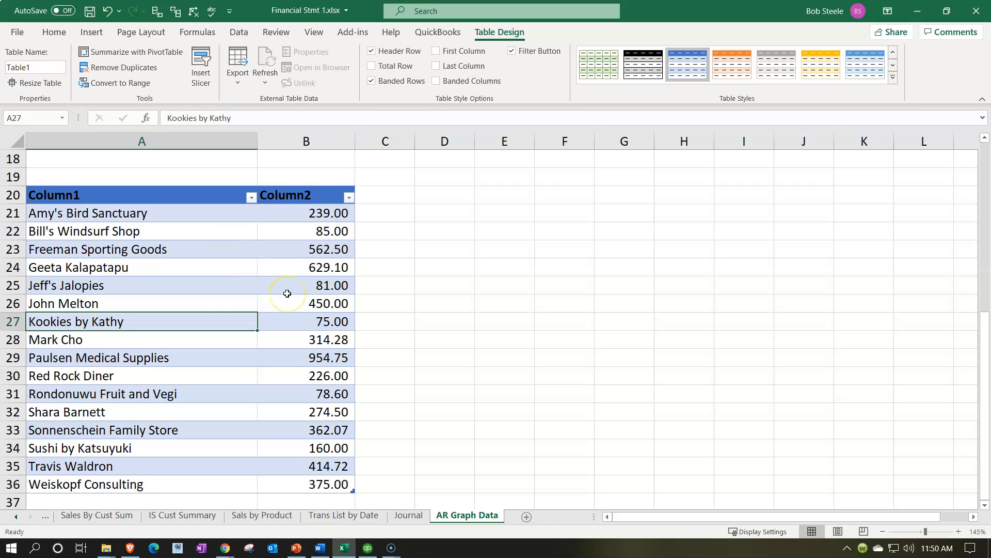
pyautogui.click(350, 197)
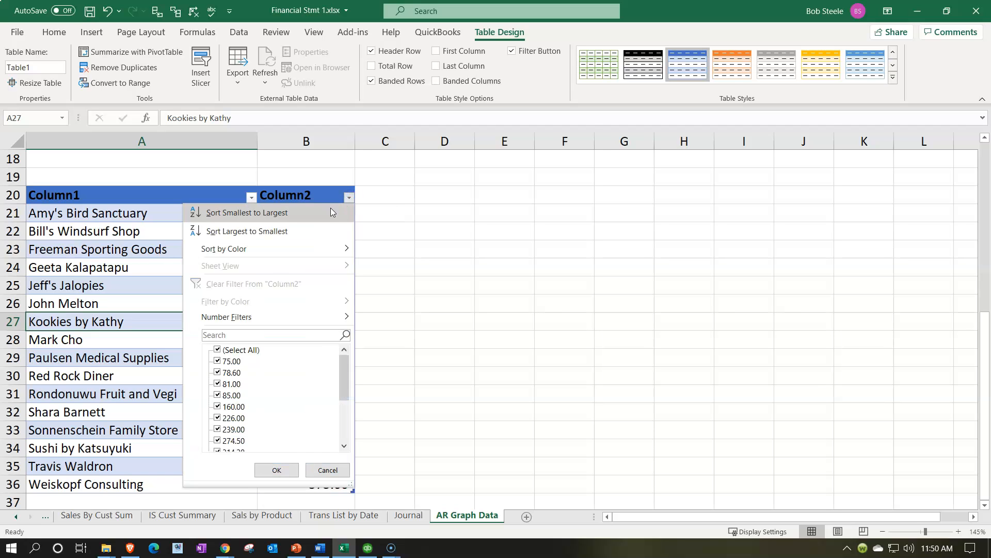
pyautogui.click(314, 227)
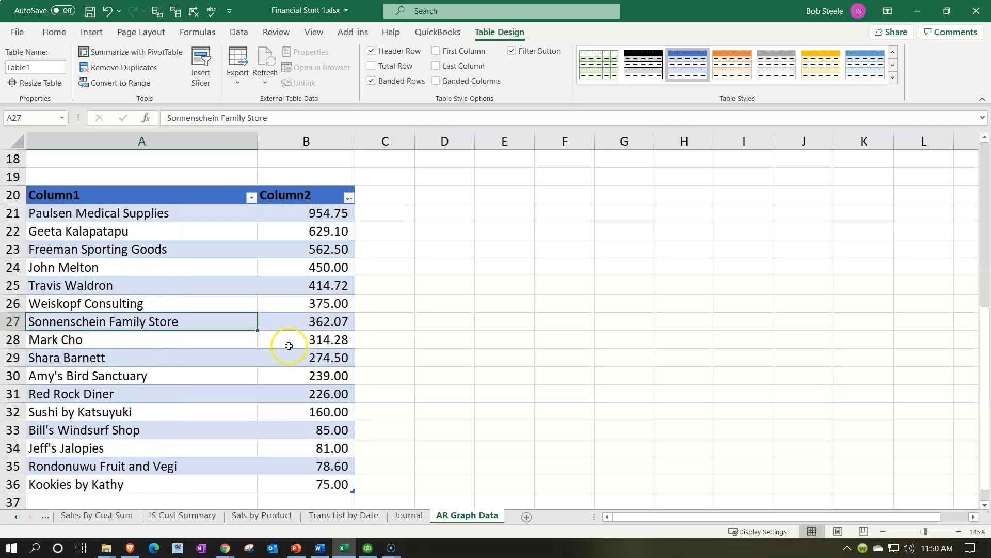
# - Total the sorted balances with a SUM formula in B37, directly below the table's last row
pyautogui.scroll(-1, 289, 346)
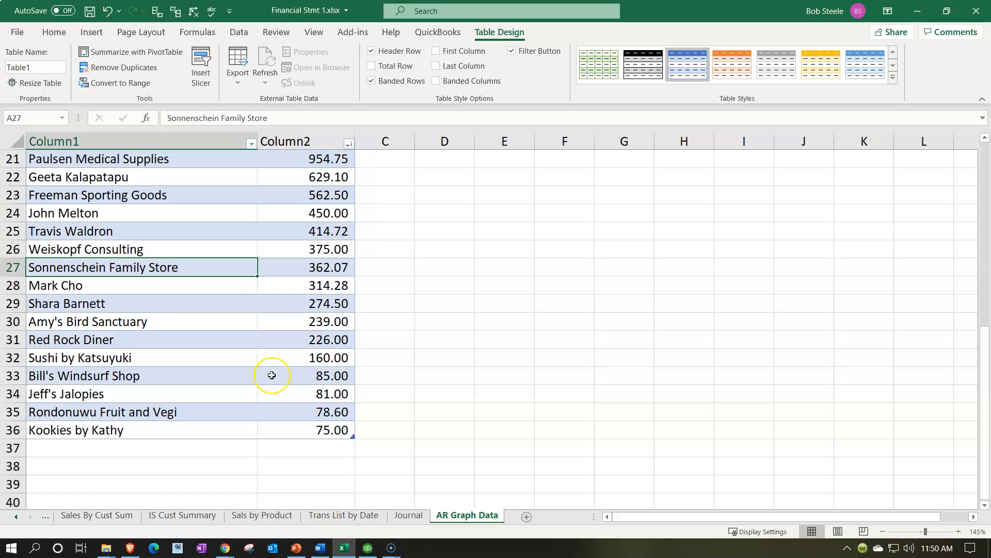
pyautogui.click(304, 454)
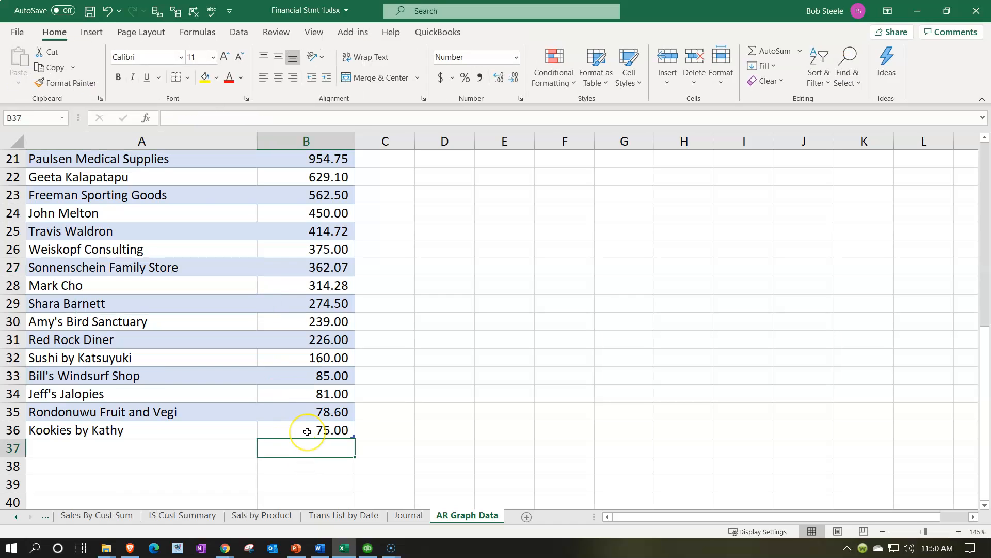
pyautogui.write('=sum(')
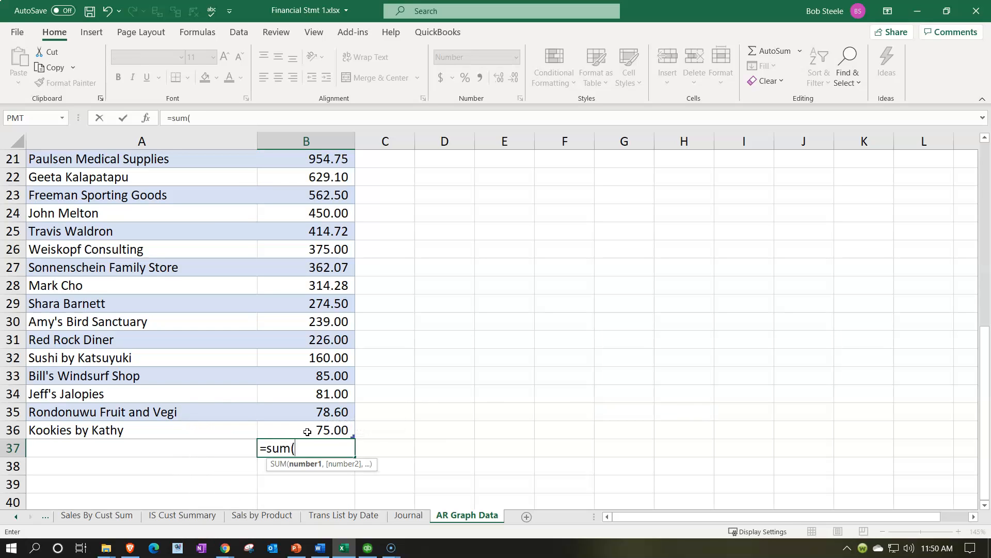
pyautogui.moveTo(308, 411); pyautogui.dragTo(308, 432)
pyautogui.hotkey('shift', 'Up')
pyautogui.hotkey('shift', 'Up')
pyautogui.hotkey('shift', 'Up')
pyautogui.hotkey('shift', 'Up')
pyautogui.hotkey('shift', 'Up')
pyautogui.hotkey('shift', 'Up')
pyautogui.hotkey('shift', 'Up')
pyautogui.hotkey('shift', 'Up')
pyautogui.hotkey('shift', 'Up')
pyautogui.hotkey('shift', 'Up')
pyautogui.hotkey('shift', 'Up')
pyautogui.hotkey('shift', 'Up')
pyautogui.hotkey('shift', 'Up')
pyautogui.hotkey('shift', 'Up')
pyautogui.hotkey('shift', 'Up')
pyautogui.hotkey('shift', 'Up')
pyautogui.hotkey('shift', 'Up')
pyautogui.hotkey('shift', 'Up')
pyautogui.hotkey('shift', 'Down')
pyautogui.hotkey('shift', 'Down')
pyautogui.hotkey('shift', 'Down')
pyautogui.hotkey('shift', 'Down')
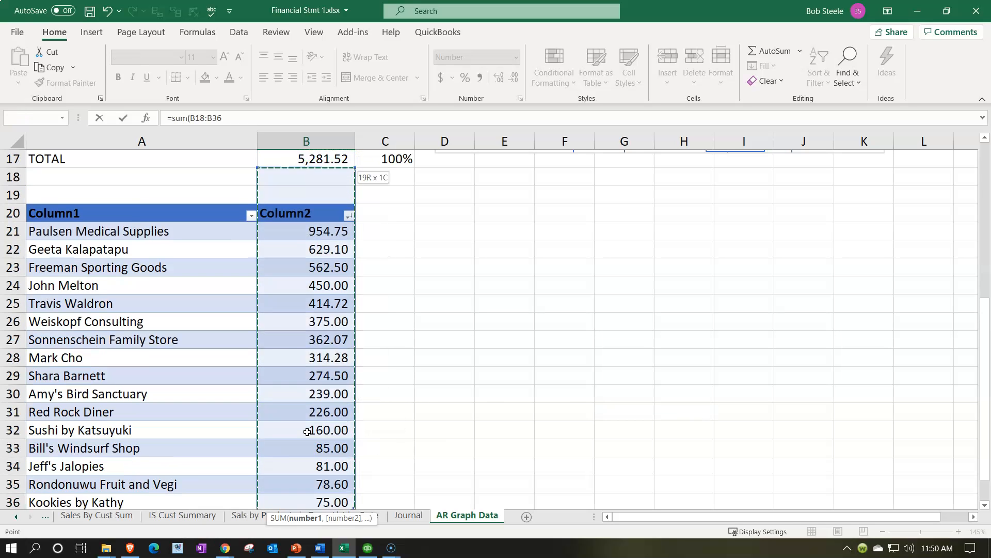
pyautogui.press('Return')
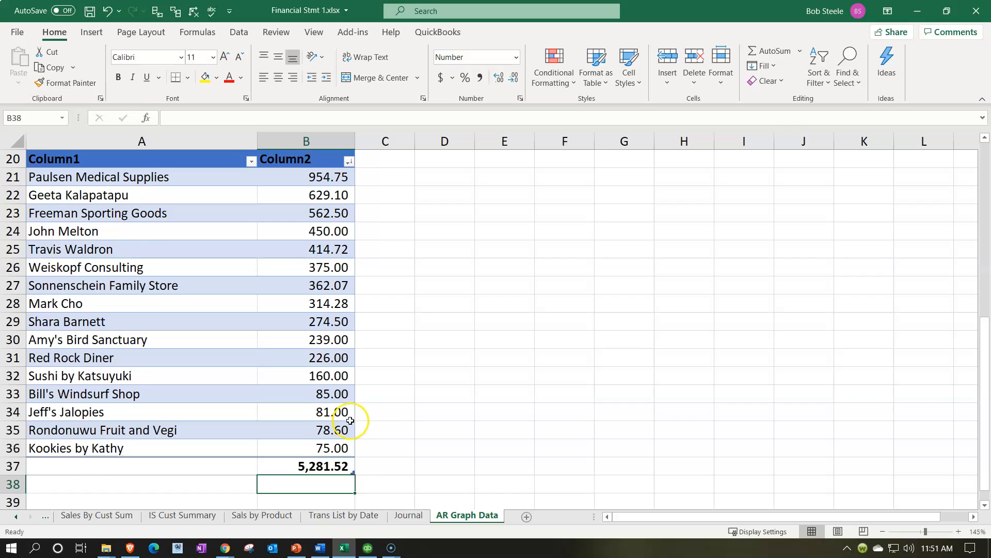
# - Review the sorted balances and check the sum of the eight smallest ones in B29:B36
pyautogui.scroll(1, 350, 421)
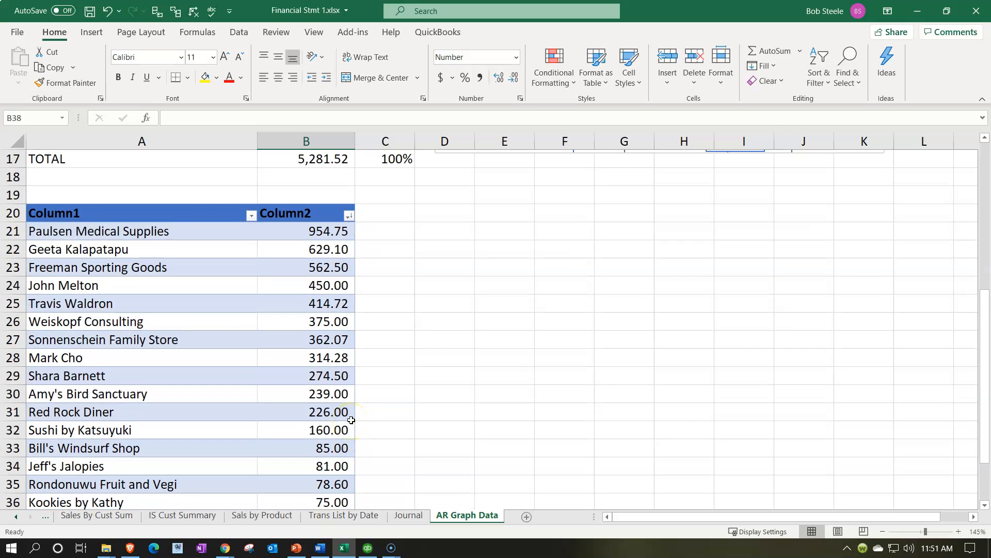
pyautogui.scroll(-1, 352, 420)
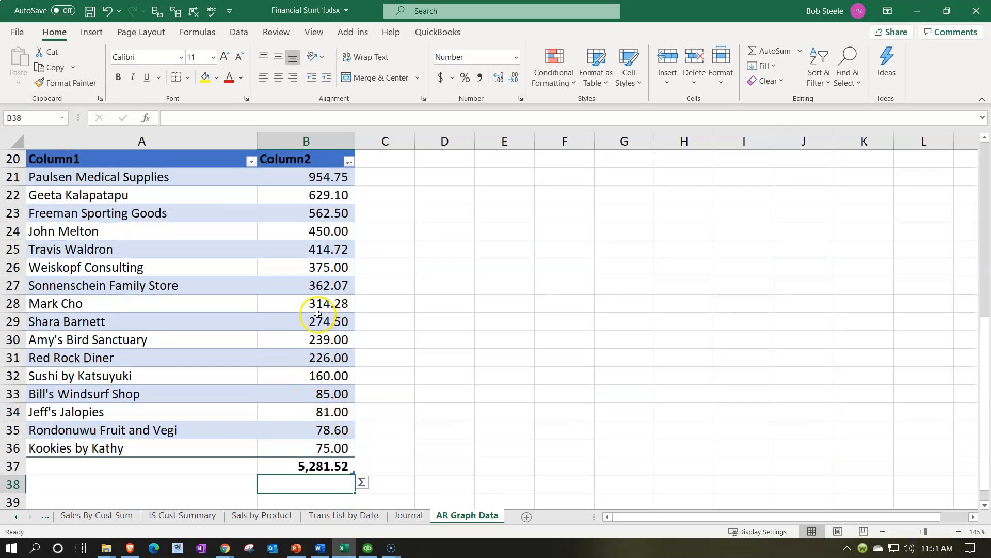
pyautogui.click(326, 177)
pyautogui.press('Down')
pyautogui.press('Down')
pyautogui.press('Down')
pyautogui.press('Down')
pyautogui.press('Down')
pyautogui.press('Down')
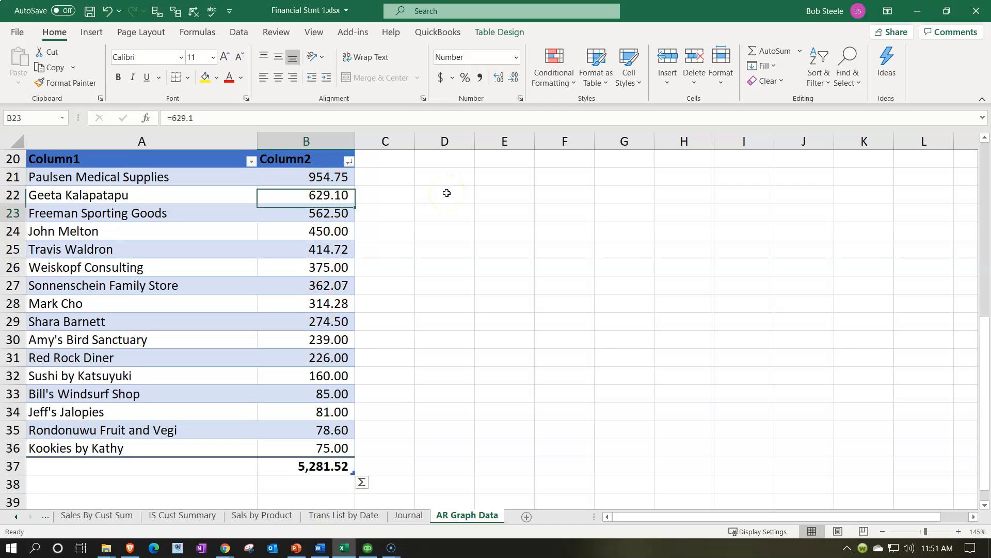
pyautogui.press('Down')
pyautogui.press('Down')
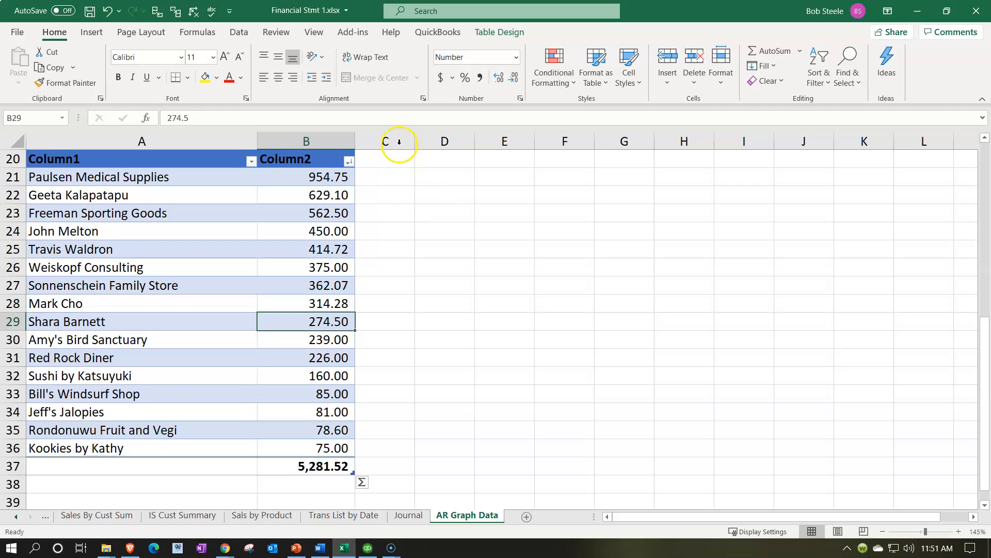
pyautogui.moveTo(315, 322); pyautogui.dragTo(315, 441)
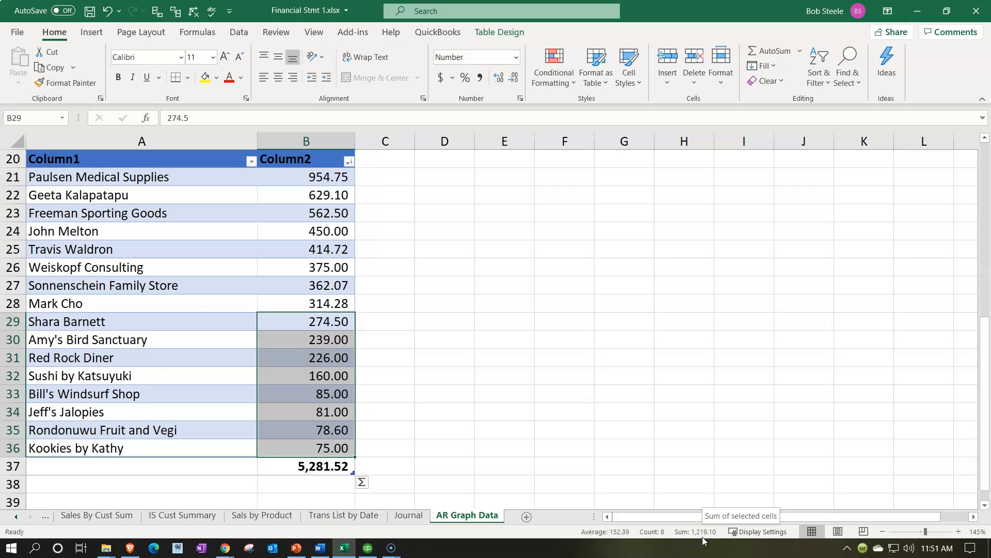
# - Enter the combined small-customer balance of 1,219.1 in cell B29
pyautogui.hotkey('shift', 'Up')
pyautogui.hotkey('shift', 'Up')
pyautogui.hotkey('shift', 'Up')
pyautogui.hotkey('shift', 'Up')
pyautogui.hotkey('shift', 'Up')
pyautogui.hotkey('shift', 'Up')
pyautogui.hotkey('shift', 'Up')
pyautogui.write('1')
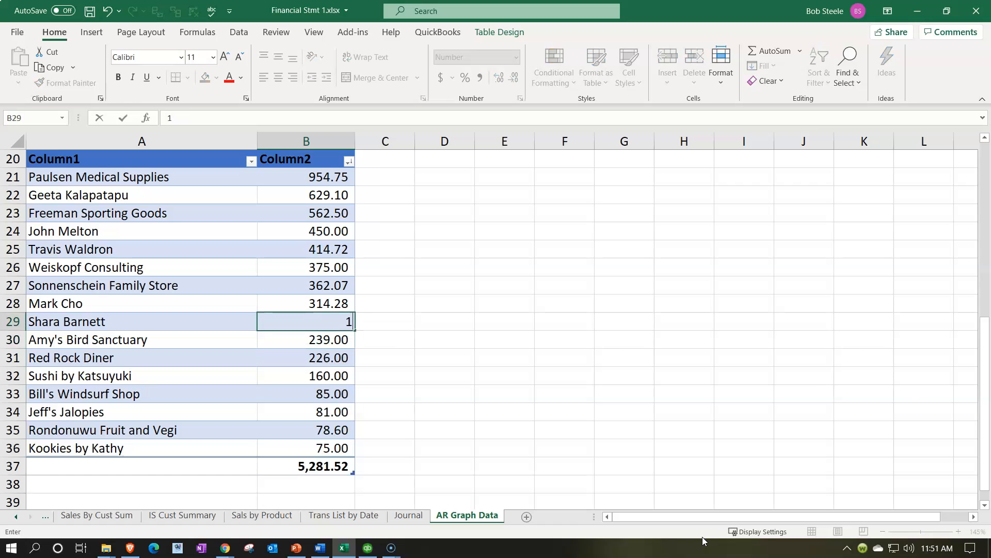
pyautogui.write(',219.1')
pyautogui.press('Return')
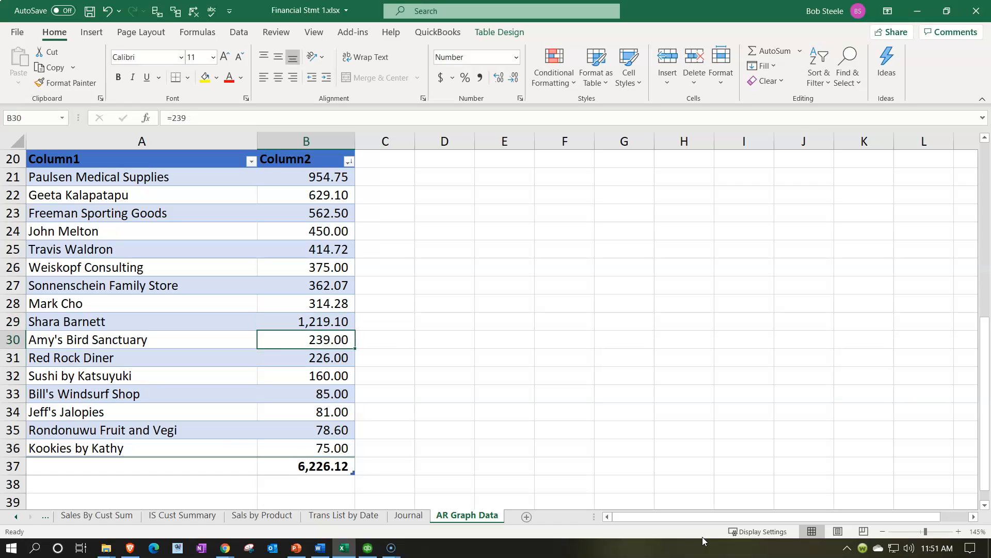
# - Delete rows 30 through 36, which hold the individual small customers below row 29
pyautogui.moveTo(17, 339); pyautogui.dragTo(19, 451)
pyautogui.rightClick(160, 401)
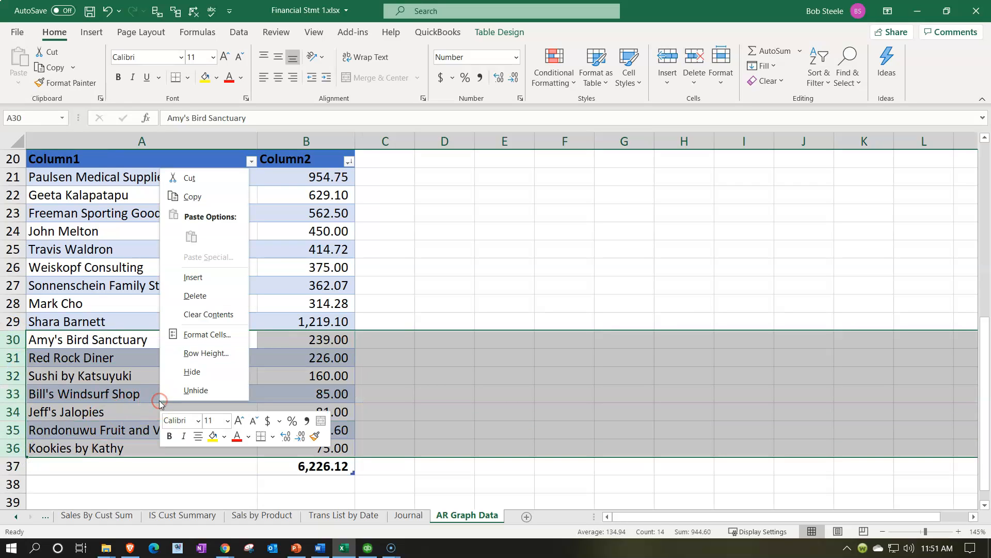
pyautogui.click(194, 296)
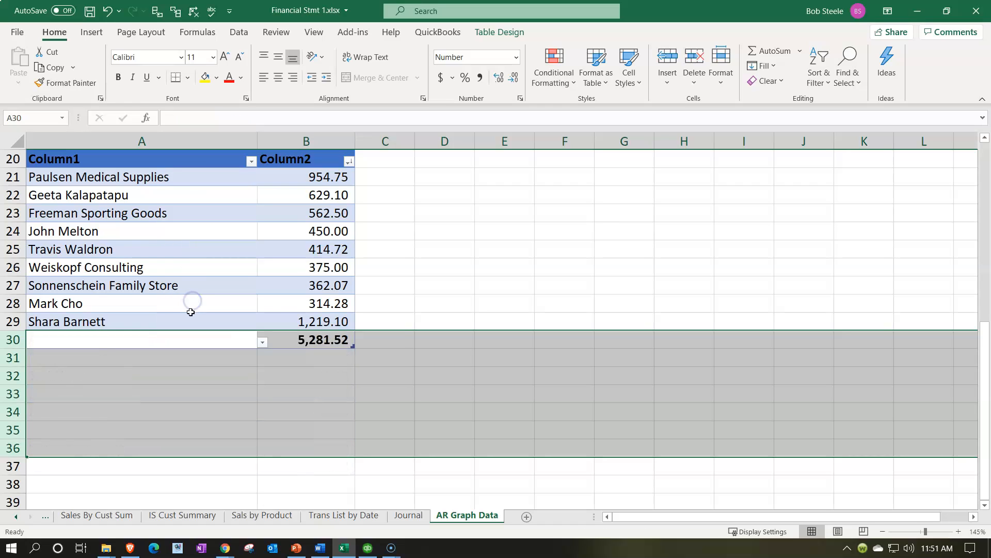
# - Replace the customer name in A29 with Other
pyautogui.click(117, 320)
pyautogui.write('Other')
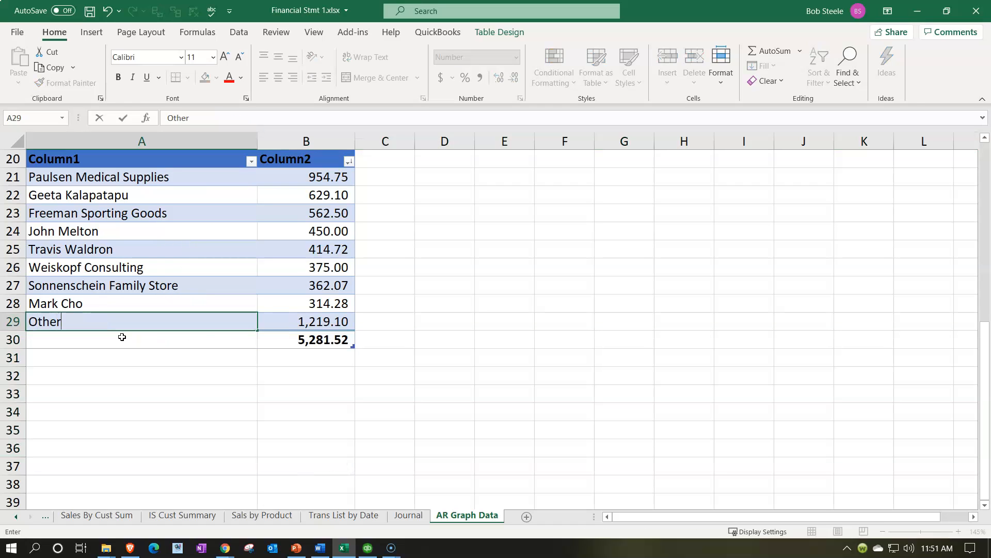
pyautogui.click(122, 336)
# - Insert a 2-D pie chart of the condensed customer data in A21:B29 and place it beside the table, around columns D to J
pyautogui.scroll(3, 284, 377)
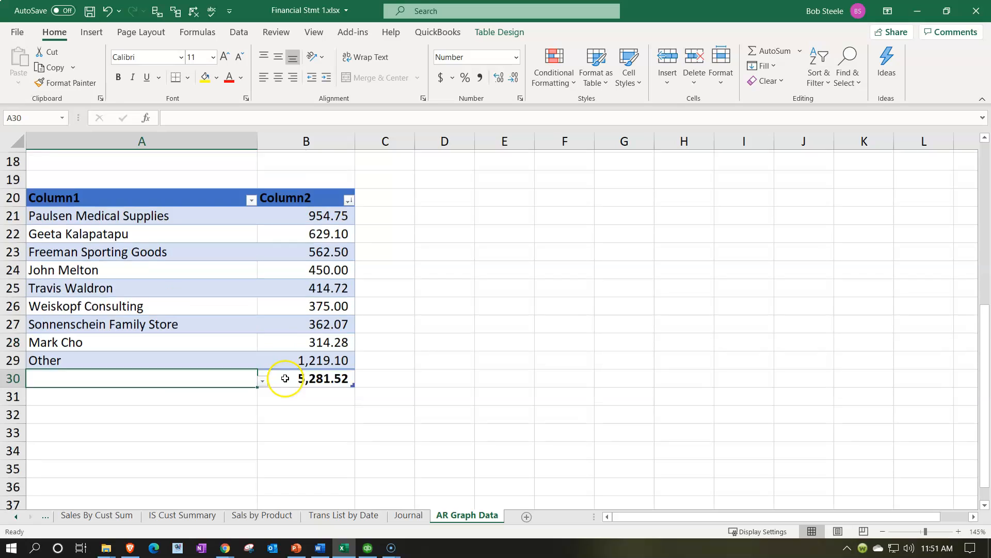
pyautogui.scroll(-2, 383, 313)
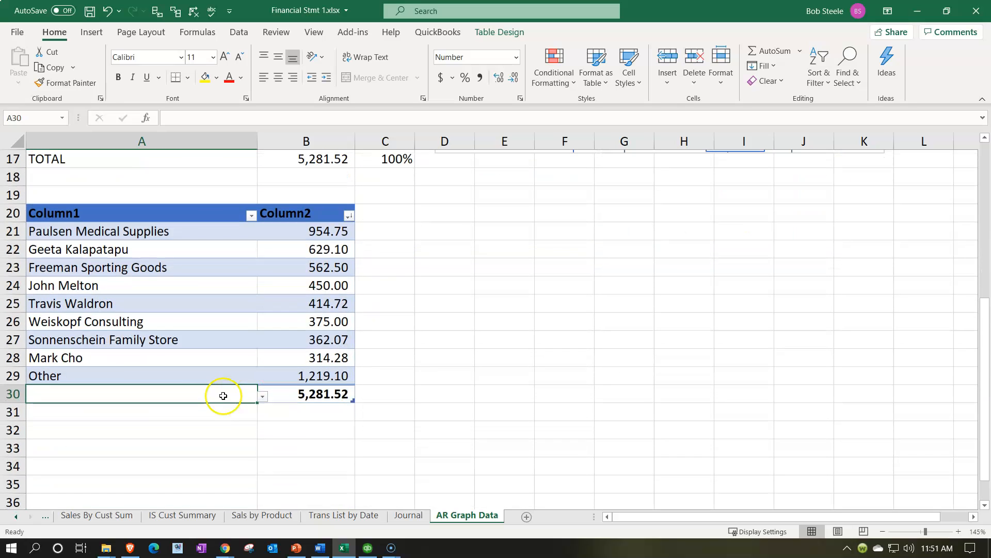
pyautogui.click(132, 375)
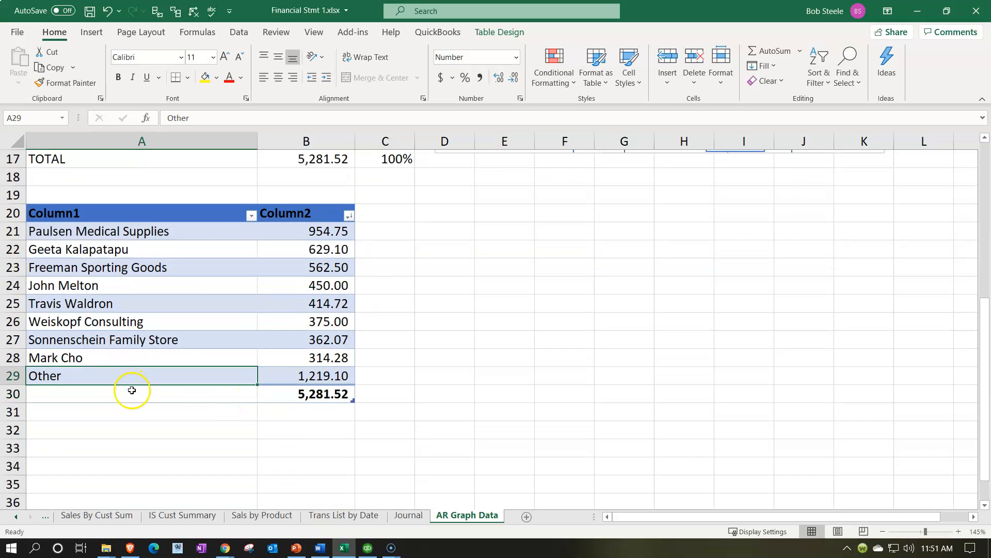
pyautogui.moveTo(127, 229); pyautogui.dragTo(329, 375)
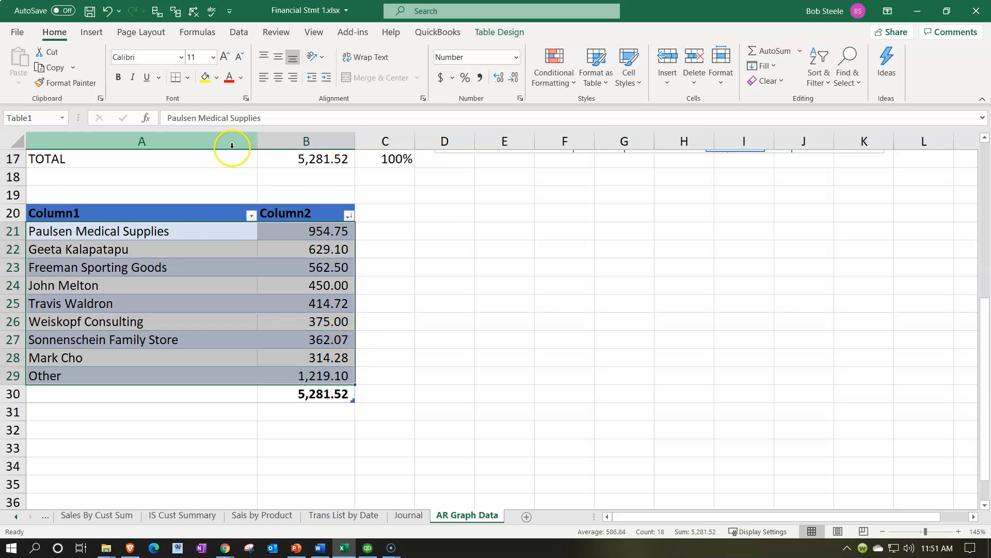
pyautogui.click(98, 36)
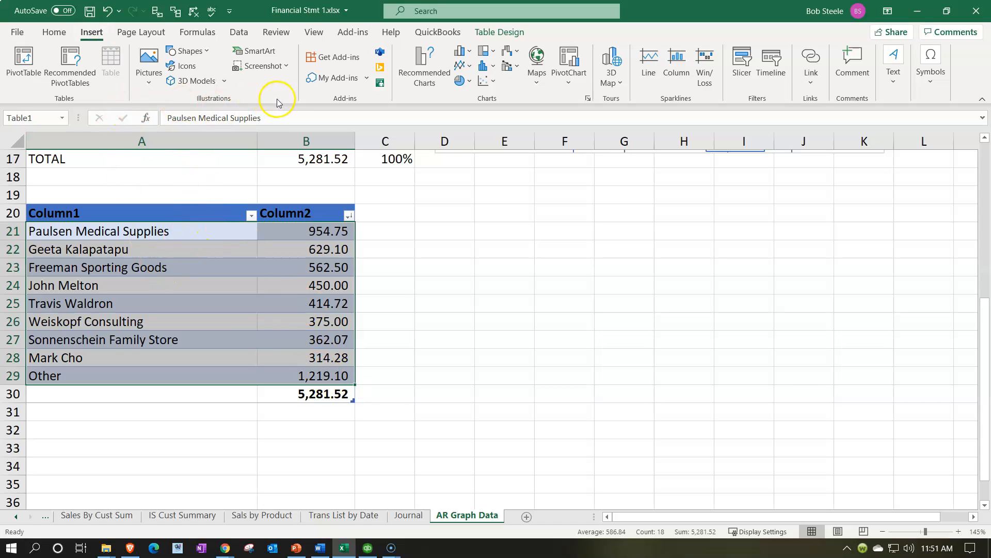
pyautogui.click(470, 80)
pyautogui.click(471, 127)
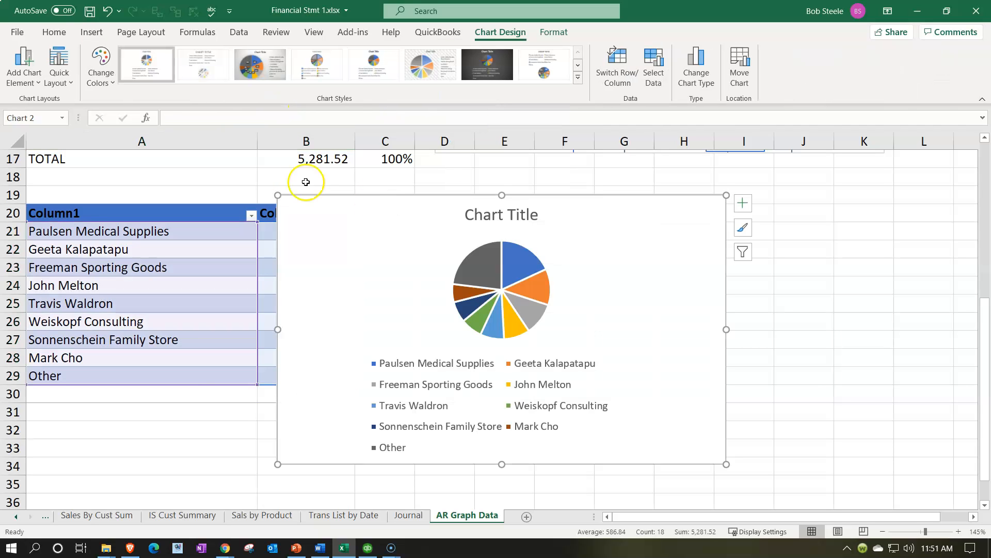
pyautogui.moveTo(314, 226); pyautogui.dragTo(445, 209)
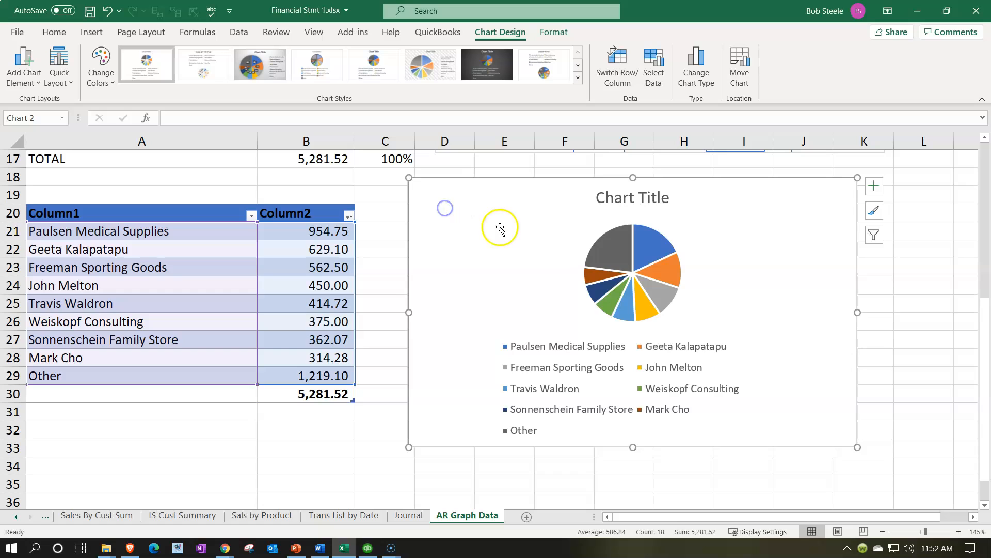
# - Remove the chart title from the new pie chart
pyautogui.click(582, 268)
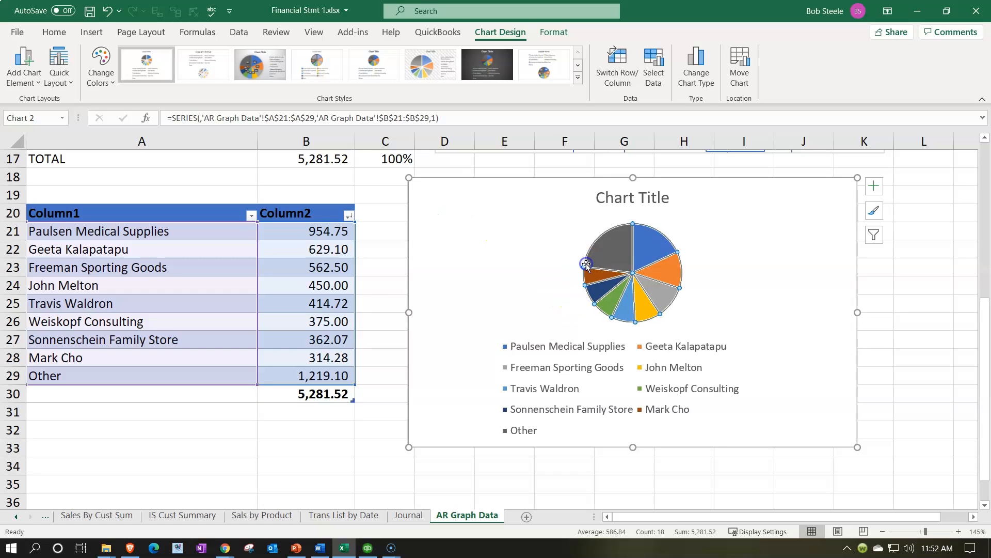
pyautogui.click(872, 190)
pyautogui.click(902, 203)
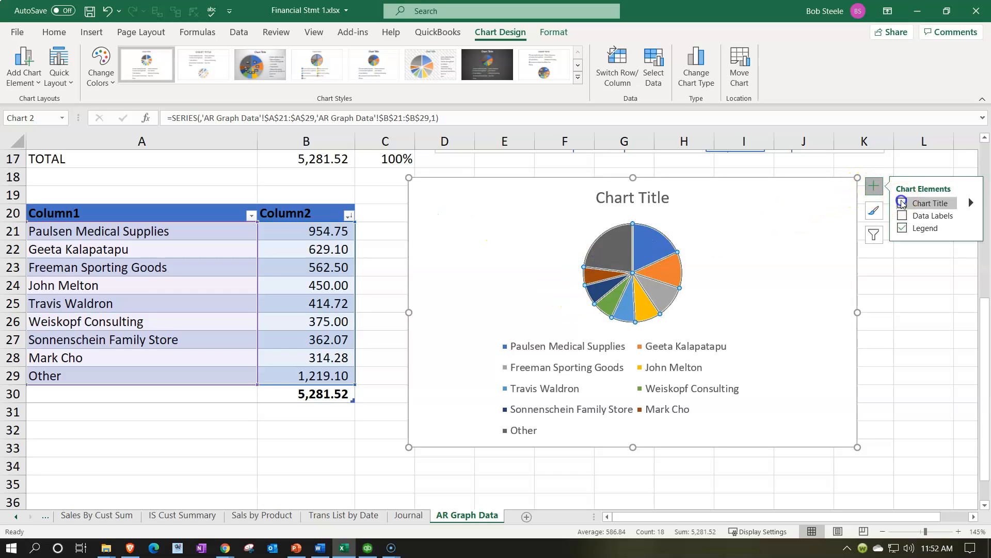
# - Remove the legend from the condensed customer pie chart and label its slices with data callouts
pyautogui.click(905, 227)
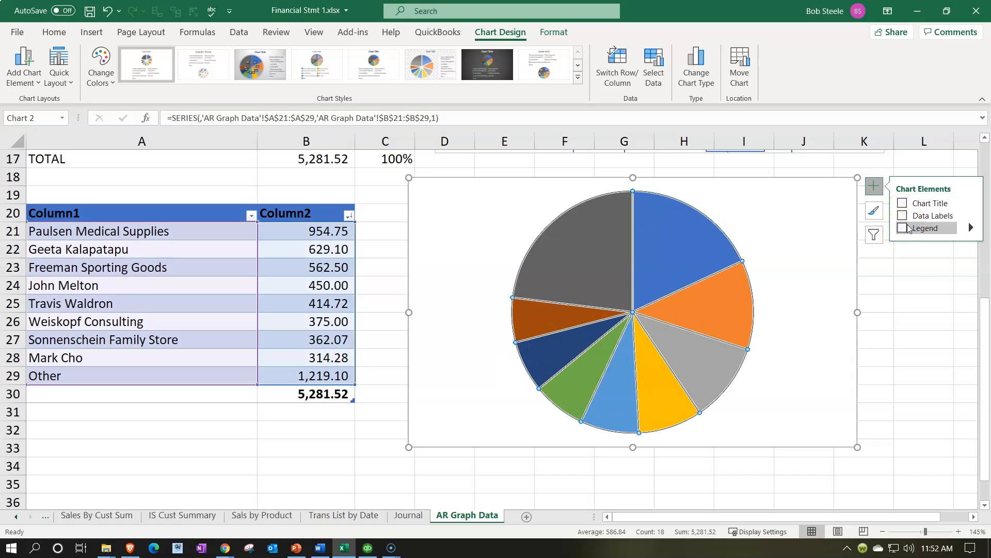
pyautogui.click(903, 215)
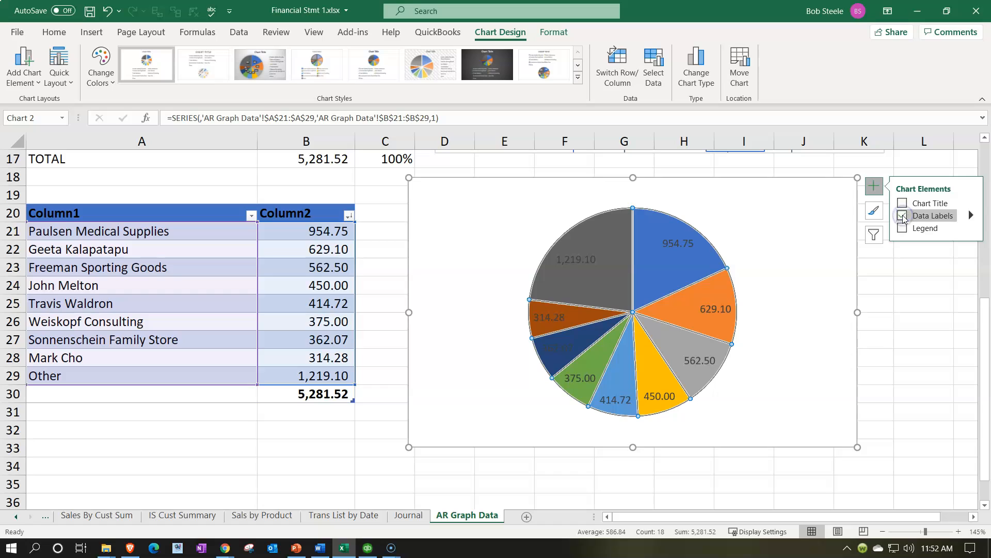
pyautogui.click(971, 216)
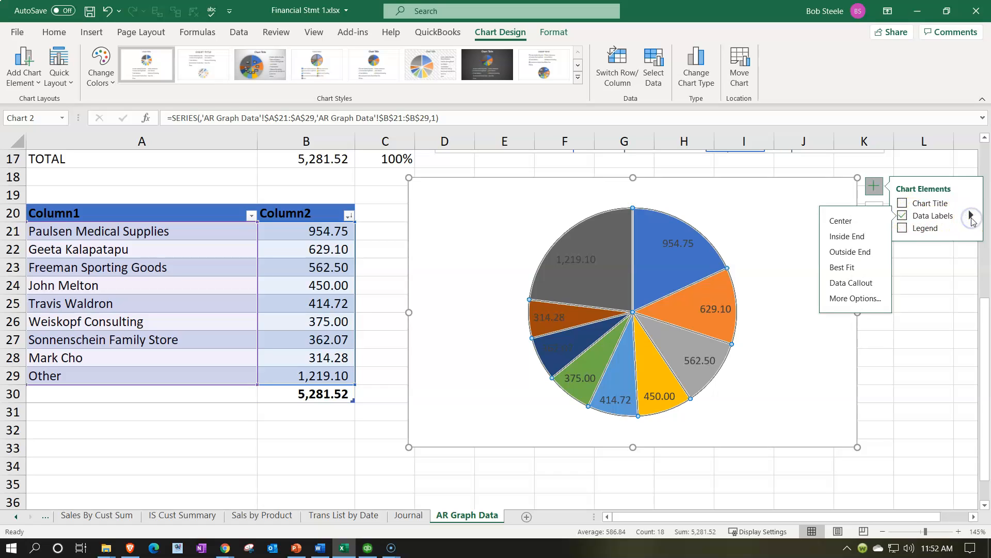
pyautogui.click(861, 284)
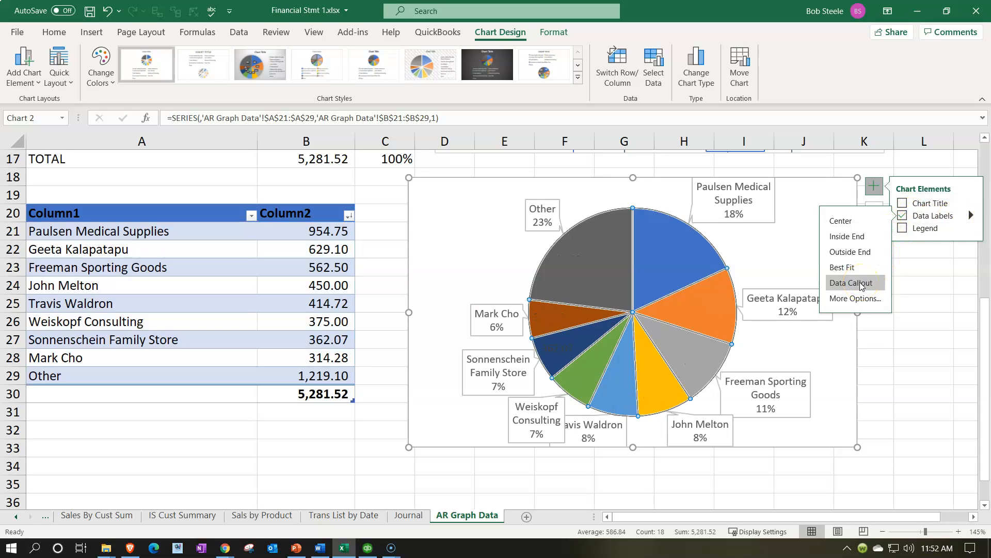
pyautogui.click(862, 284)
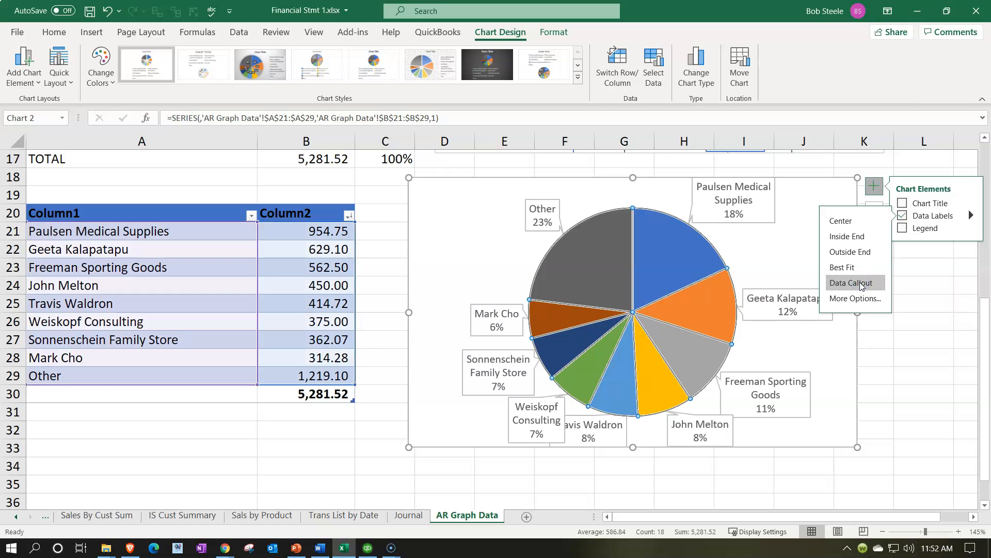
pyautogui.click(306, 440)
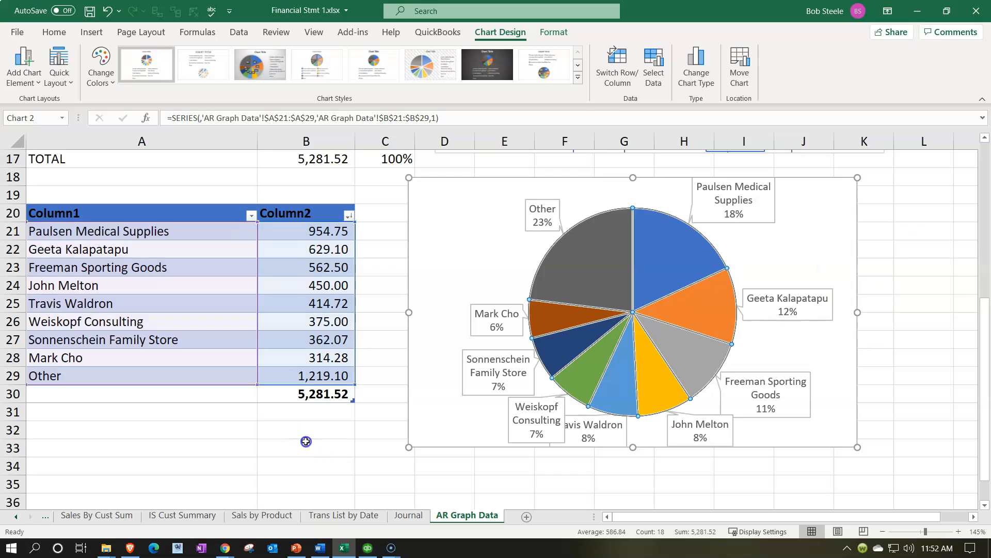
# - Try a 3-D pie chart of the condensed customer data in A21:B29, and delete that chart
pyautogui.moveTo(130, 231); pyautogui.dragTo(296, 371)
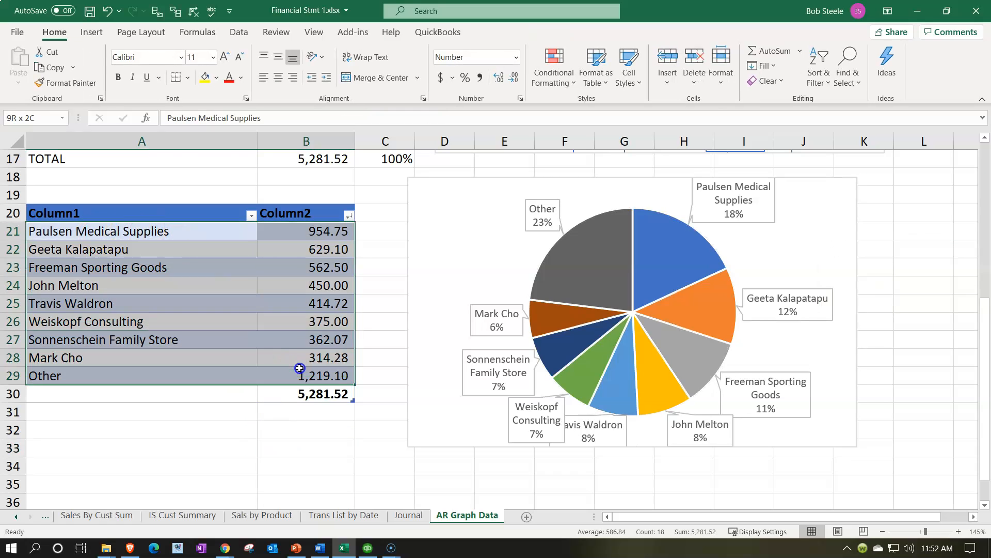
pyautogui.click(89, 32)
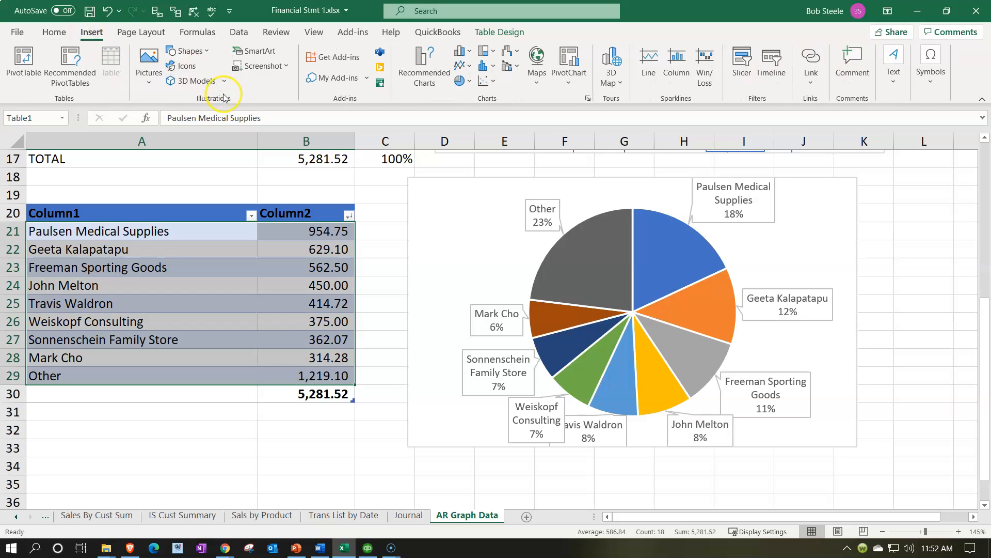
pyautogui.click(469, 80)
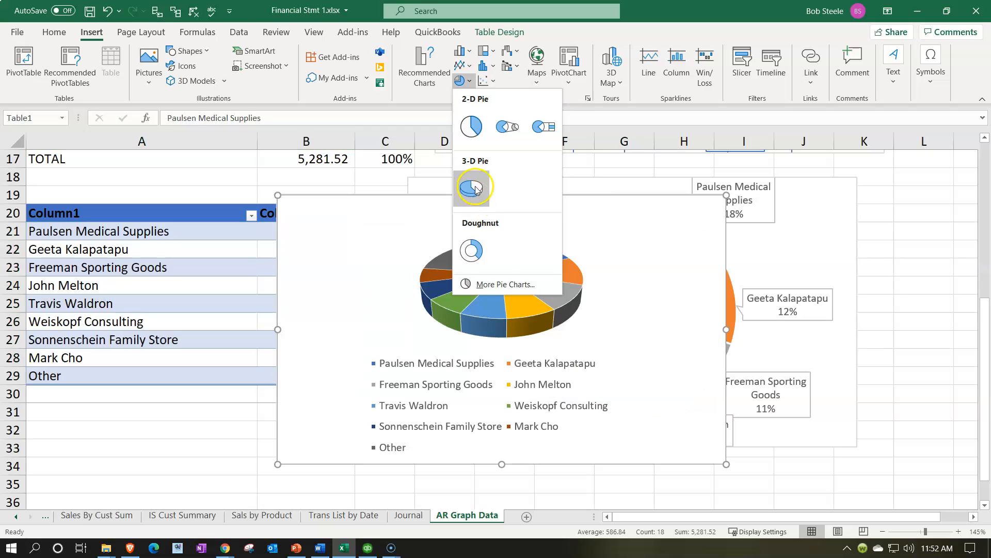
pyautogui.click(471, 186)
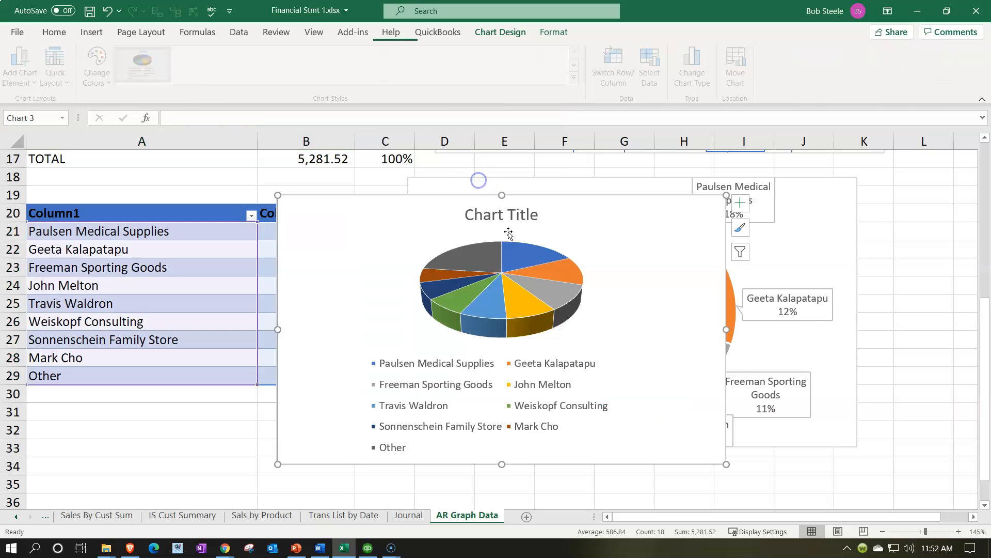
pyautogui.click(522, 277)
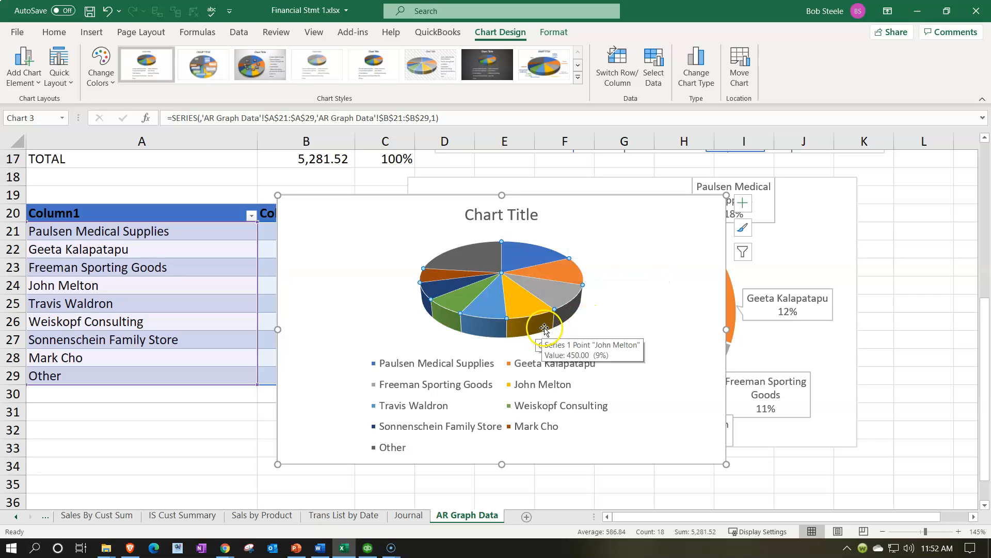
pyautogui.click(339, 253)
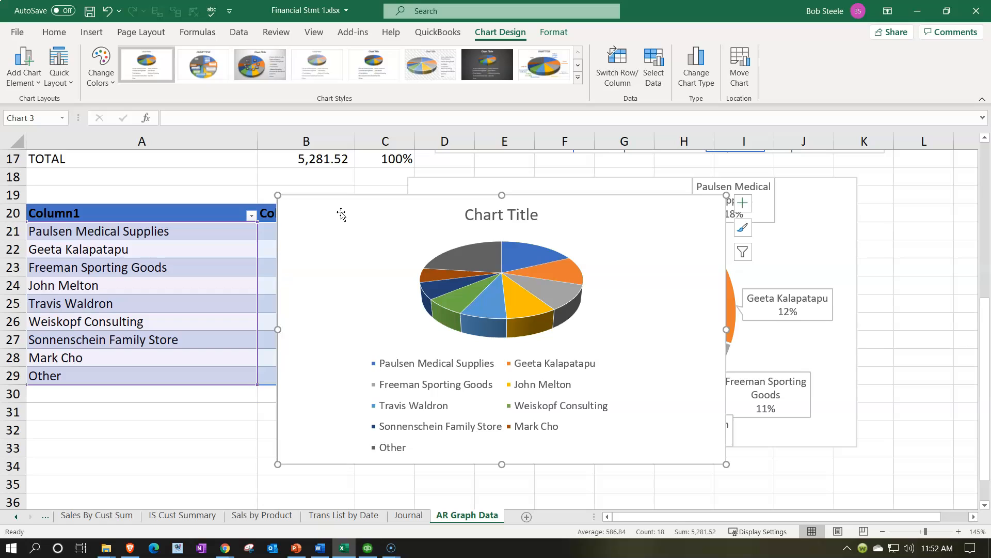
pyautogui.press('Delete')
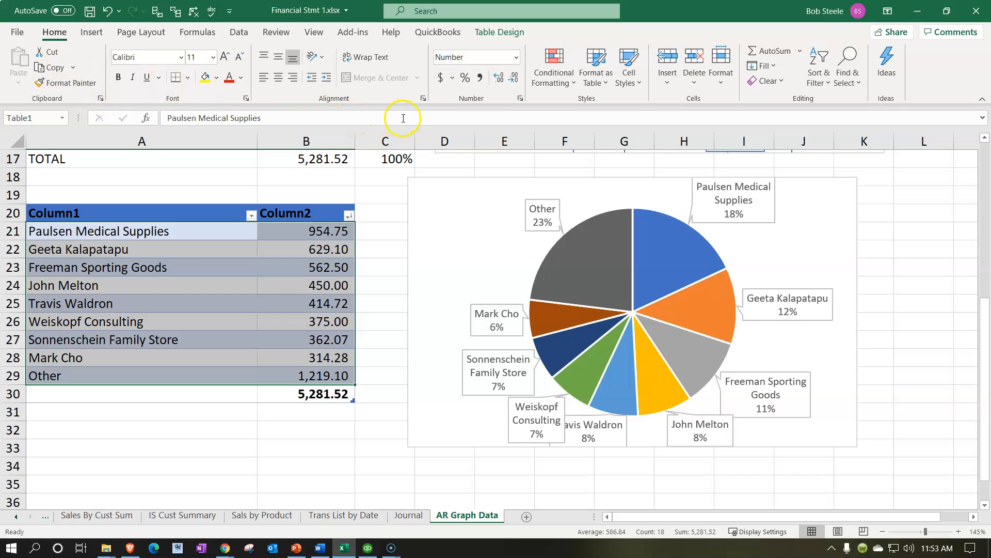
# - Insert a doughnut chart of the condensed customer data and place it below the table, around columns A to E from row 34
pyautogui.click(91, 32)
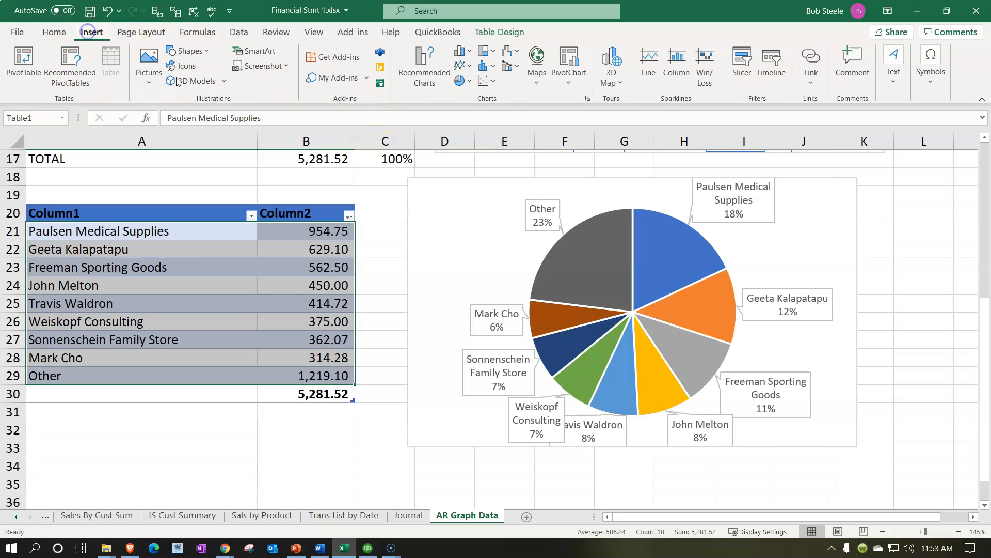
pyautogui.click(458, 82)
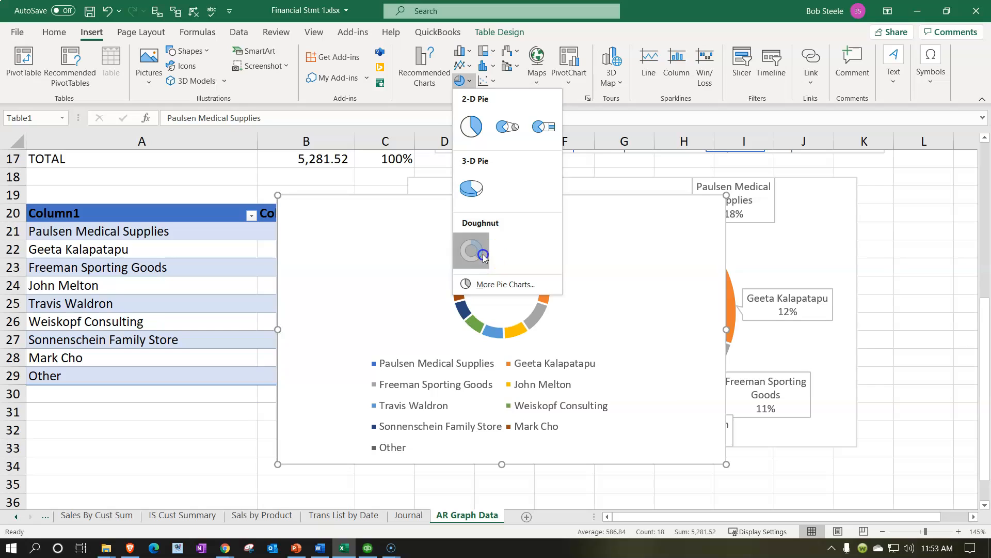
pyautogui.click(482, 254)
pyautogui.moveTo(321, 228); pyautogui.dragTo(302, 334)
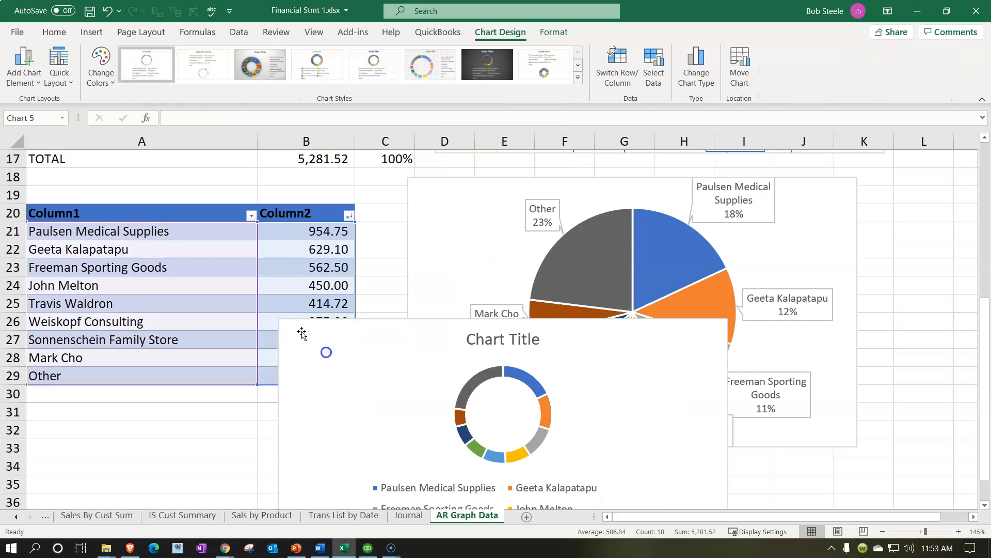
pyautogui.scroll(-4, 305, 310)
pyautogui.moveTo(327, 186); pyautogui.dragTo(107, 320)
# - Remove the doughnut chart's title and set its legend position to Left
pyautogui.click(521, 242)
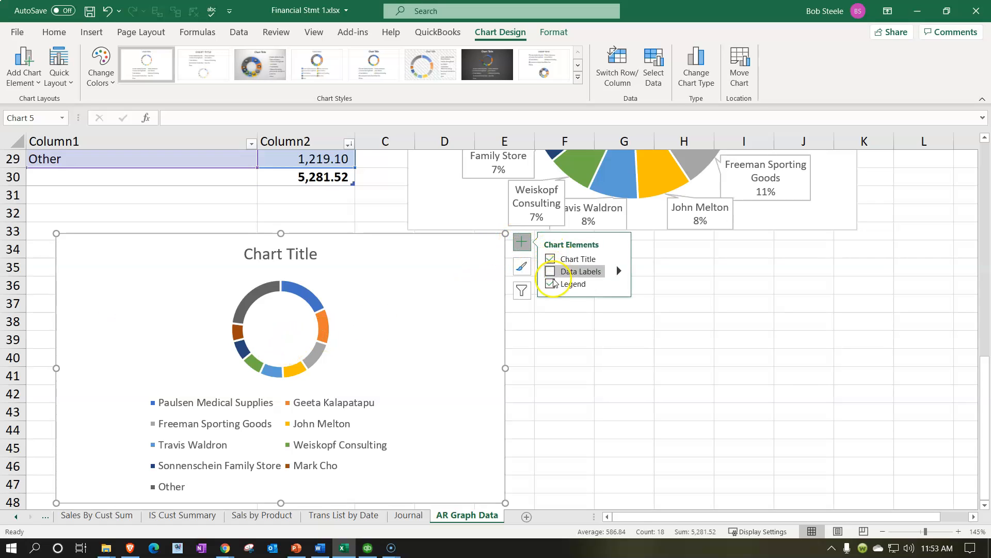
pyautogui.click(550, 260)
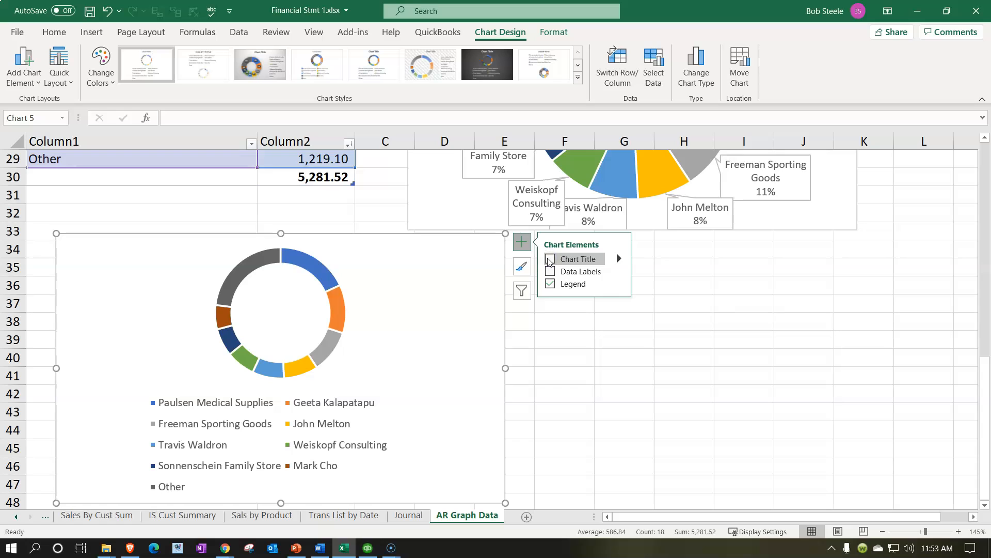
pyautogui.click(614, 284)
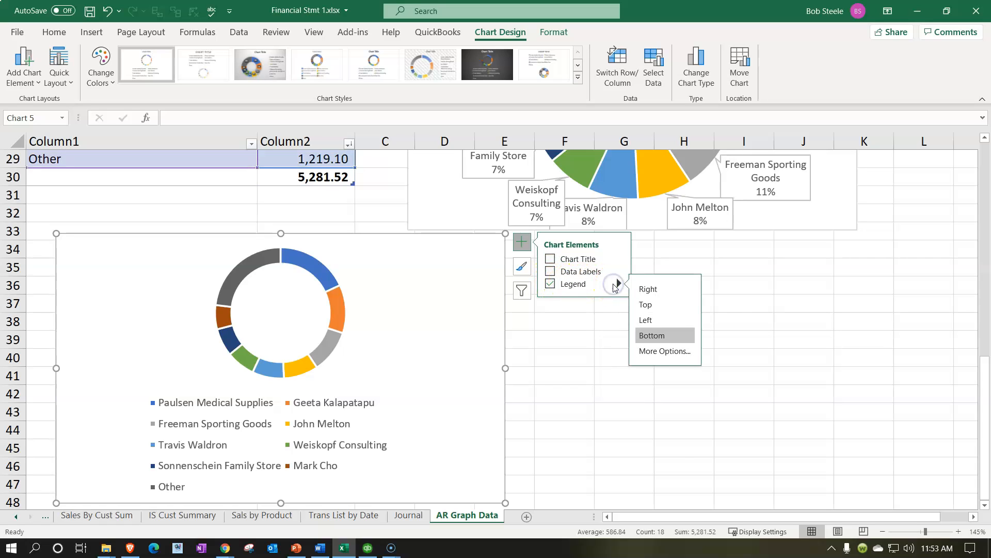
pyautogui.click(644, 320)
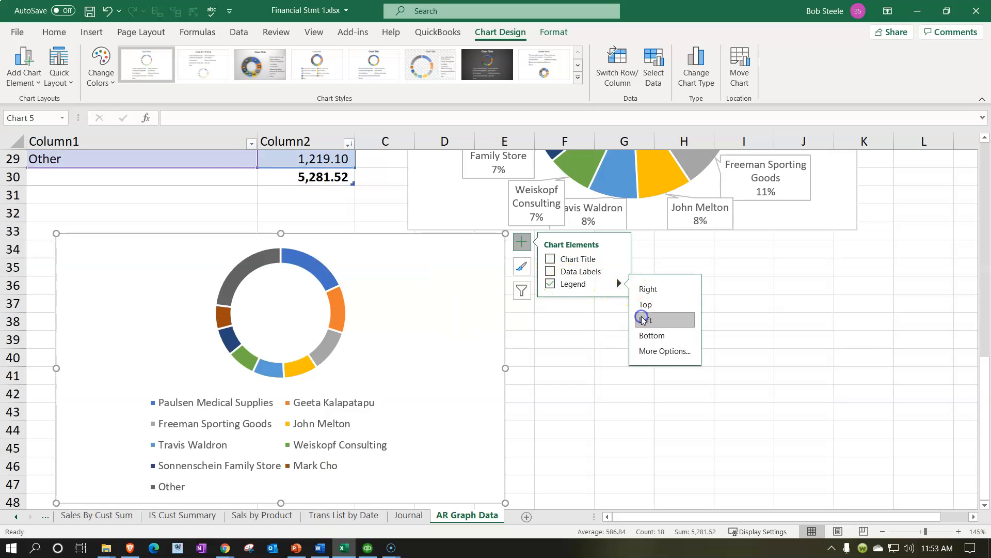
pyautogui.click(645, 304)
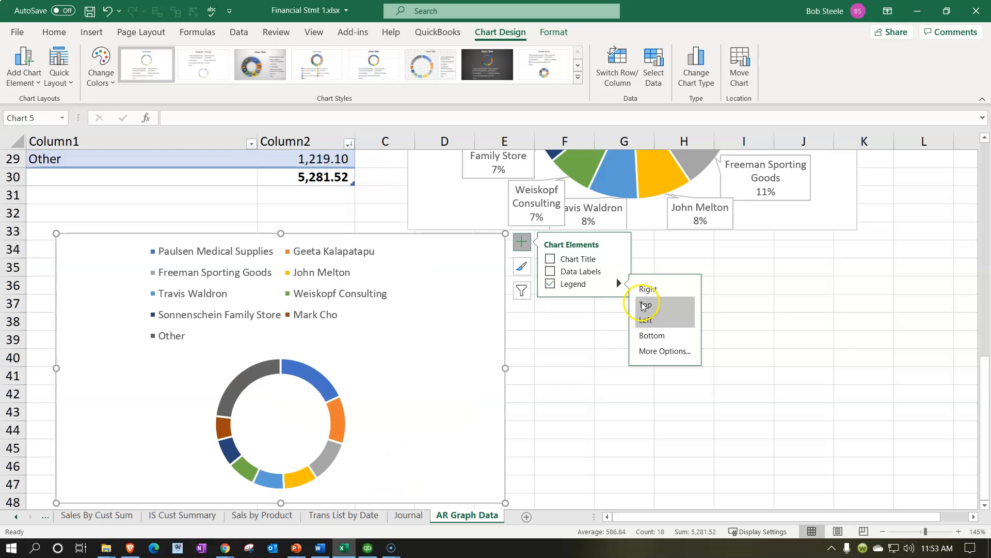
pyautogui.click(647, 289)
pyautogui.click(645, 305)
pyautogui.click(647, 320)
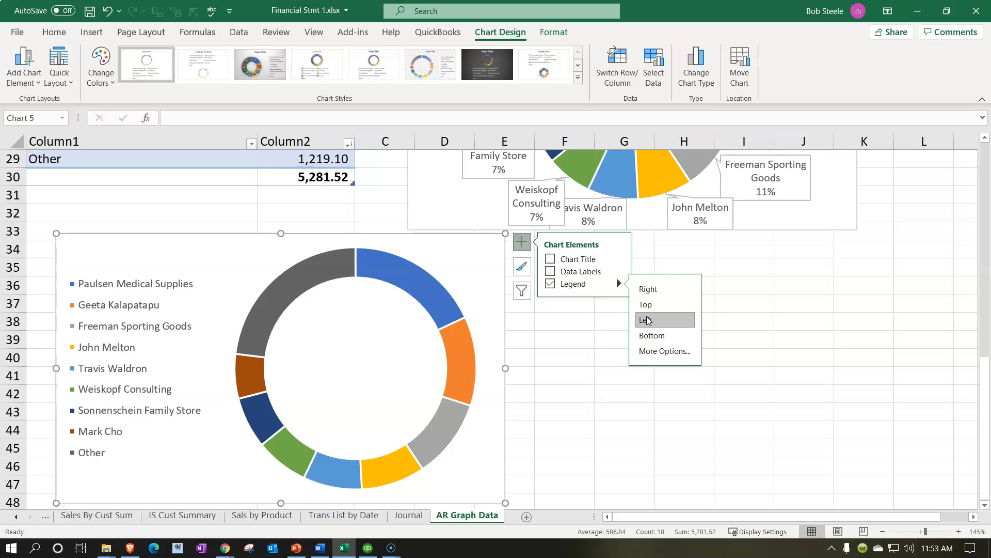
pyautogui.click(647, 320)
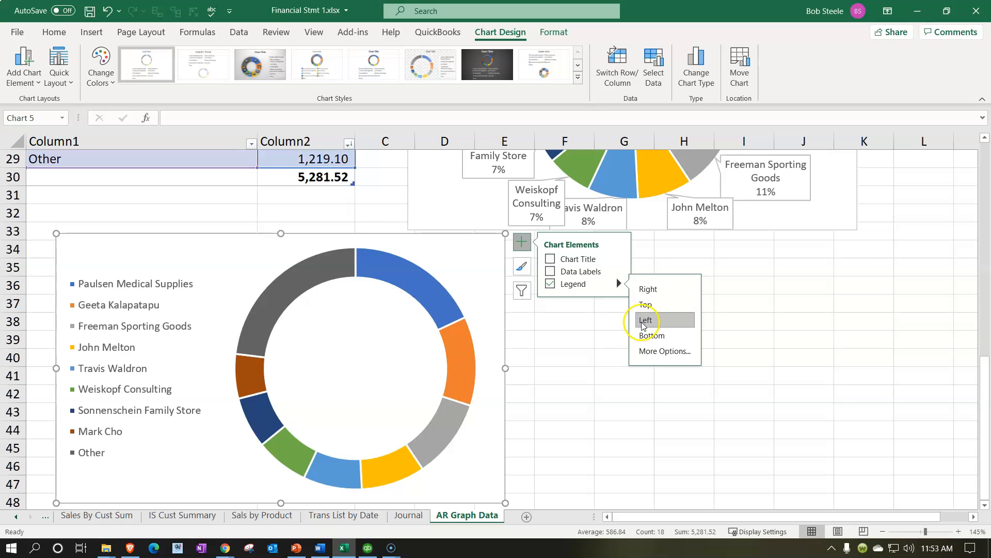
pyautogui.click(578, 337)
# - Insert a 3-D clustered column chart of A21:B29 and place it beside the doughnut chart, starting around column F
pyautogui.scroll(-2, 572, 422)
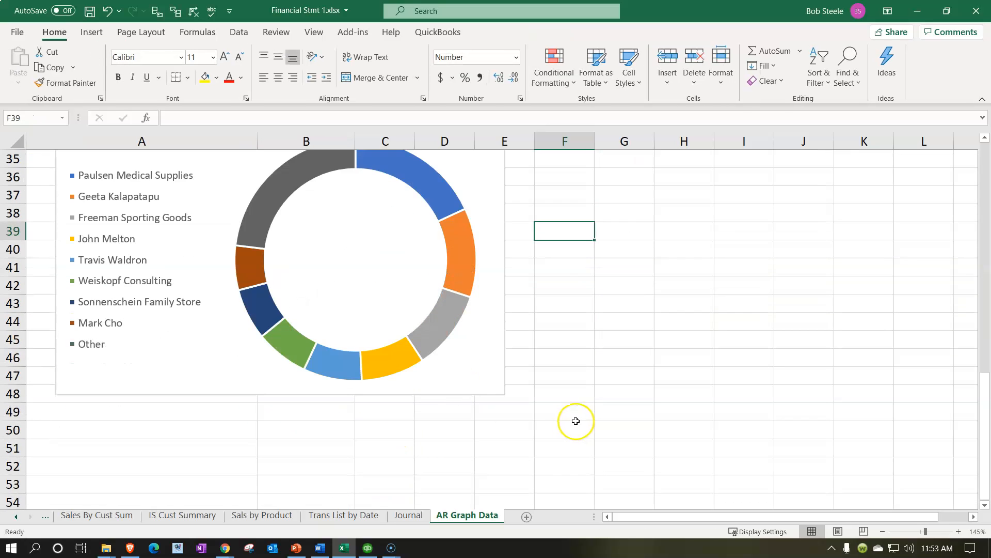
pyautogui.scroll(3, 575, 418)
pyautogui.scroll(3, 575, 419)
pyautogui.click(200, 300)
pyautogui.moveTo(64, 210); pyautogui.dragTo(354, 367)
pyautogui.moveTo(117, 235); pyautogui.dragTo(298, 372)
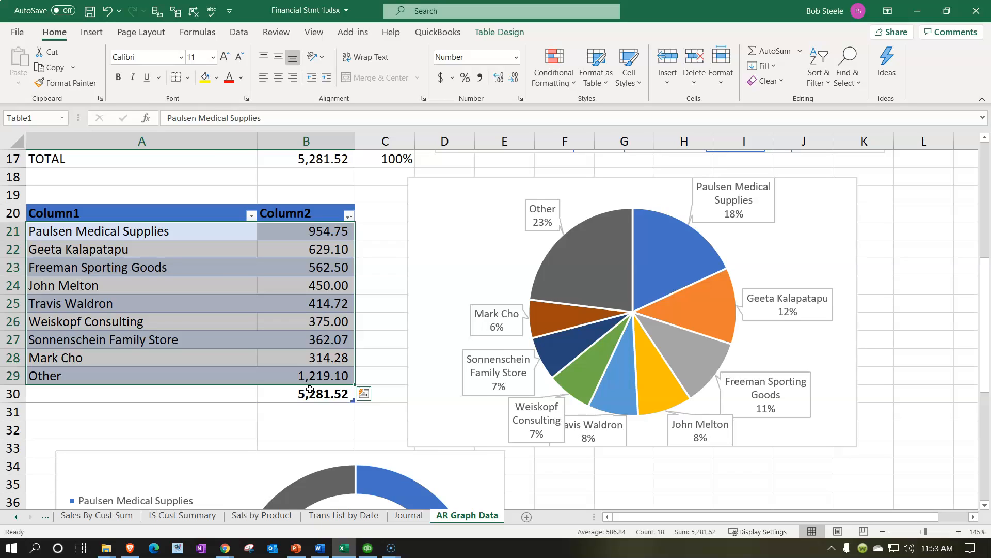
pyautogui.click(96, 33)
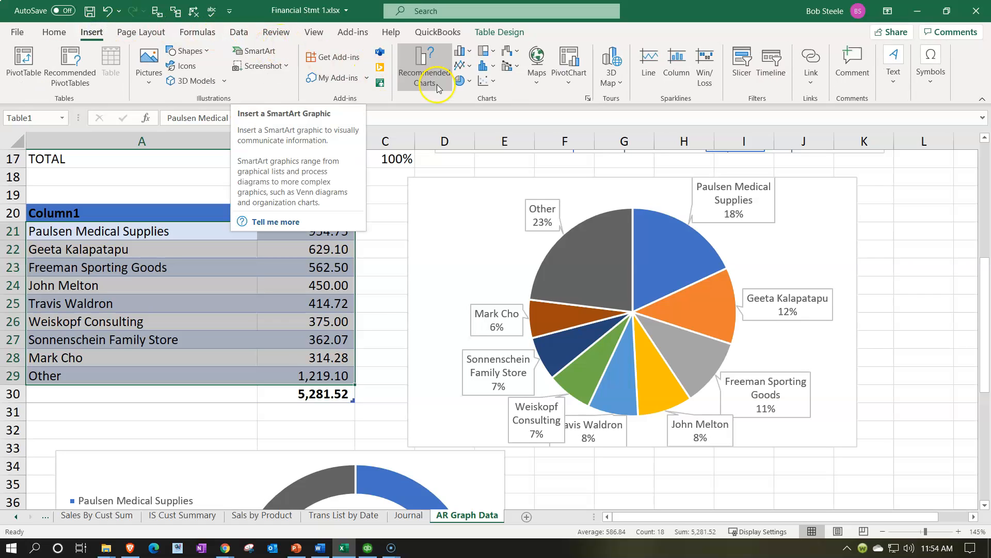
pyautogui.click(467, 52)
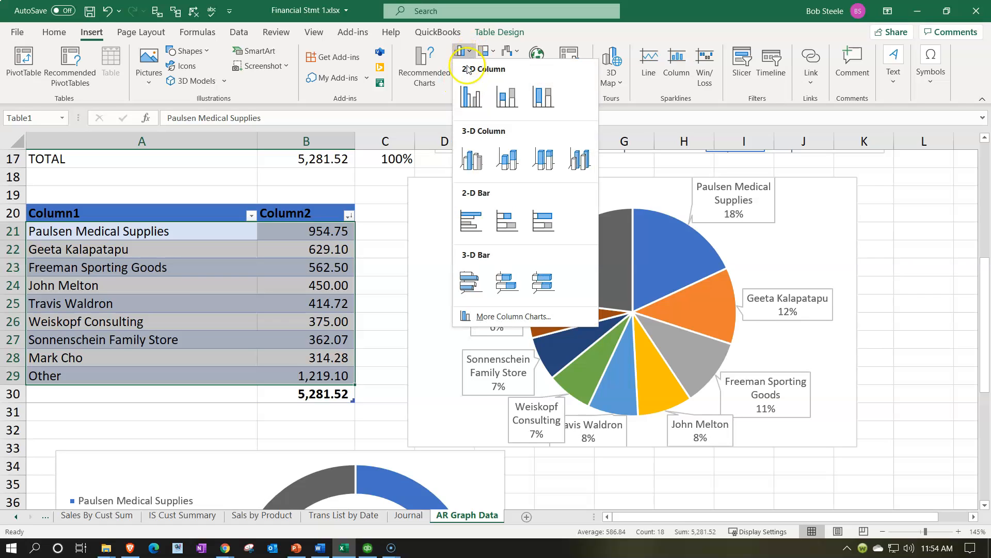
pyautogui.click(477, 156)
pyautogui.moveTo(369, 214); pyautogui.dragTo(617, 338)
pyautogui.scroll(-3, 638, 277)
pyautogui.scroll(-2, 617, 330)
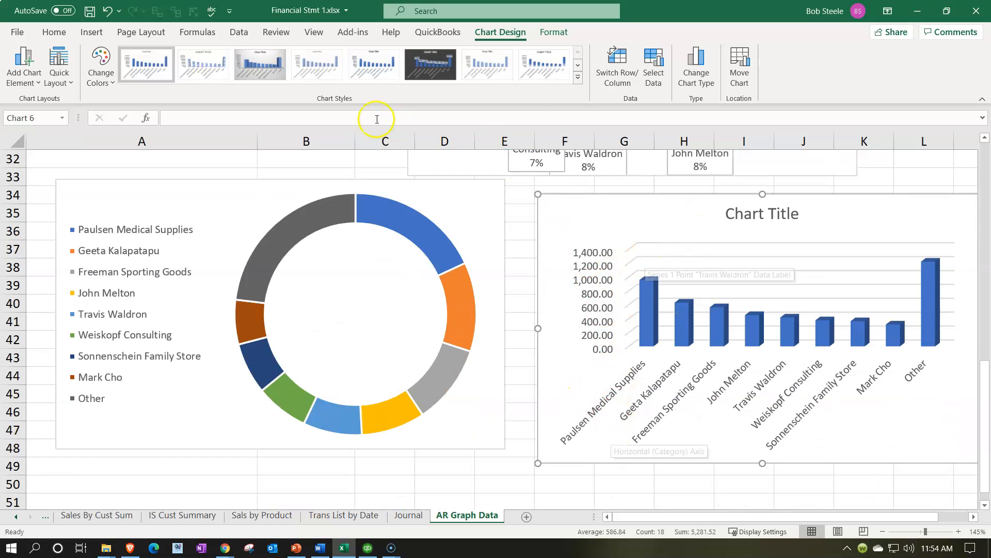
pyautogui.click(578, 80)
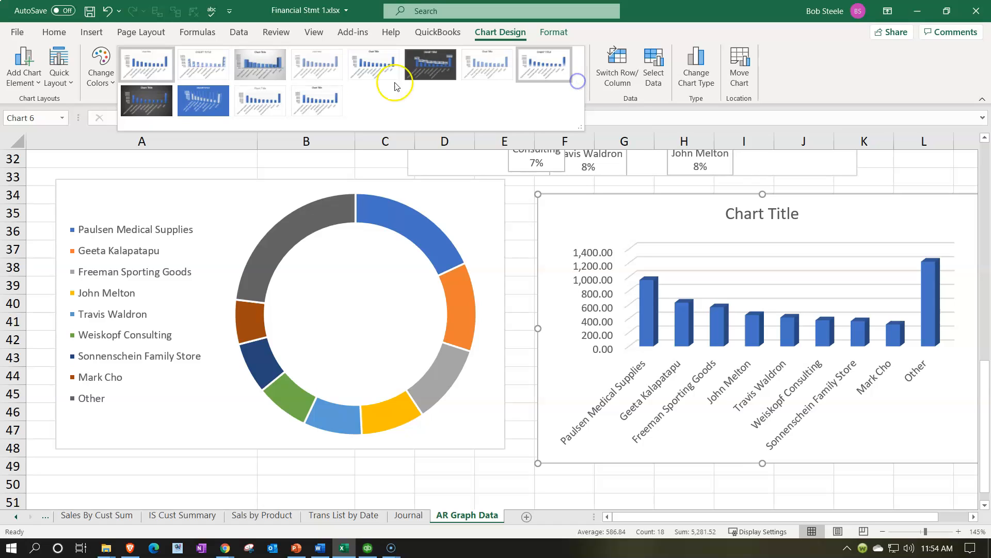
pyautogui.click(100, 77)
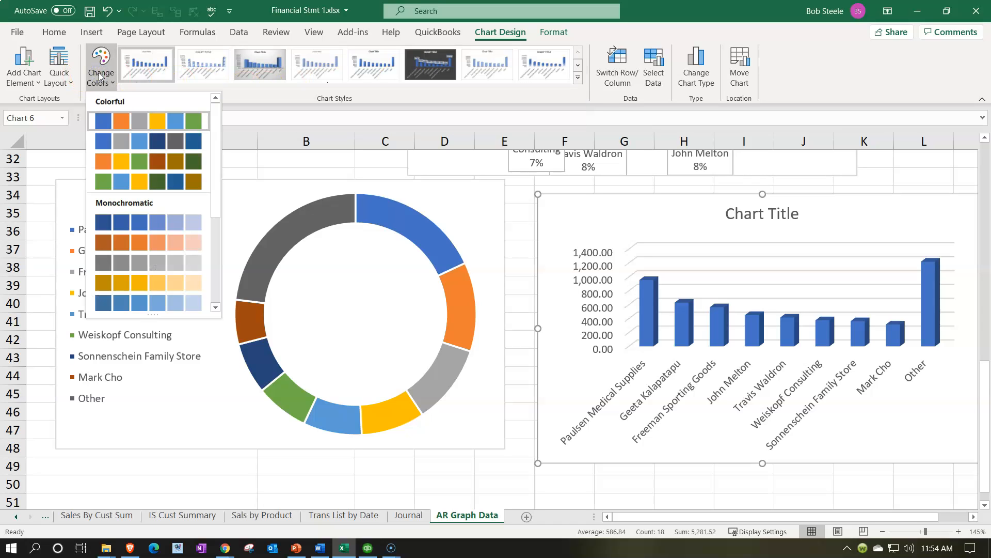
pyautogui.click(99, 77)
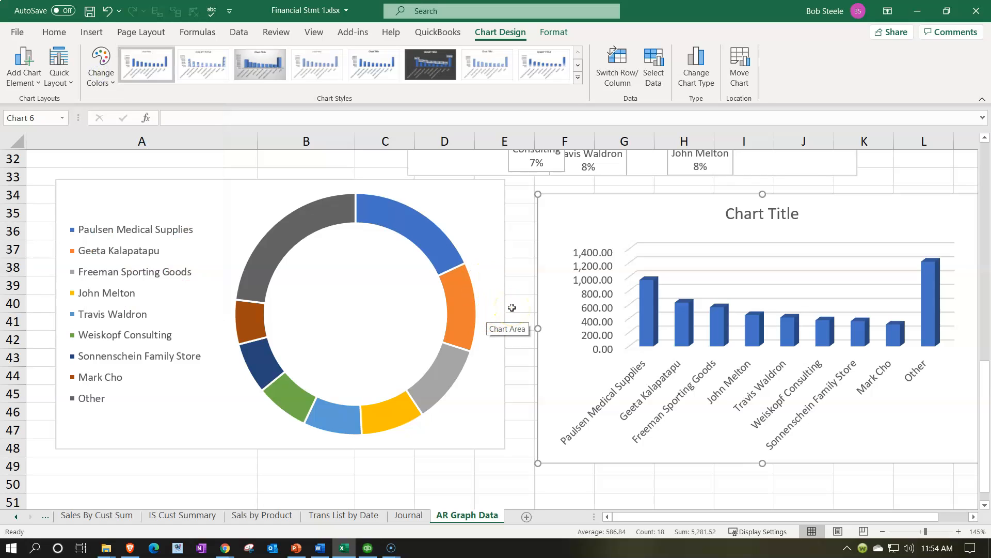
# - Enlarge the original all-customer pie chart to span about rows 1 to 17 and position it over columns C to J
pyautogui.scroll(10, 513, 310)
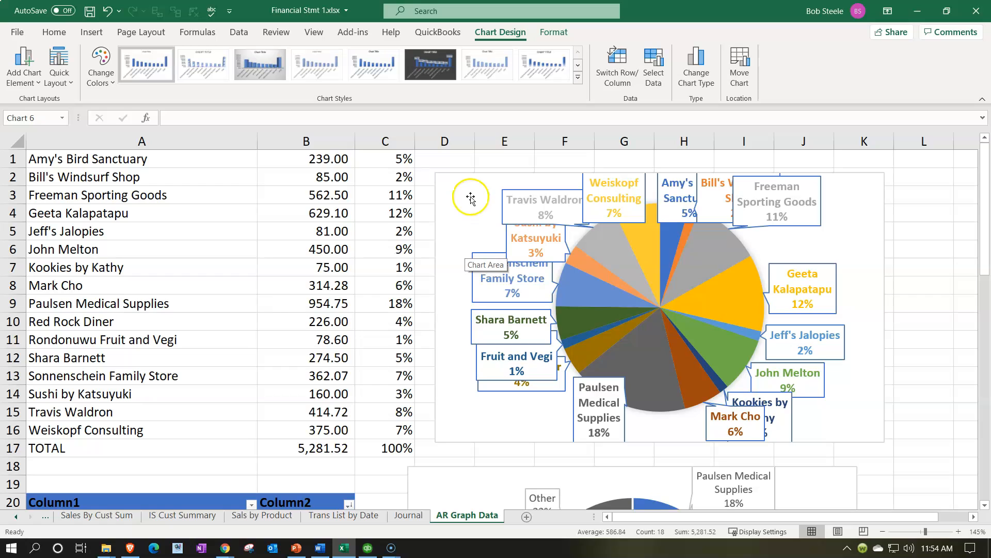
pyautogui.moveTo(471, 196); pyautogui.dragTo(63, 174)
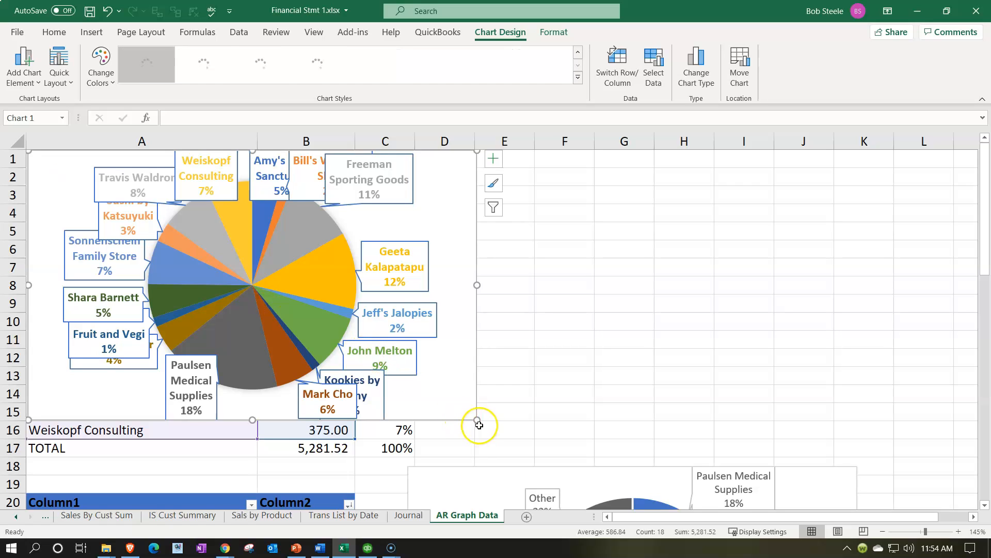
pyautogui.moveTo(477, 420); pyautogui.dragTo(480, 453)
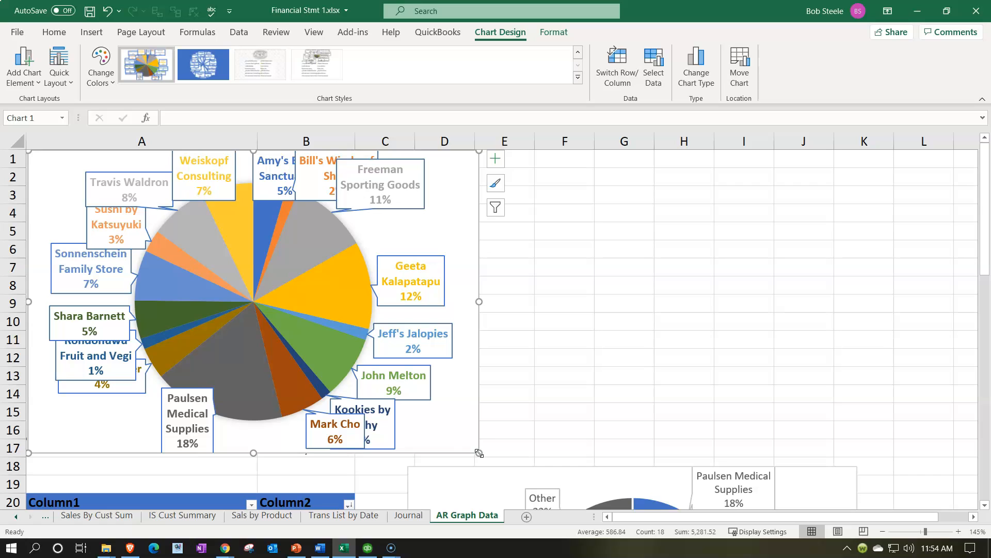
pyautogui.moveTo(451, 424); pyautogui.dragTo(795, 401)
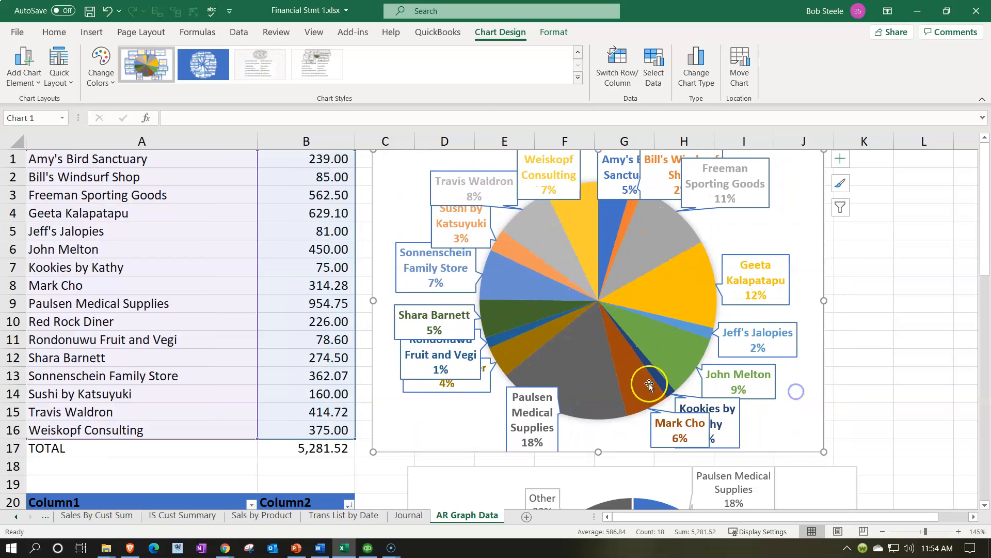
# - Add a new worksheet after AR Graph Data and name it AR Graph
pyautogui.scroll(-3, 647, 382)
pyautogui.scroll(-1, 647, 382)
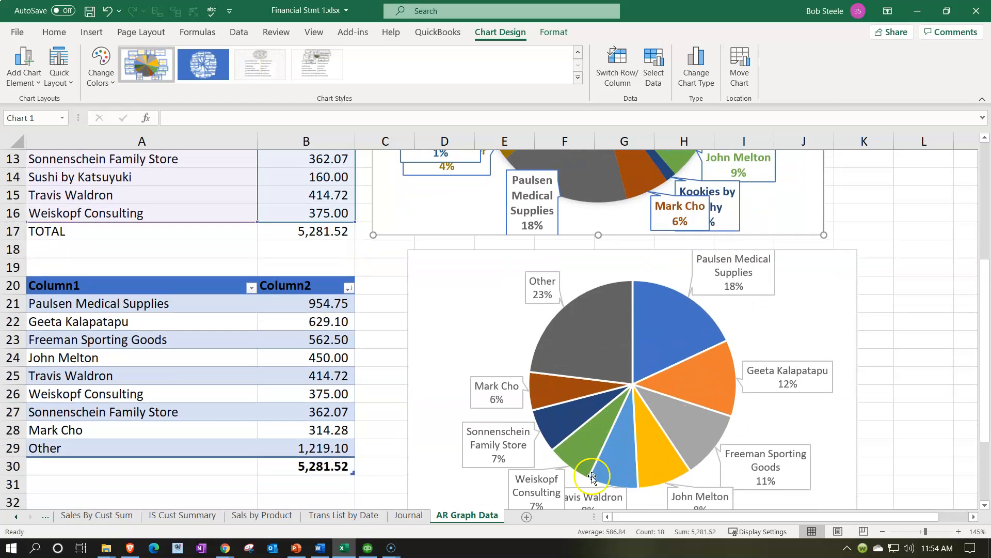
pyautogui.click(527, 517)
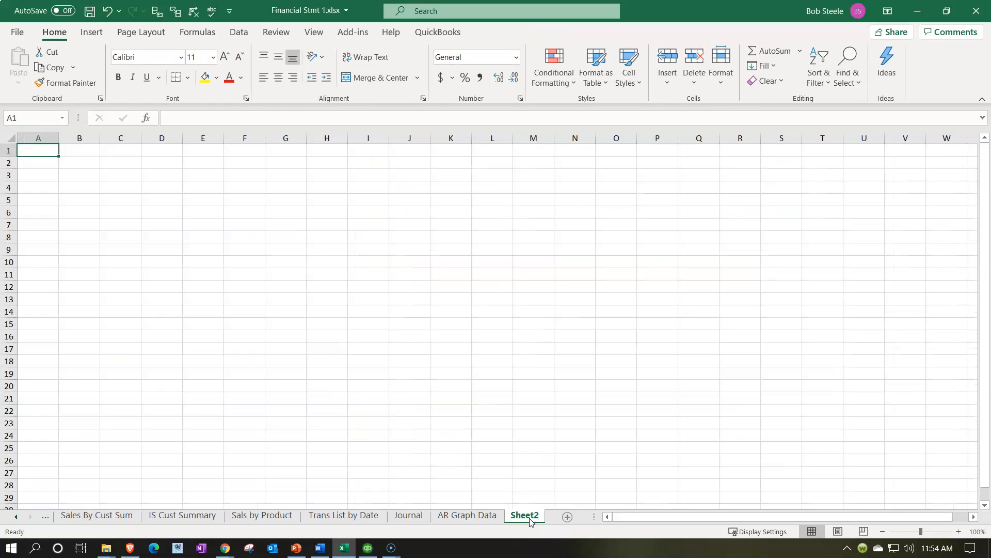
pyautogui.doubleClick(527, 515)
pyautogui.press('BackSpace')
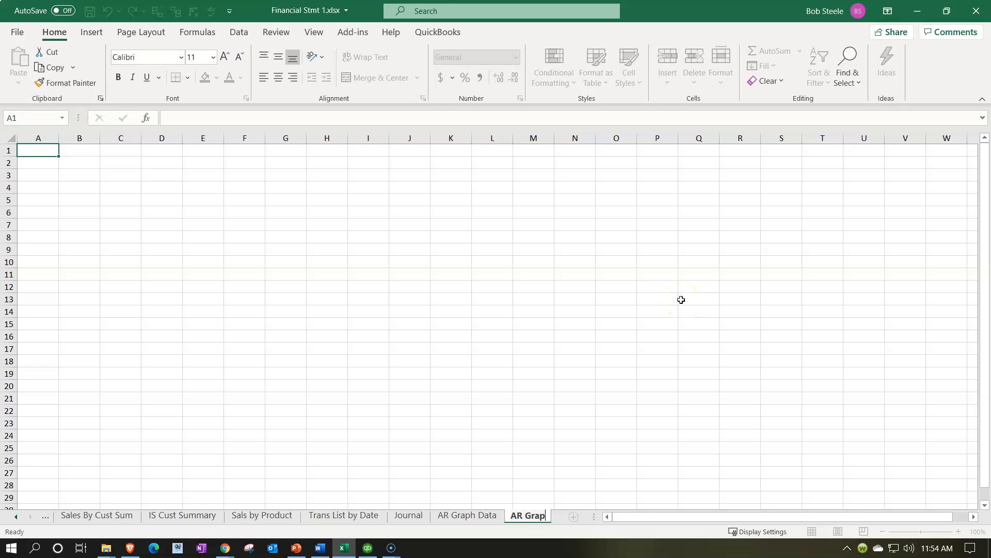
pyautogui.click(681, 300)
# - Copy the doughnut chart from the AR Graph Data sheet and paste it into the AR Graph sheet at A2
pyautogui.click(471, 515)
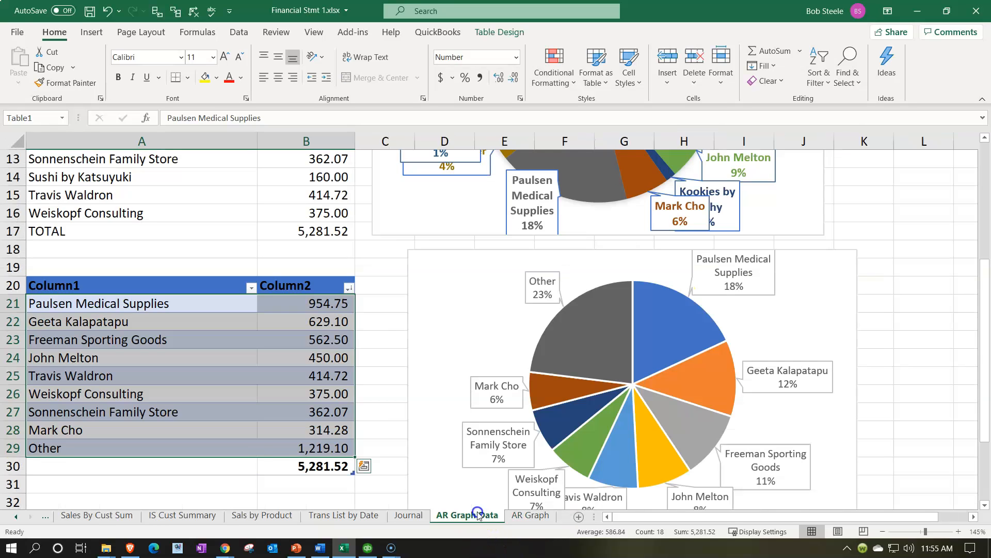
pyautogui.scroll(-5, 480, 372)
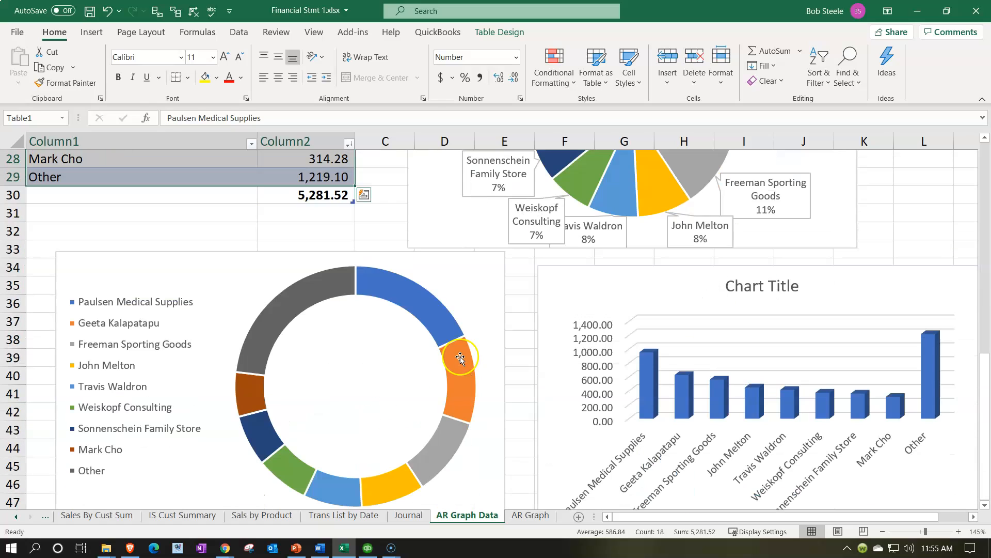
pyautogui.click(489, 285)
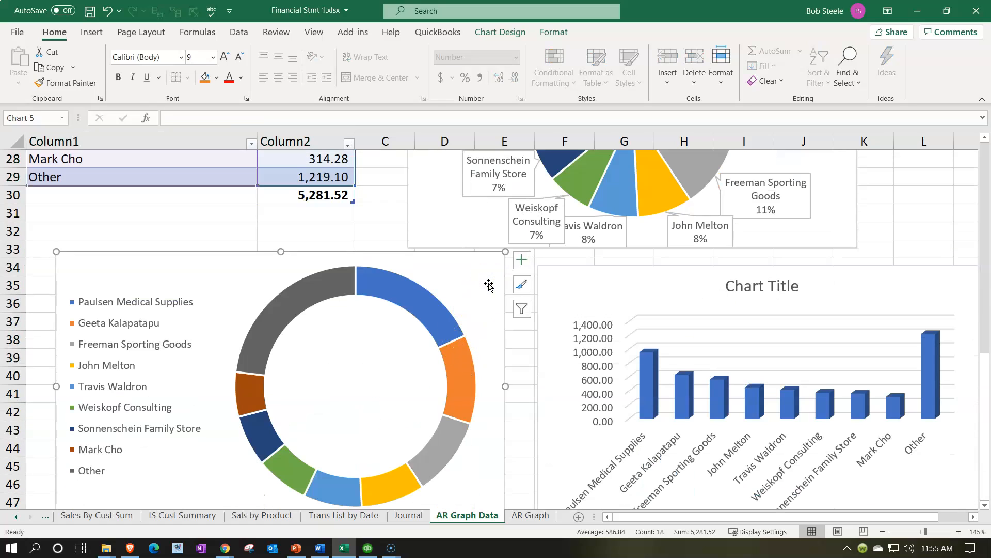
pyautogui.click(530, 515)
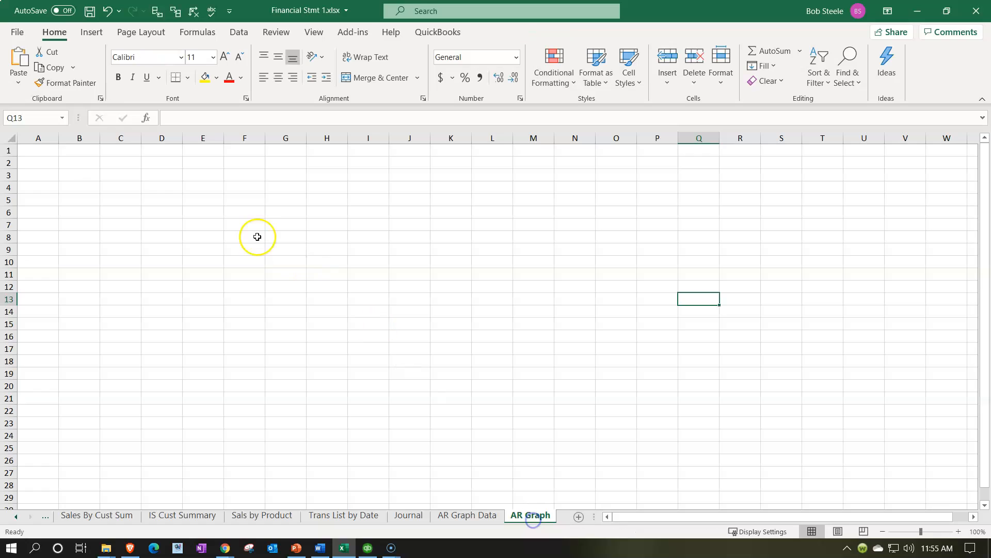
pyautogui.click(44, 162)
pyautogui.hotkey('ctrl', 'v')
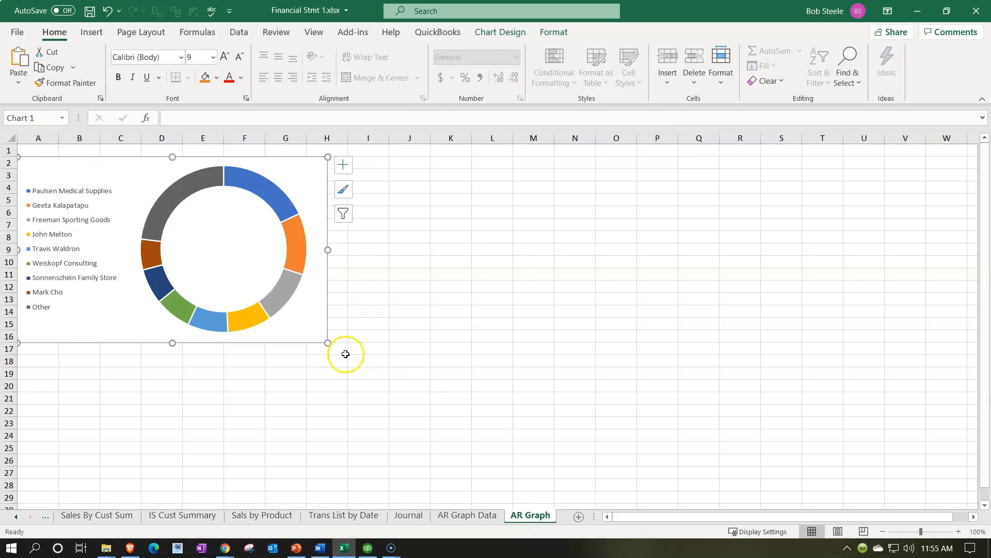
# - Display the page breaks, enlarge the doughnut chart within the first page's width, and position it over columns A to J, rows 1 to 21
pyautogui.moveTo(329, 344); pyautogui.dragTo(350, 378)
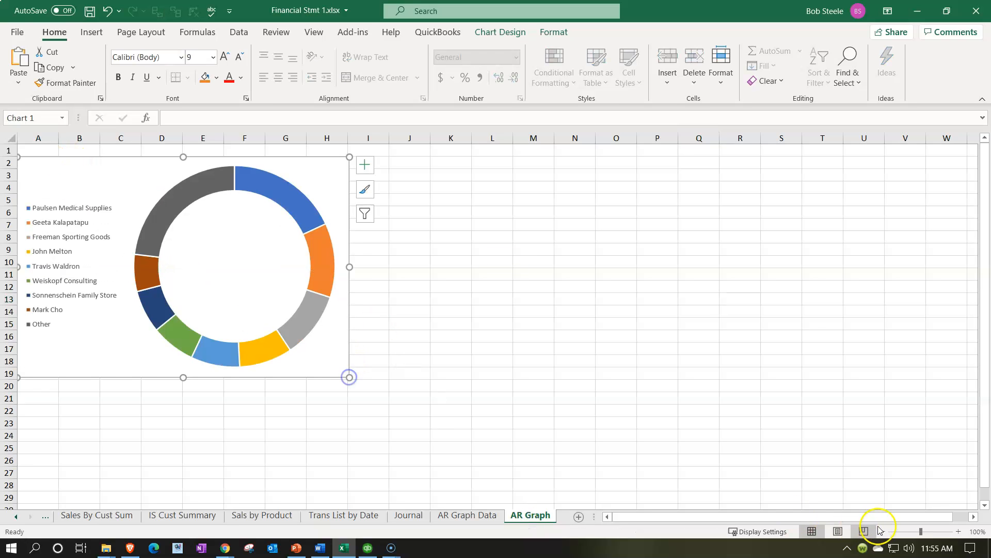
pyautogui.click(839, 532)
pyautogui.click(812, 530)
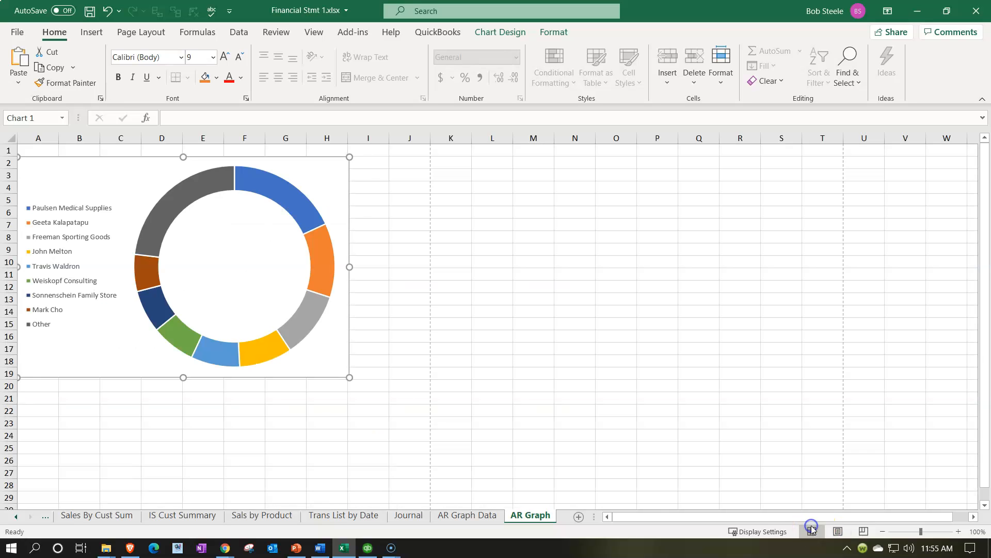
pyautogui.moveTo(350, 377); pyautogui.dragTo(419, 412)
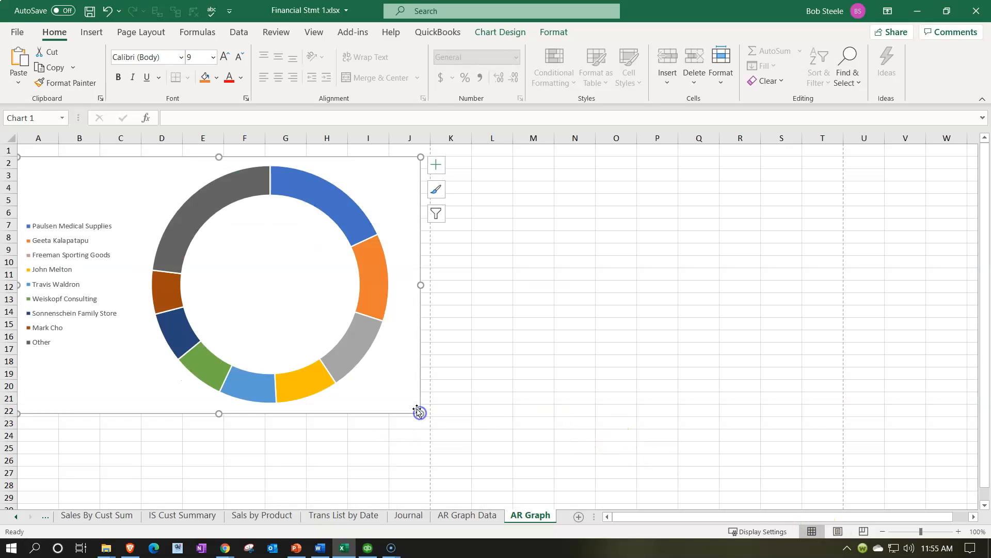
pyautogui.click(380, 206)
pyautogui.click(108, 11)
pyautogui.moveTo(76, 373)
pyautogui.mouseDown()
pyautogui.moveTo(77, 361)
pyautogui.moveTo(84, 368)
pyautogui.mouseUp()
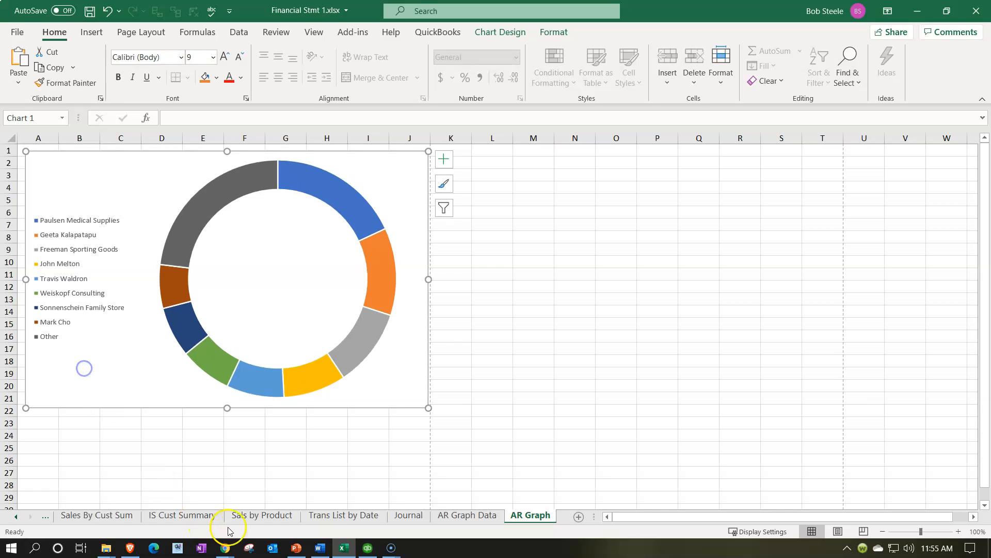
# - Copy the 3-D column chart from AR Graph Data into AR Graph and place it below the doughnut chart, starting at row 23
pyautogui.click(443, 514)
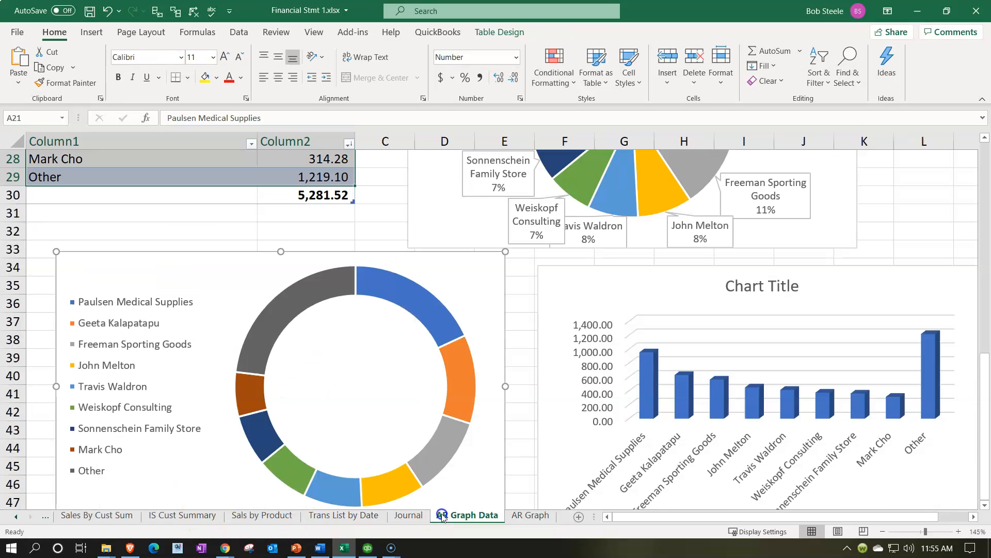
pyautogui.click(606, 277)
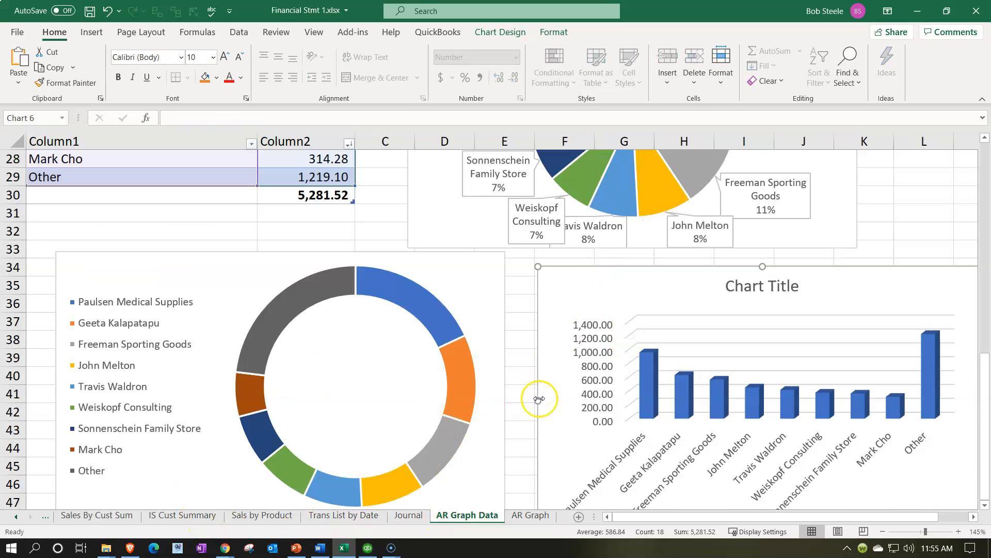
pyautogui.click(527, 516)
pyautogui.scroll(-1, 53, 419)
pyautogui.click(53, 419)
pyautogui.hotkey('ctrl', 'v')
pyautogui.scroll(-2, 53, 419)
pyautogui.moveTo(87, 347); pyautogui.dragTo(93, 306)
# - Enlarge the pasted column chart to reach column J and row 40, keeping it inside the page break
pyautogui.scroll(-2, 375, 387)
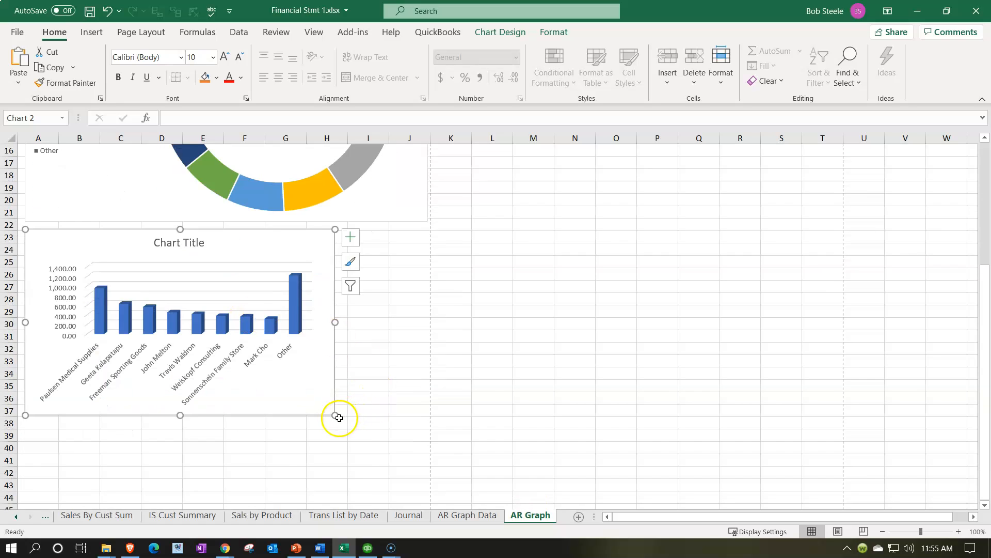
pyautogui.moveTo(339, 415); pyautogui.dragTo(418, 451)
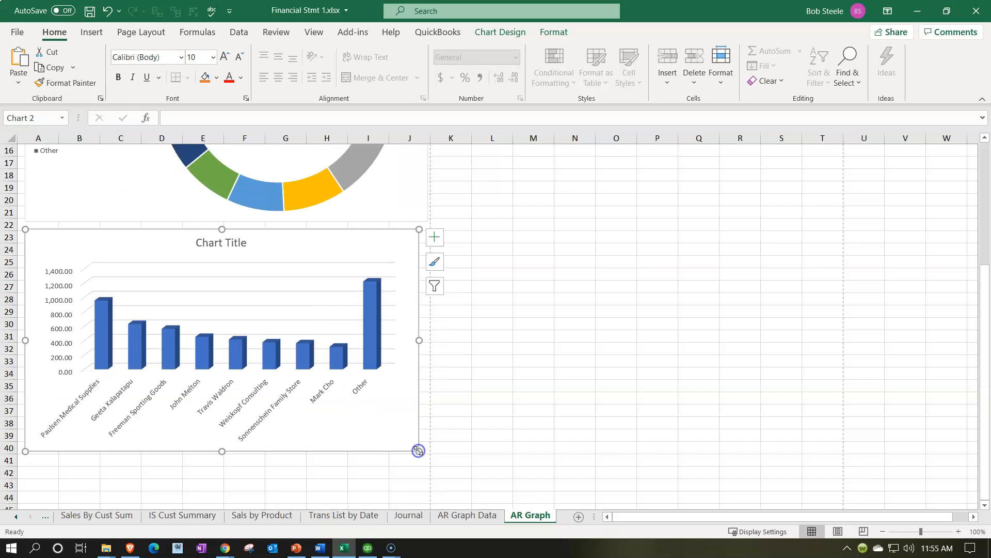
pyautogui.scroll(-2, 478, 455)
# - Hide the AR Graph Data worksheet
pyautogui.click(470, 515)
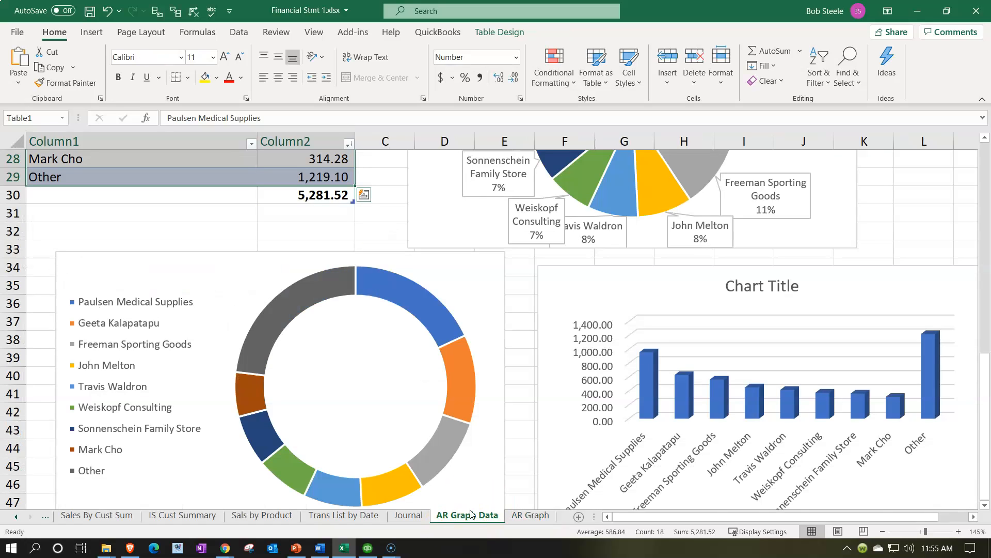
pyautogui.rightClick(475, 519)
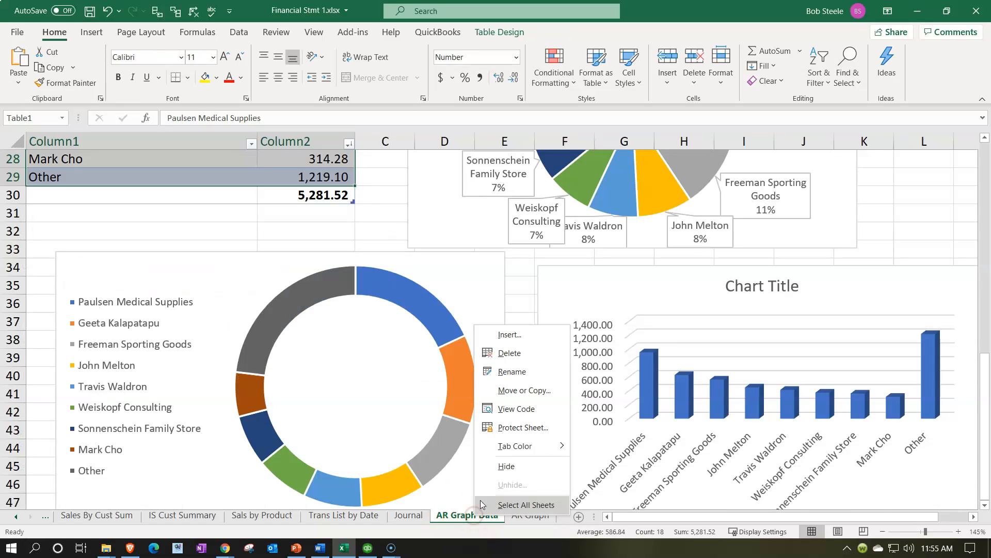
pyautogui.click(514, 468)
pyautogui.scroll(4, 350, 393)
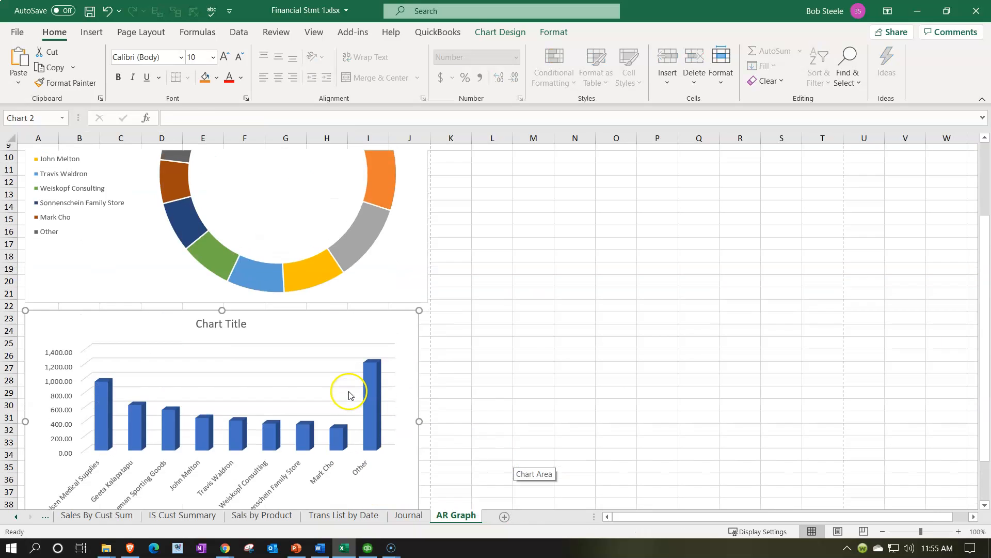
pyautogui.scroll(3, 350, 395)
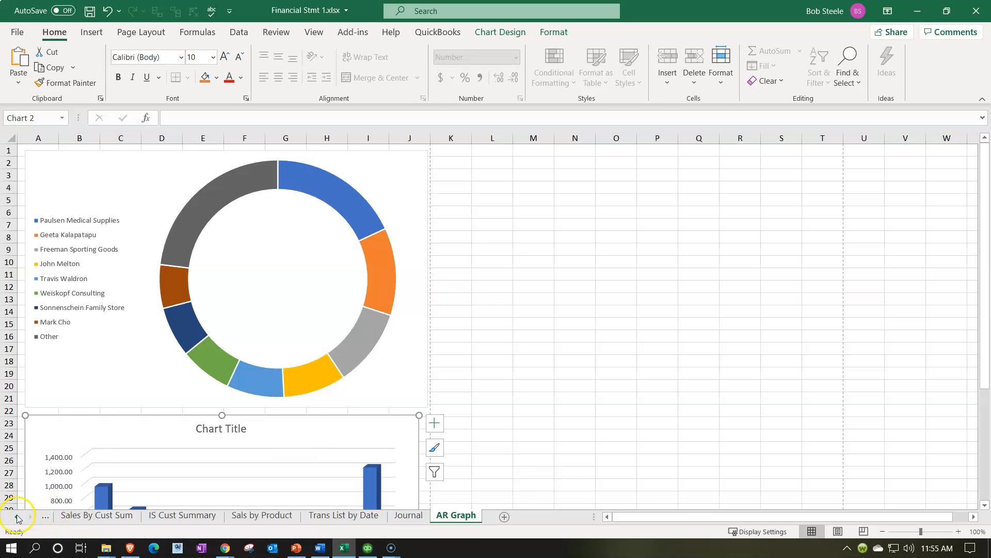
pyautogui.click(20, 34)
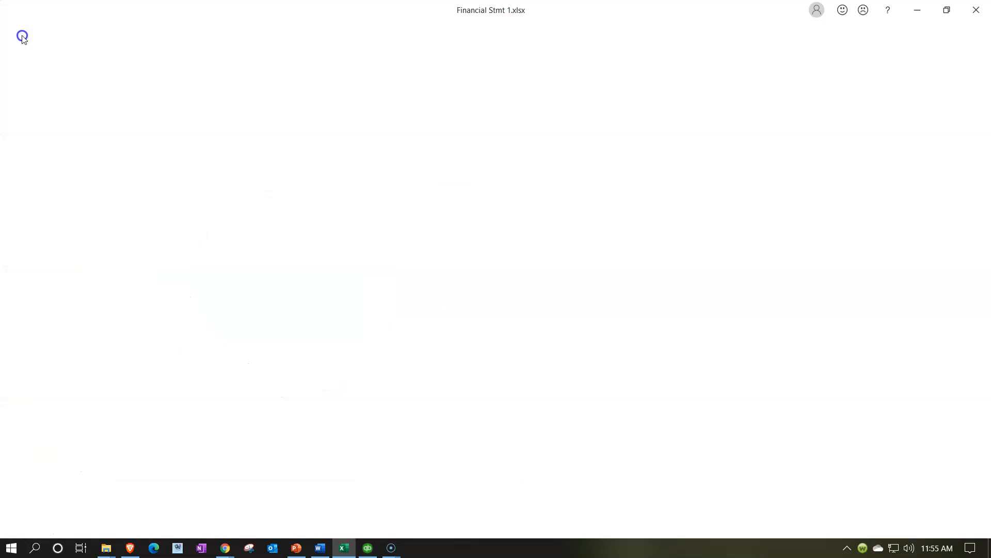
pyautogui.click(44, 240)
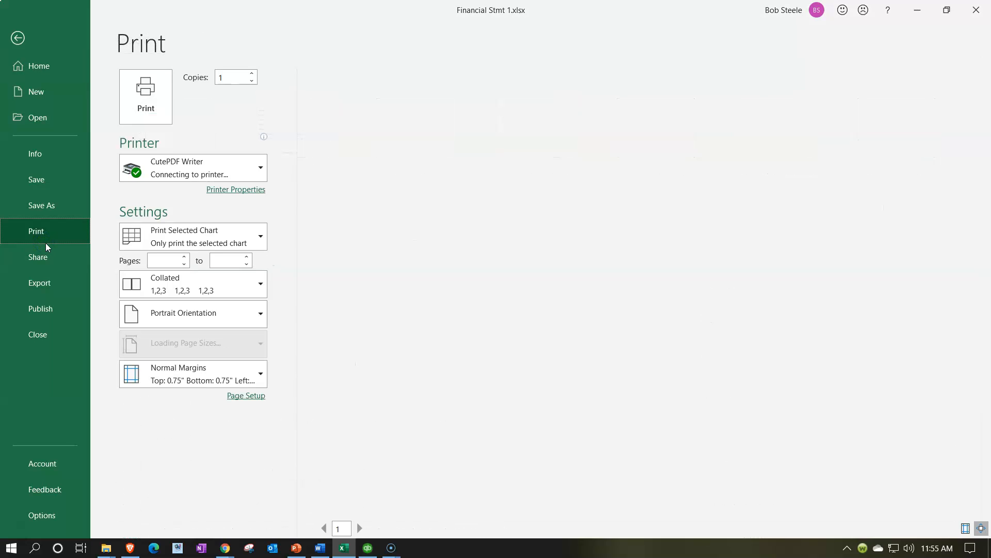
pyautogui.click(223, 239)
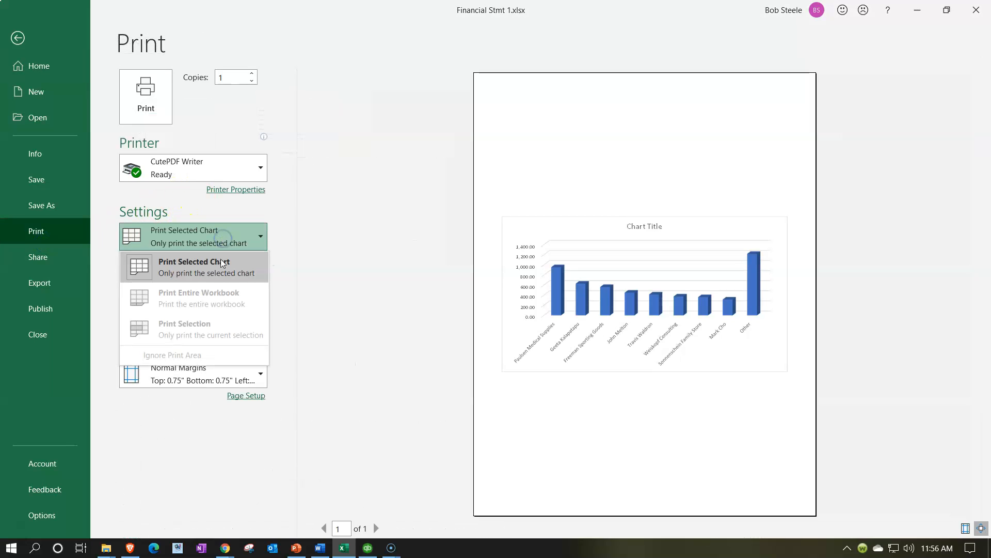
pyautogui.click(210, 232)
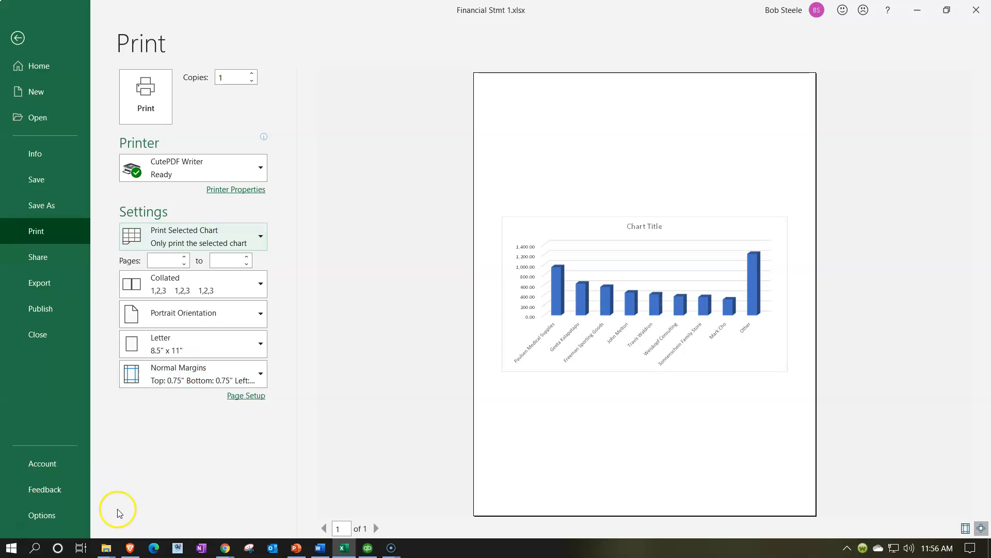
pyautogui.press('Escape')
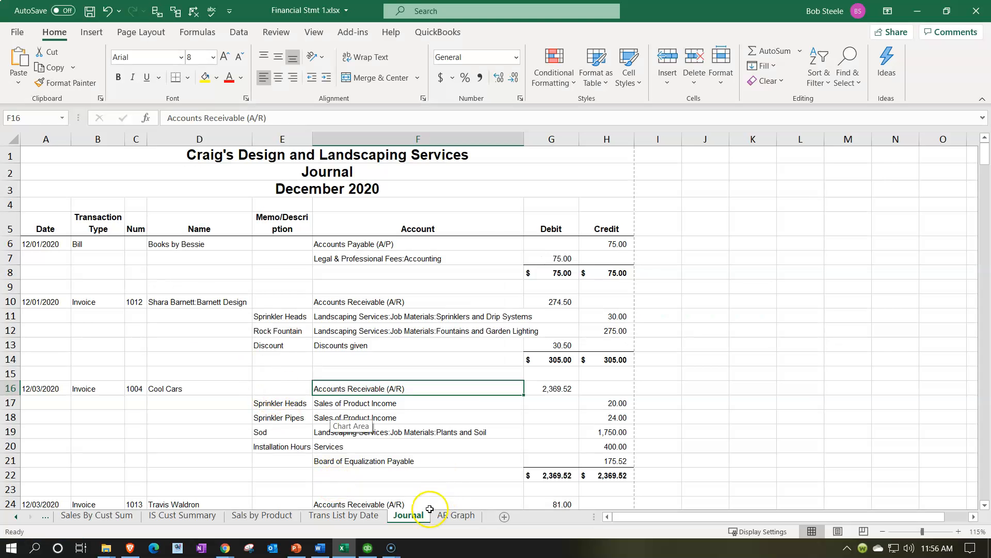
# - Switch to the Journal sheet and set the print range to Print Entire Workbook
pyautogui.click(446, 516)
pyautogui.click(410, 516)
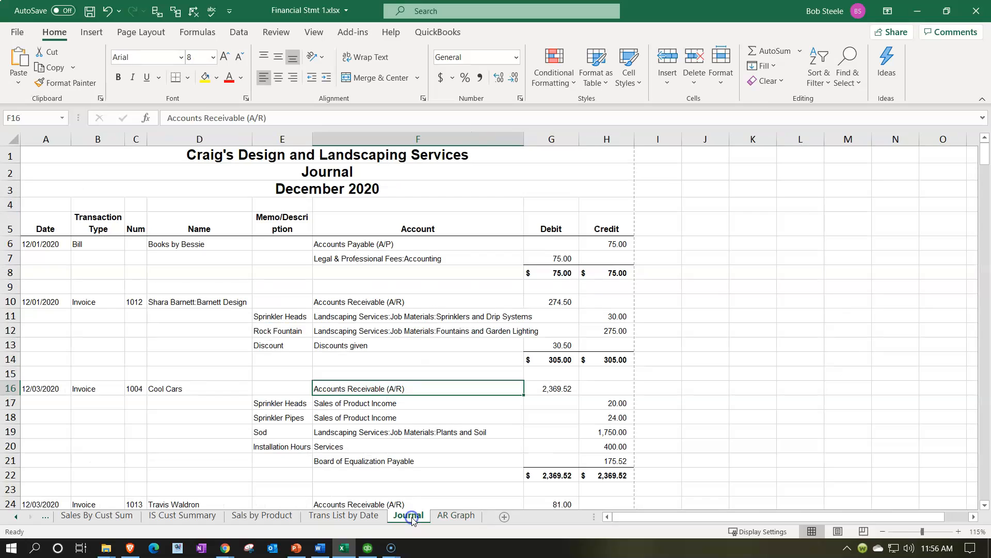
pyautogui.click(18, 33)
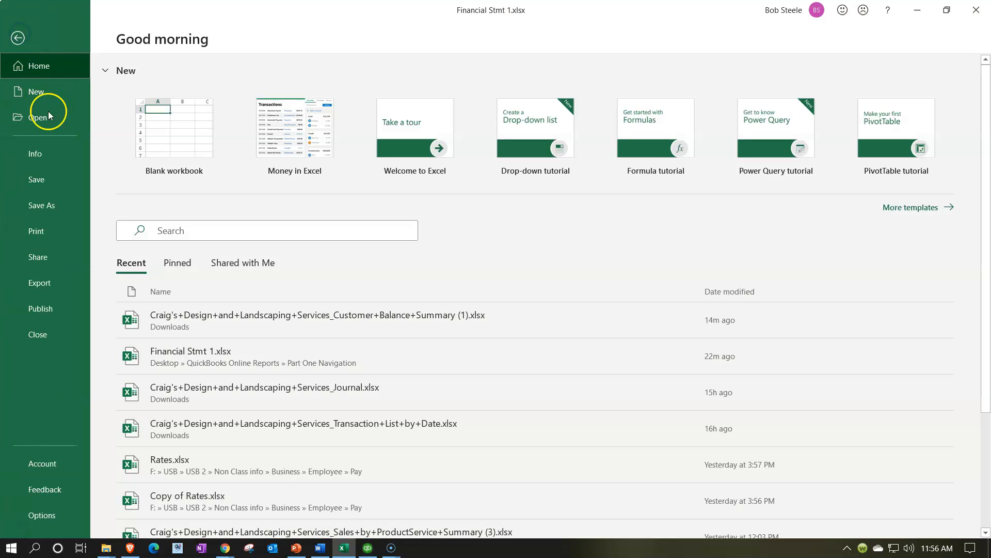
pyautogui.click(42, 231)
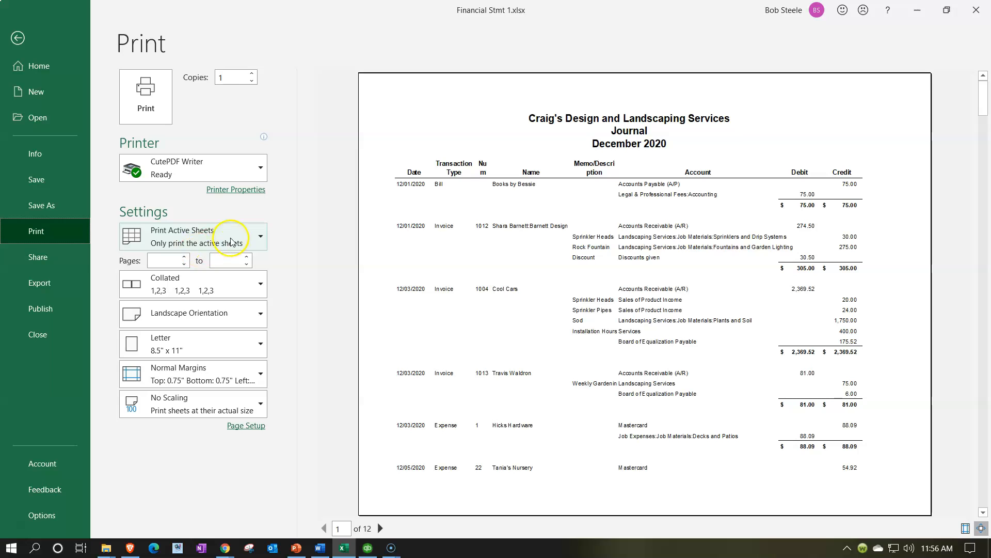
pyautogui.click(231, 242)
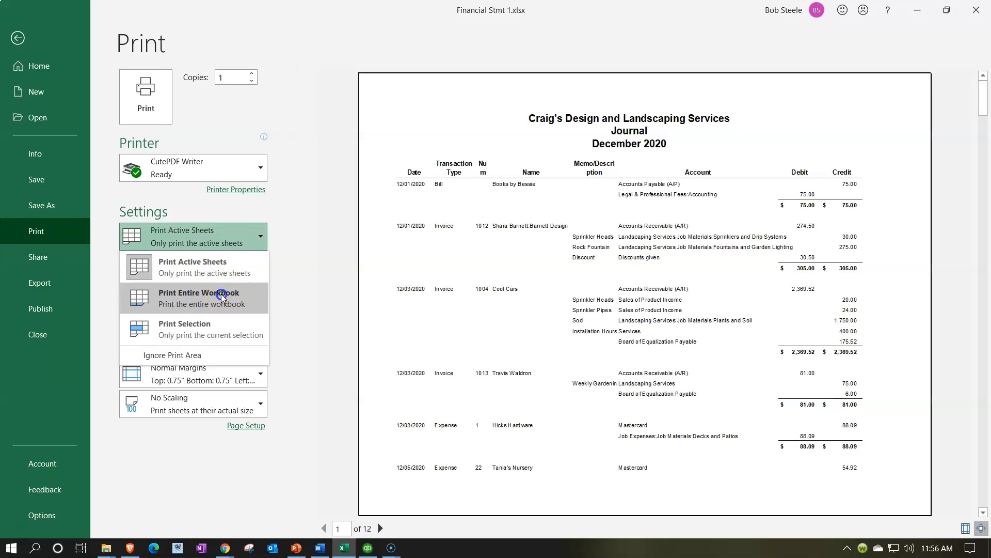
pyautogui.press('Escape')
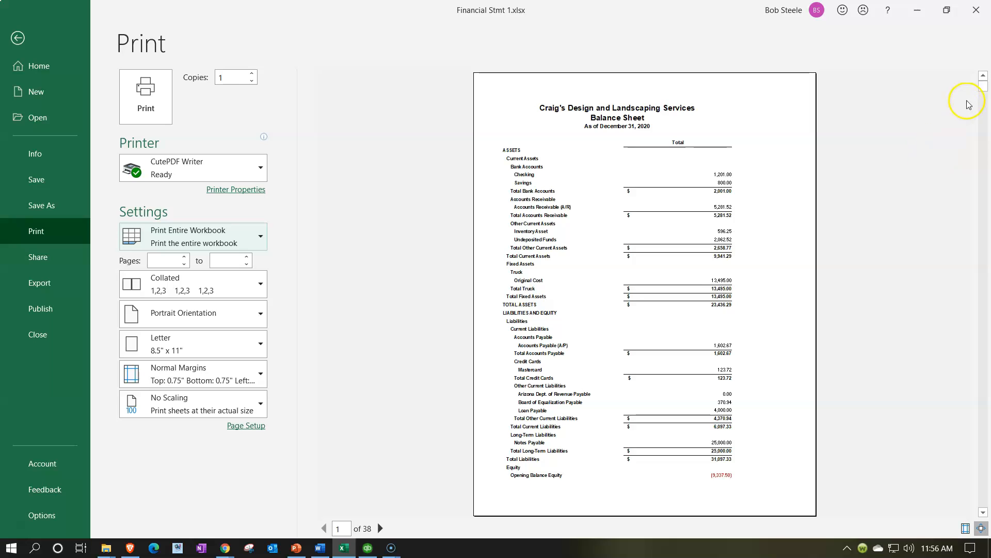
# - Check the last pages of the print preview, including the chart page, and print the workbook with CutePDF Writer
pyautogui.moveTo(983, 91); pyautogui.dragTo(981, 369)
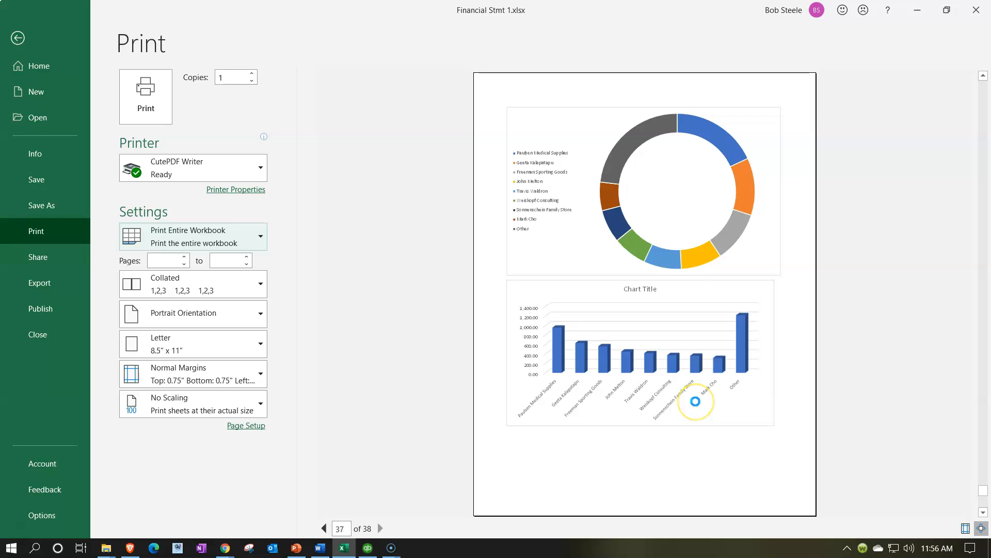
pyautogui.scroll(1, 697, 406)
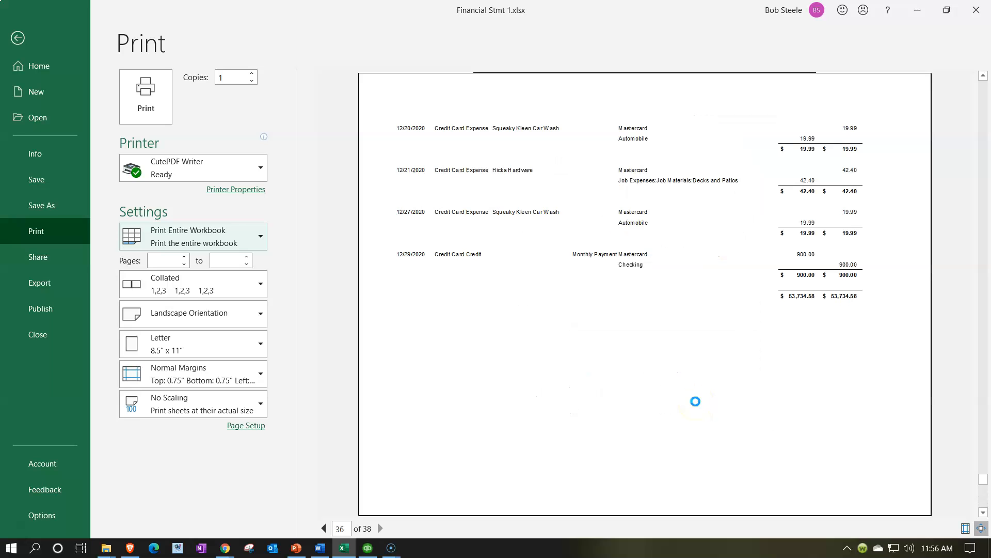
pyautogui.scroll(-1, 697, 406)
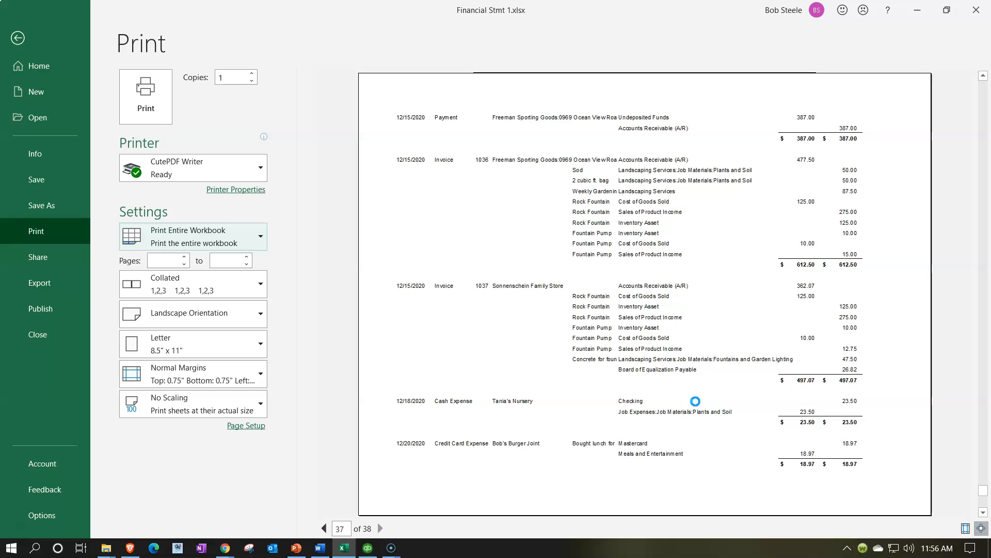
pyautogui.scroll(-1, 697, 406)
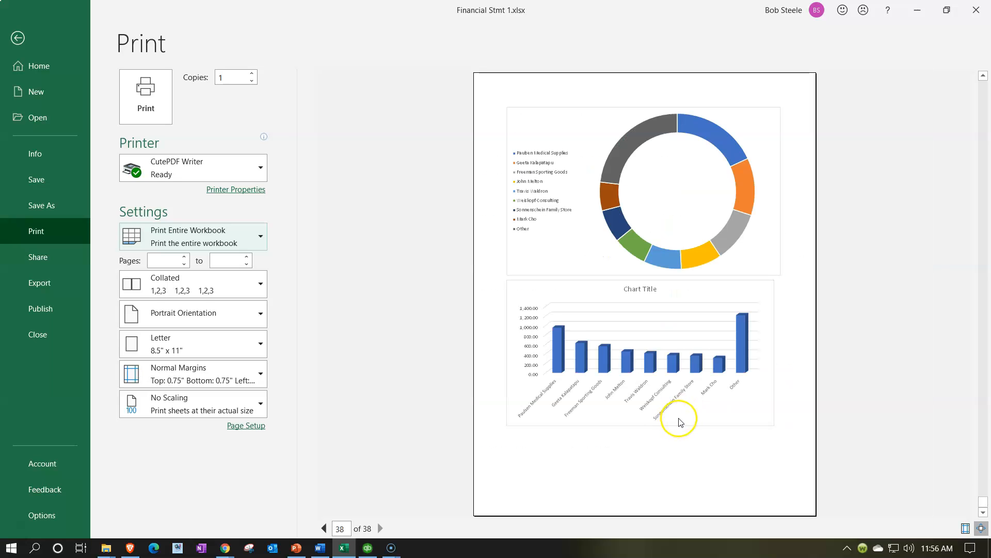
pyautogui.click(159, 115)
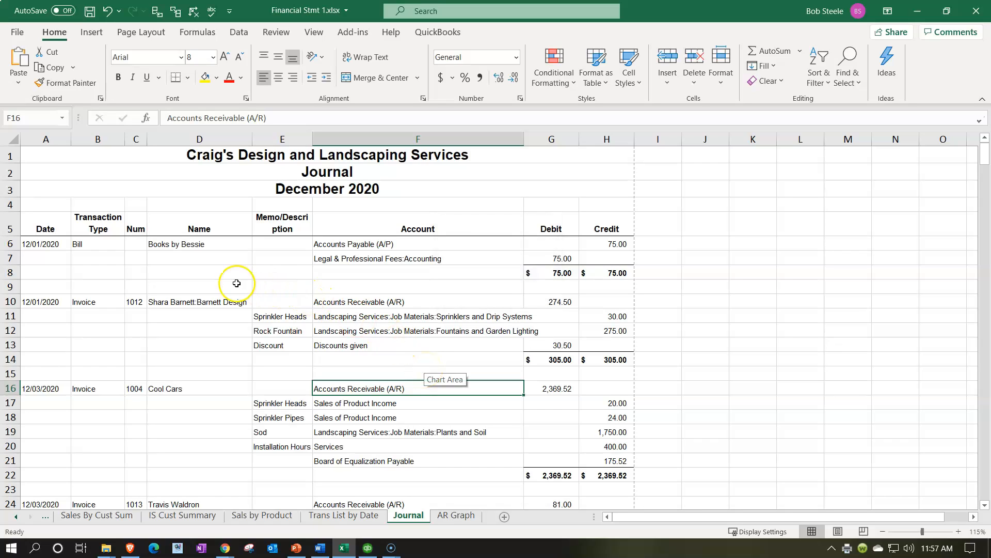
# - Save the print output over the existing Financial Stmt.pdf in the Part One Navigation folder
pyautogui.click(159, 268)
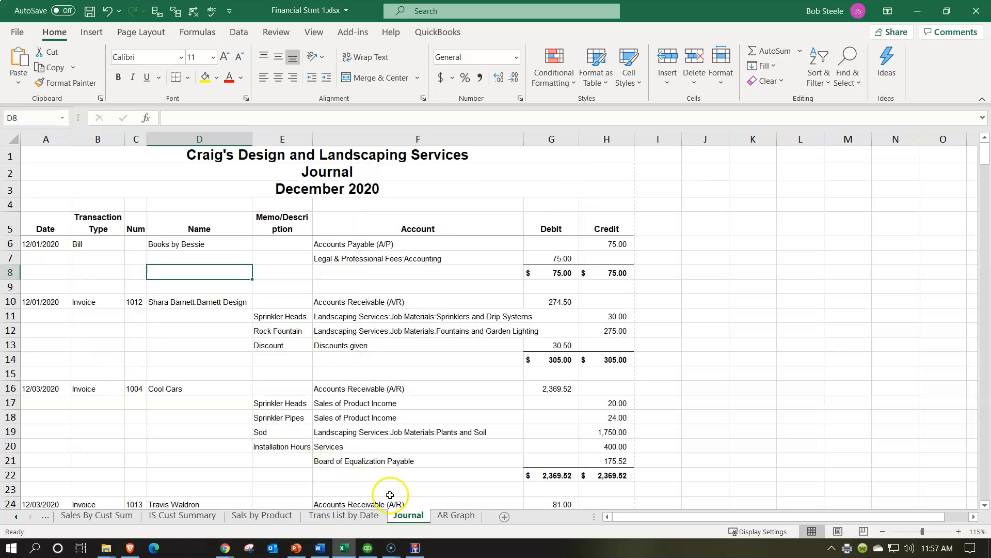
pyautogui.click(416, 547)
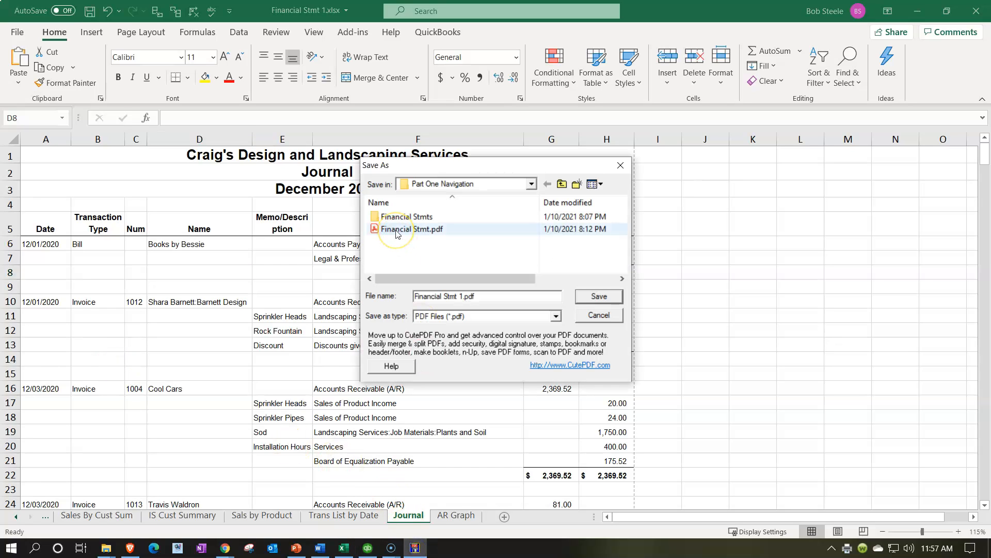
pyautogui.doubleClick(397, 229)
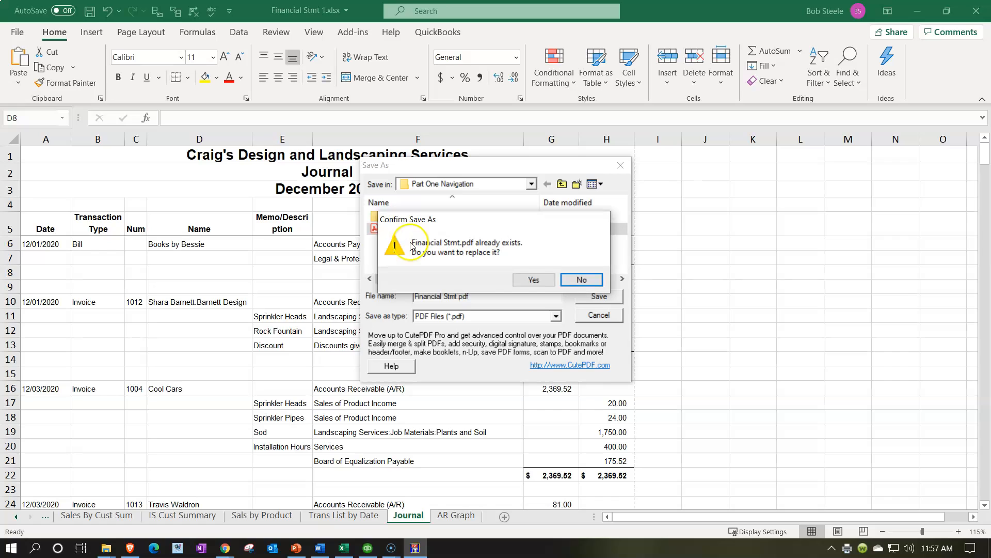
pyautogui.click(593, 279)
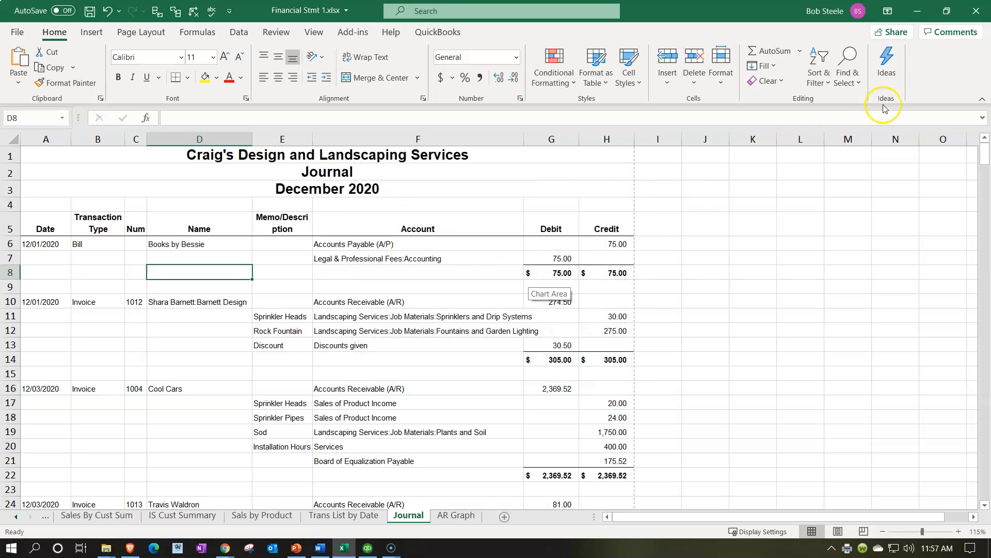
# - Open the QuickBooks Online Reports folder on the desktop and look through Part One Navigation and its Financial Stmts subfolder
pyautogui.click(914, 12)
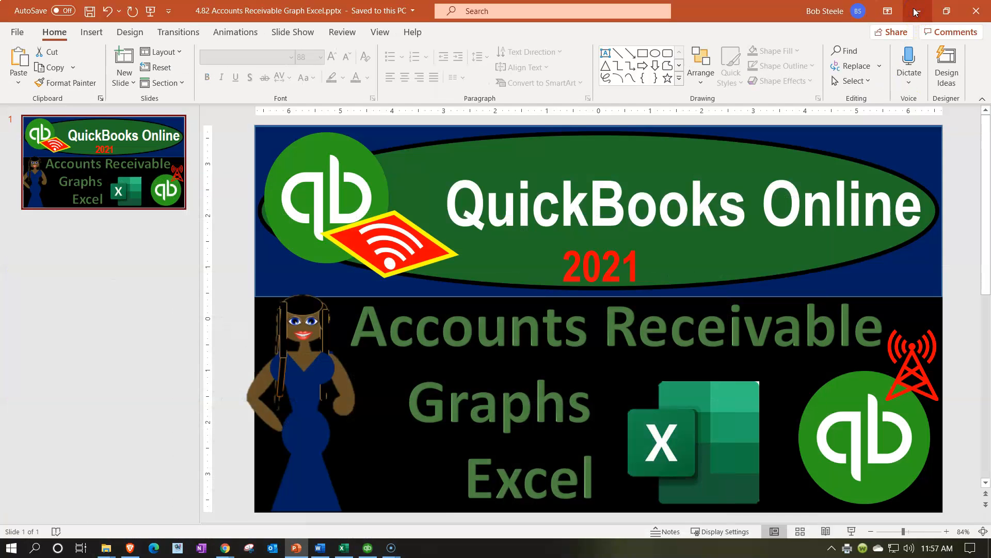
pyautogui.click(914, 11)
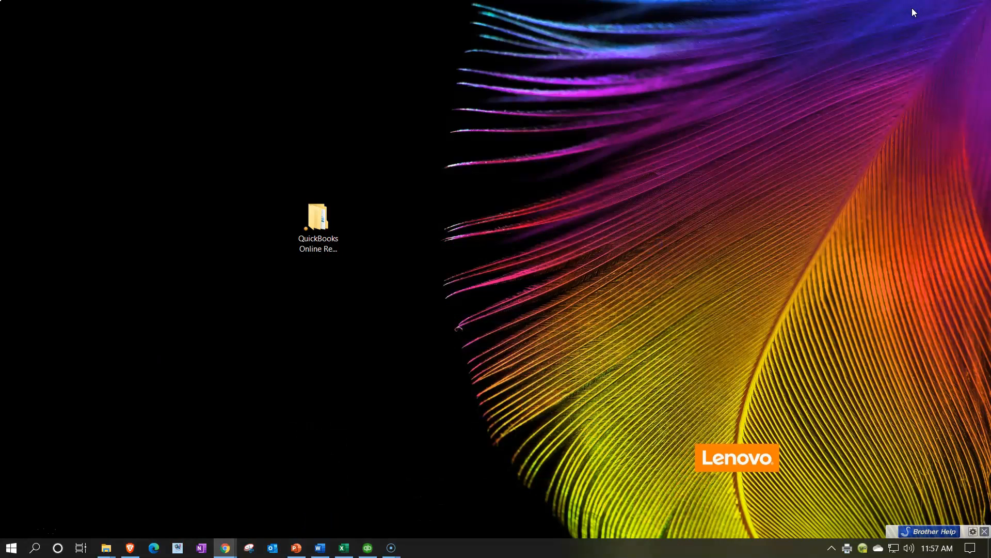
pyautogui.doubleClick(338, 215)
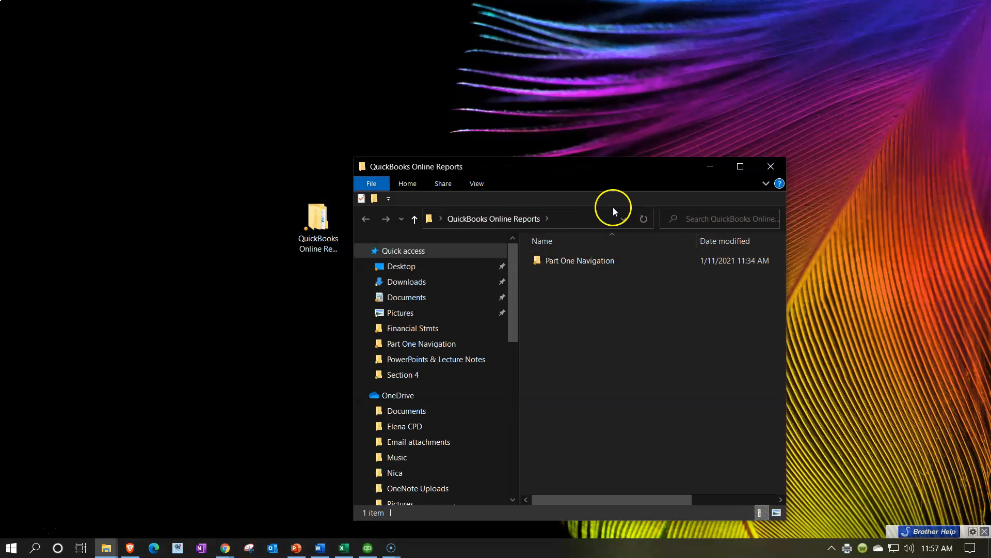
pyautogui.doubleClick(559, 262)
pyautogui.click(561, 266)
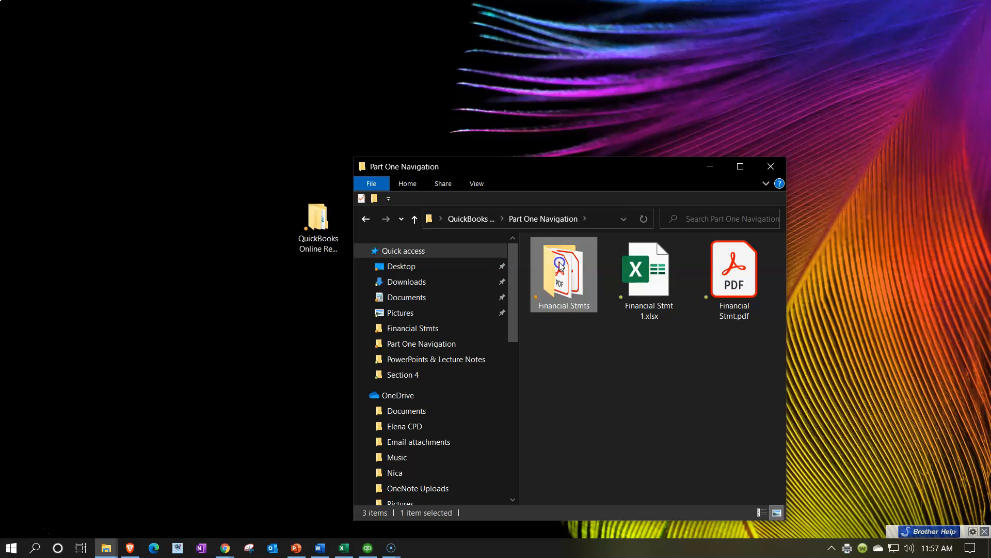
pyautogui.doubleClick(562, 266)
pyautogui.click(488, 210)
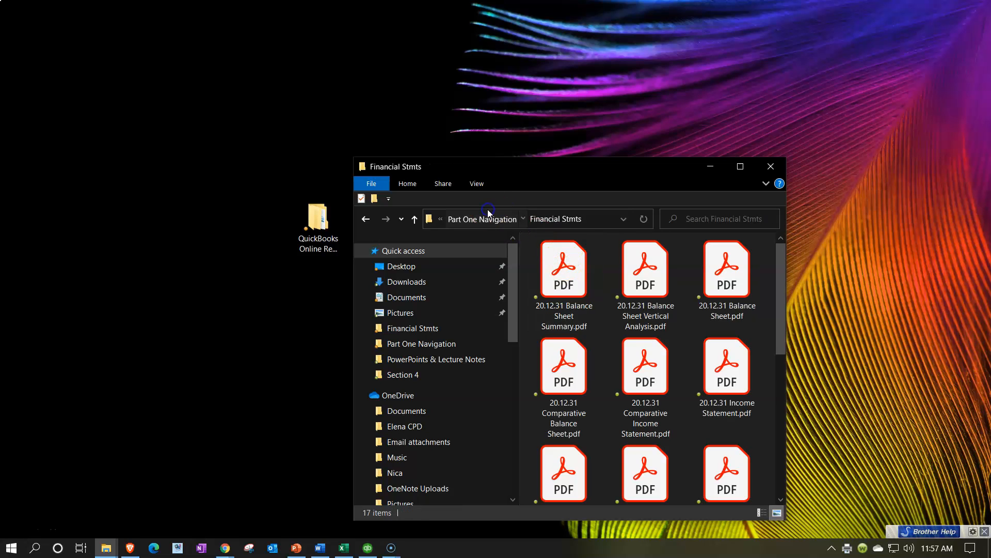
# - Open Financial Stmt.pdf in Acrobat Reader, review the charts on its last page, and close the file
pyautogui.click(668, 288)
pyautogui.click(750, 285)
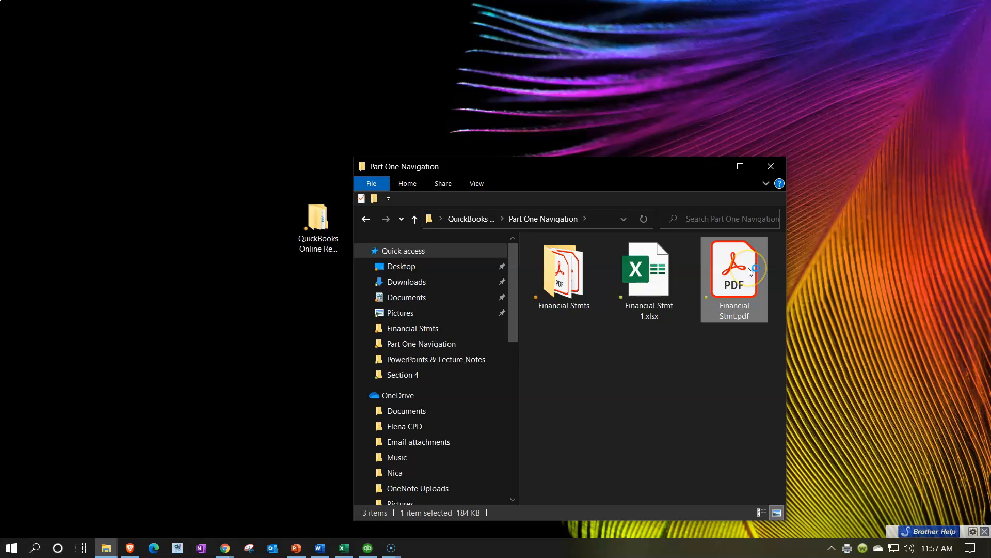
pyautogui.doubleClick(749, 278)
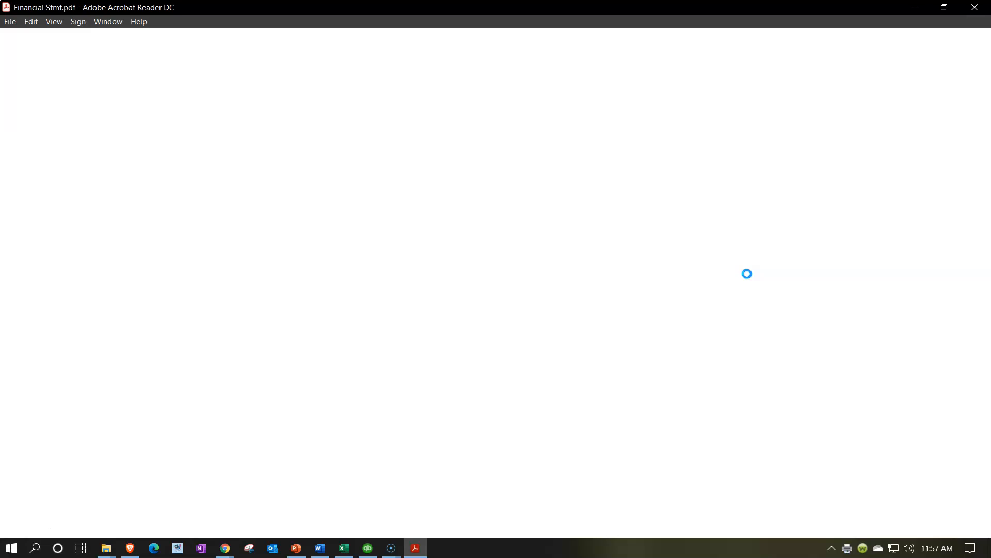
pyautogui.click(837, 310)
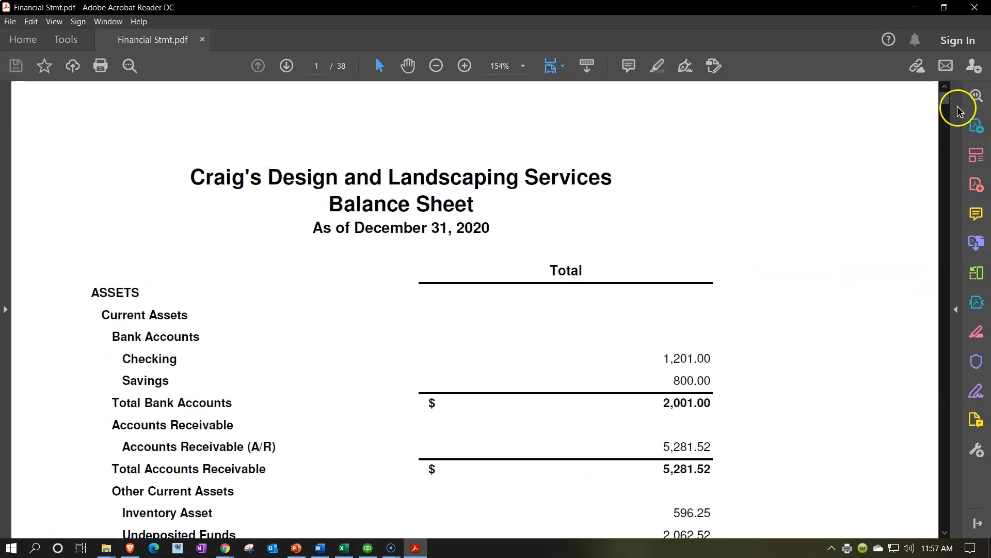
pyautogui.moveTo(945, 98); pyautogui.dragTo(945, 525)
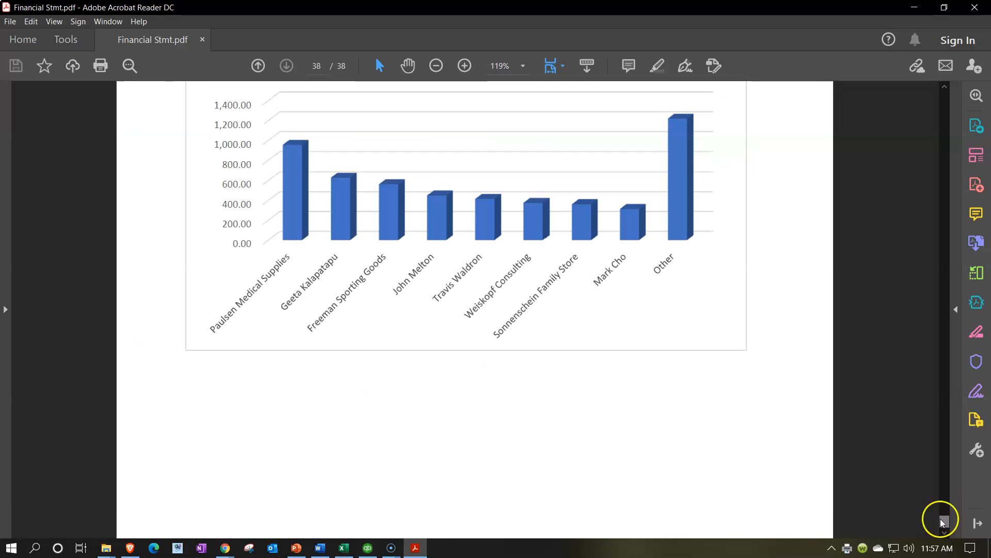
pyautogui.scroll(3, 575, 432)
pyautogui.scroll(12, 574, 431)
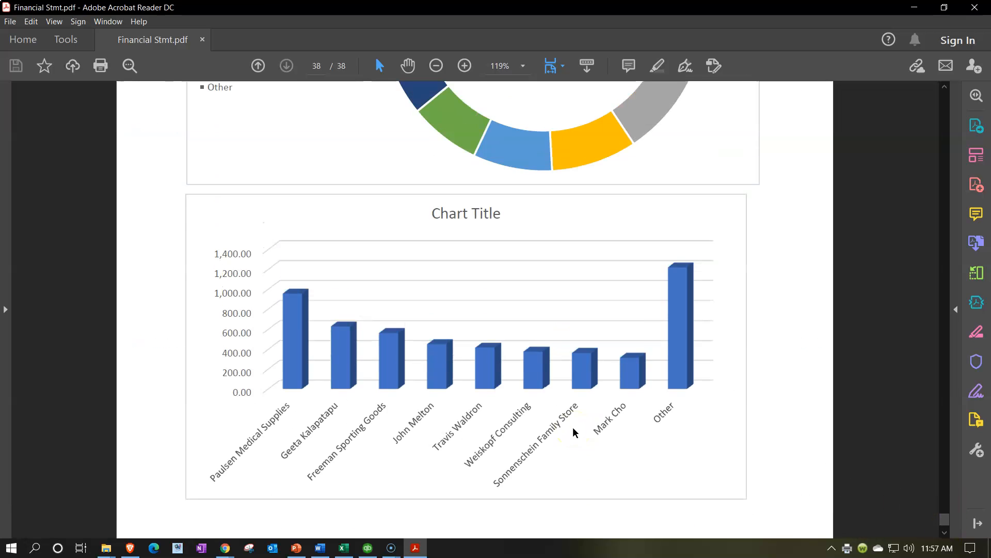
pyautogui.scroll(12, 570, 392)
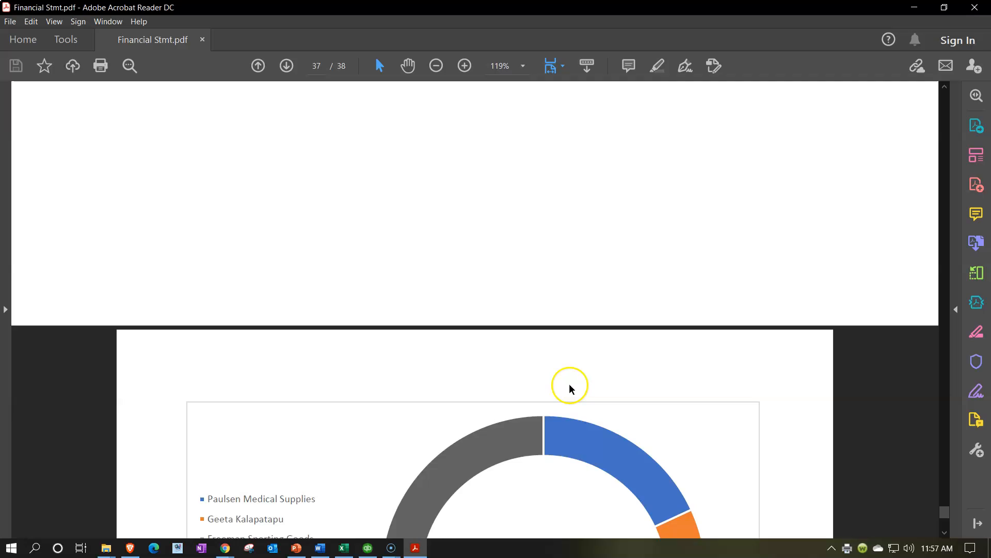
pyautogui.scroll(-8, 571, 387)
pyautogui.scroll(-18, 571, 386)
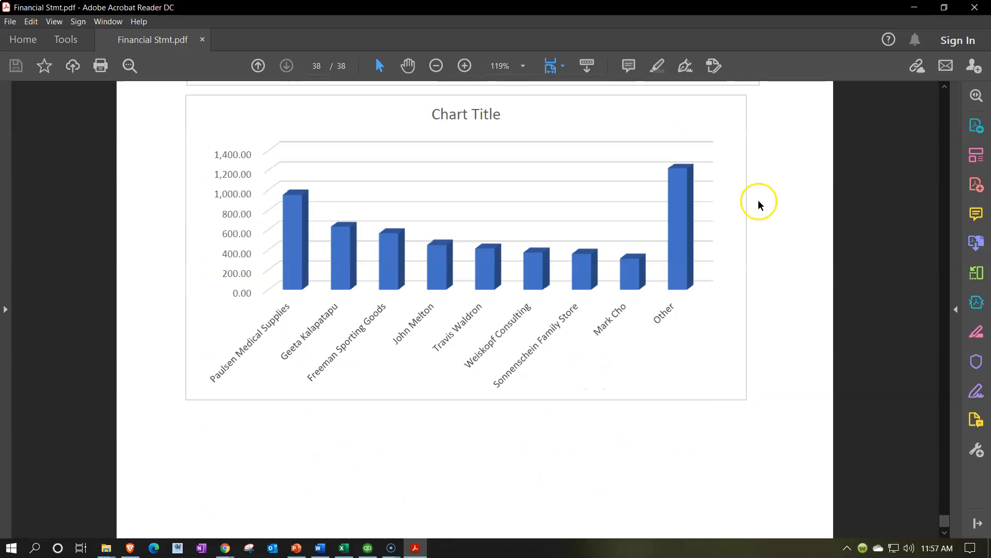
pyautogui.click(975, 8)
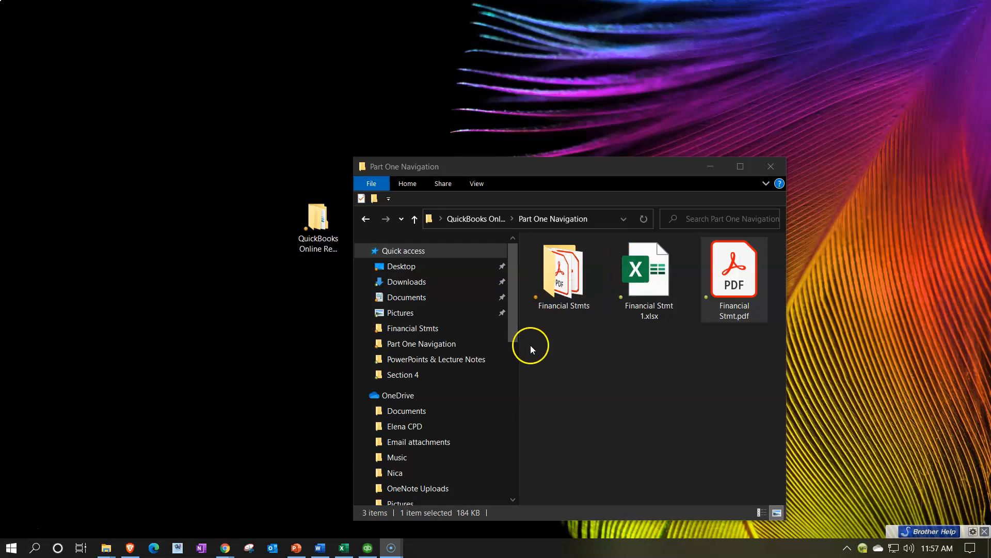
# - Return to the Financial Stmt 1 workbook in Excel and unhide the AR Graph Data worksheet
pyautogui.click(344, 548)
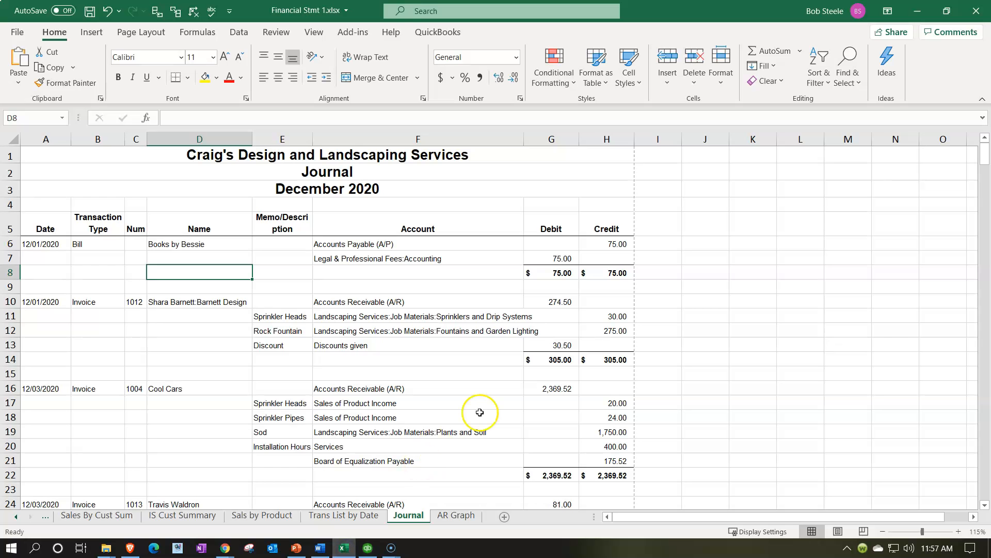
pyautogui.keyDown('ctrl'); pyautogui.click(449, 515); pyautogui.keyUp('ctrl')
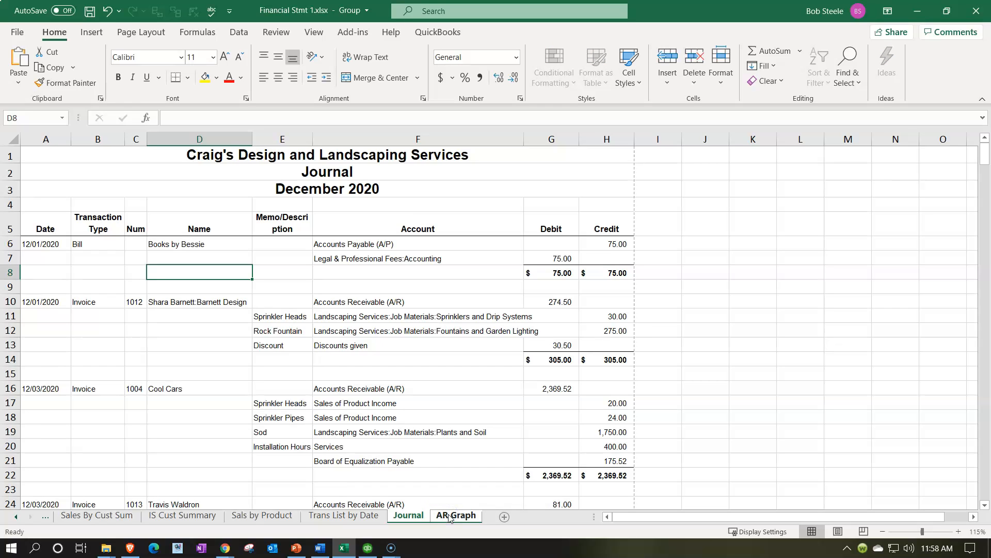
pyautogui.rightClick(449, 515)
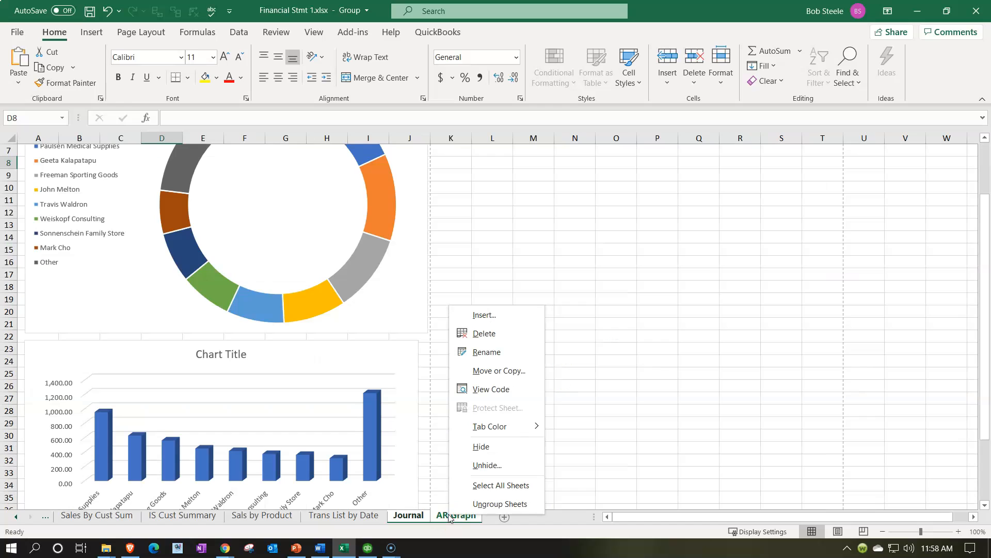
pyautogui.click(467, 465)
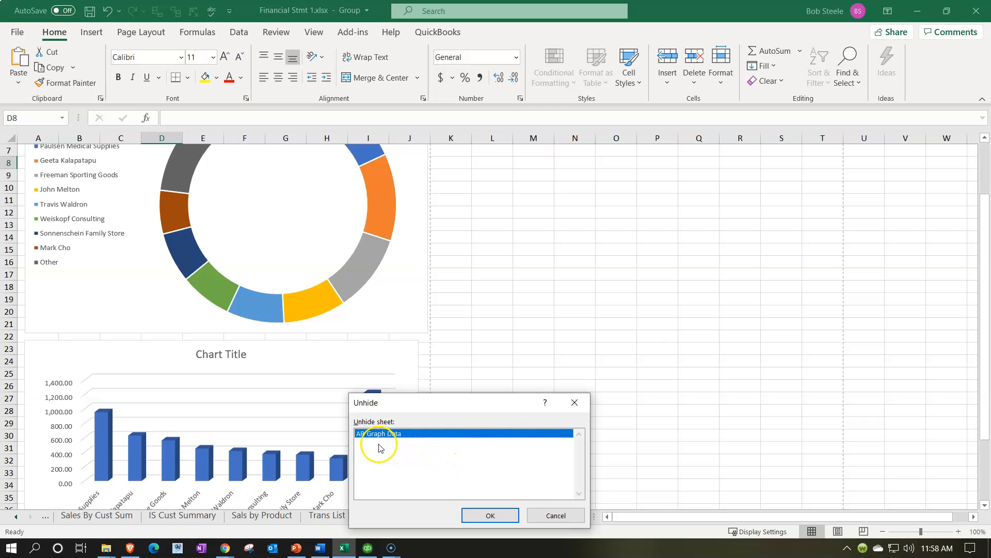
pyautogui.click(496, 514)
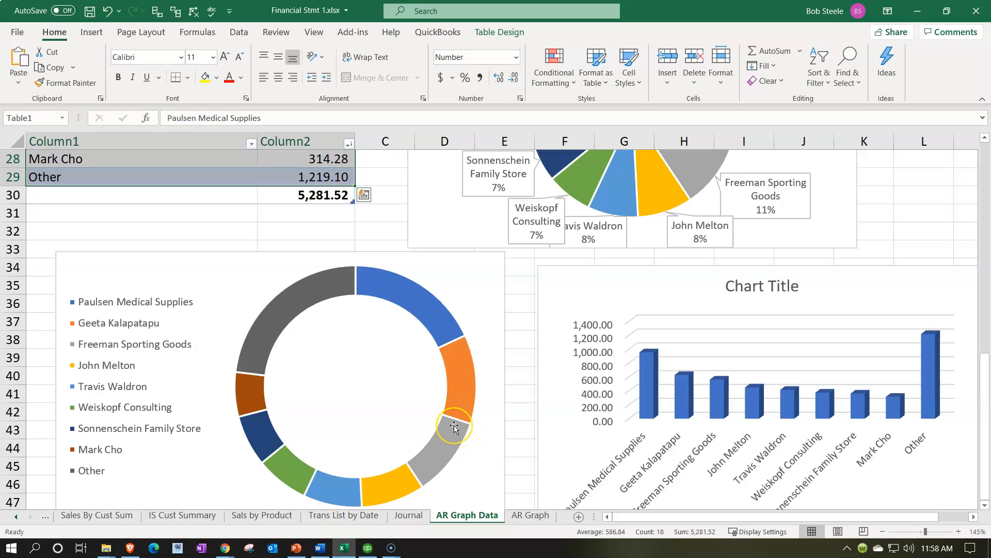
pyautogui.scroll(9, 455, 426)
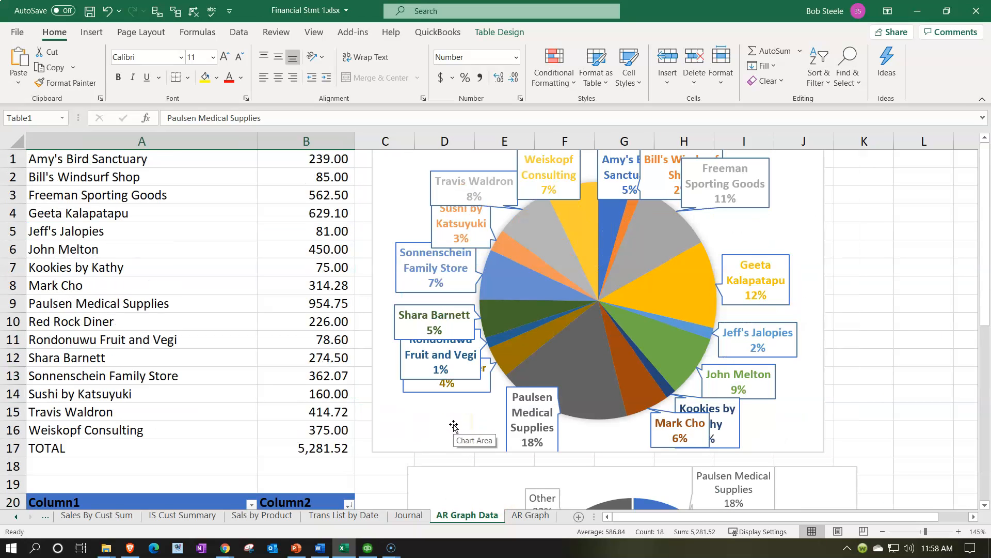